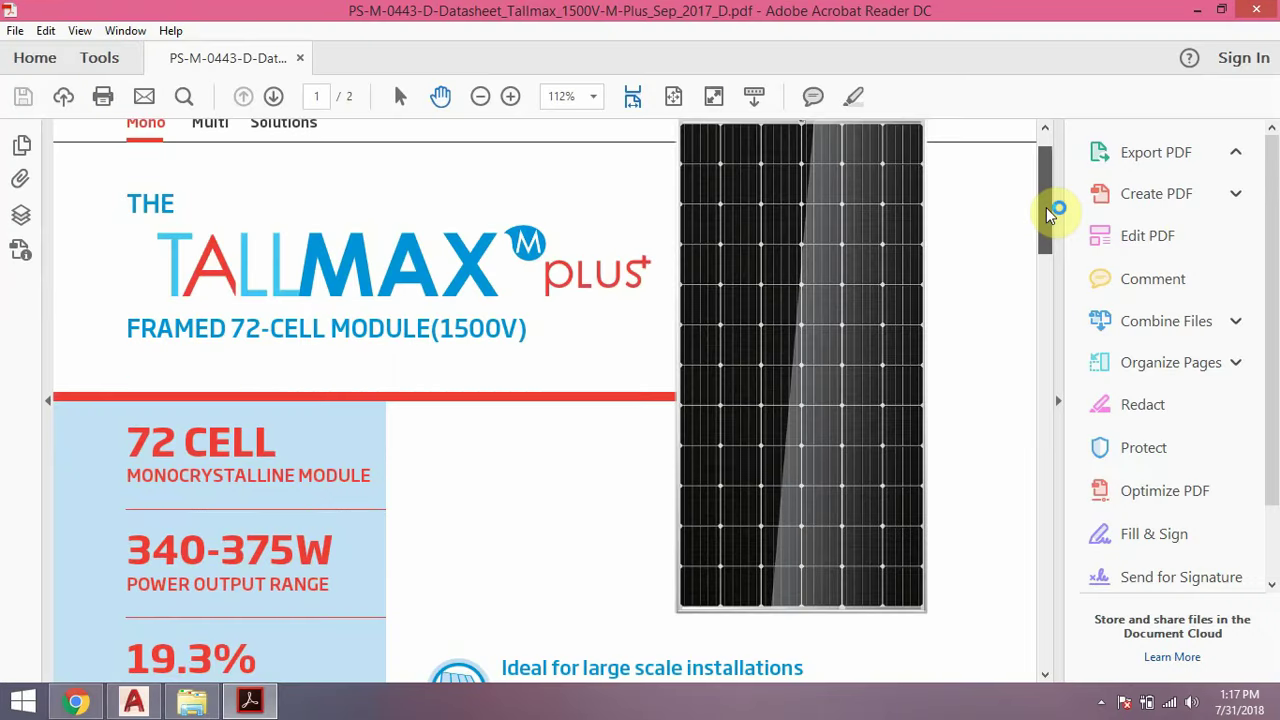
Scroll the Tallmax datasheet to the Mechanical Data table, then minimize Acrobat Reader
{"action": "left_click_drag", "start_coordinate": [1046, 207], "coordinate": [980, 508]}
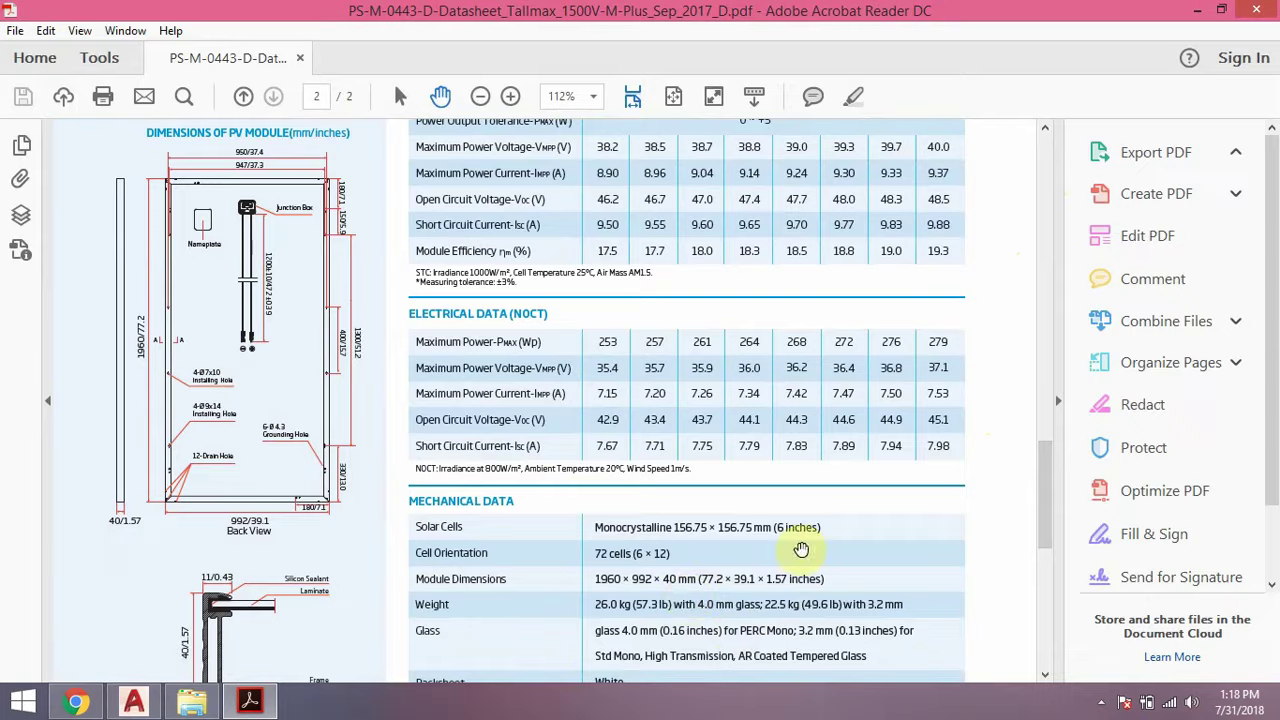
{"action": "left_click", "coordinate": [250, 700]}
{"action": "mouse_move", "coordinate": [133, 701]}
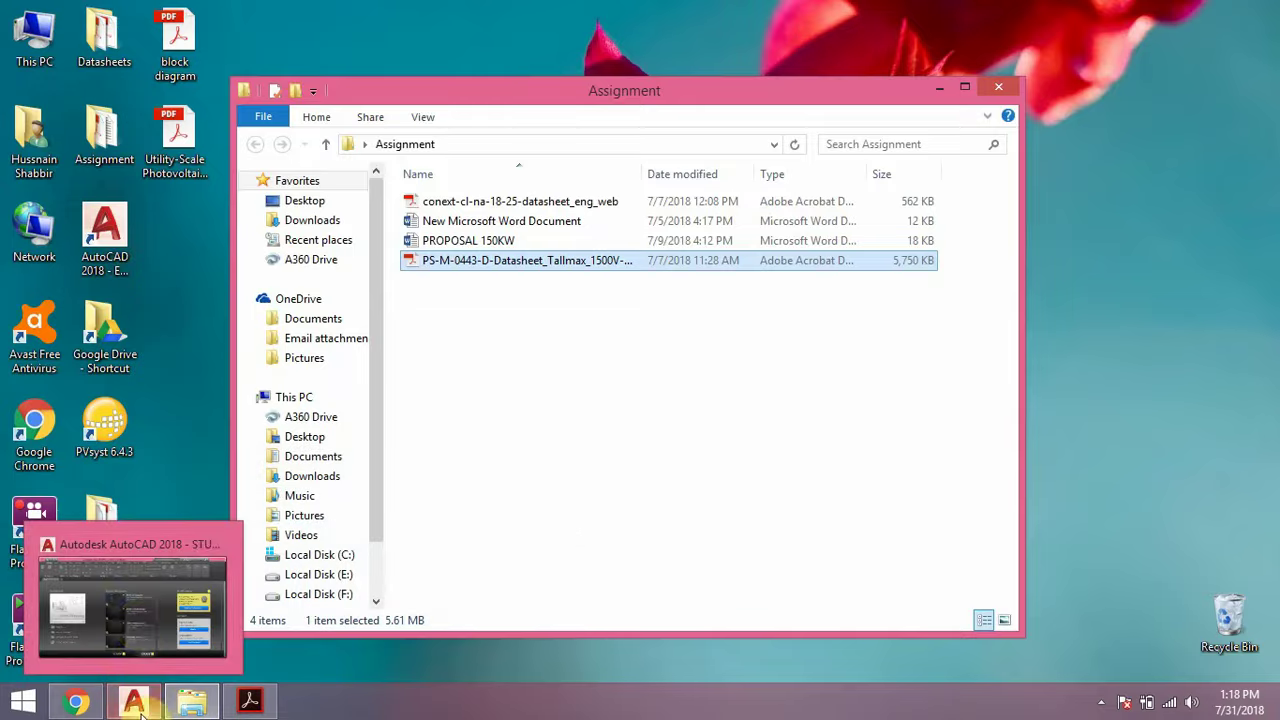
Start a new blank AutoCAD drawing, then pan and orbit the view toward the front
{"action": "left_click", "coordinate": [134, 617]}
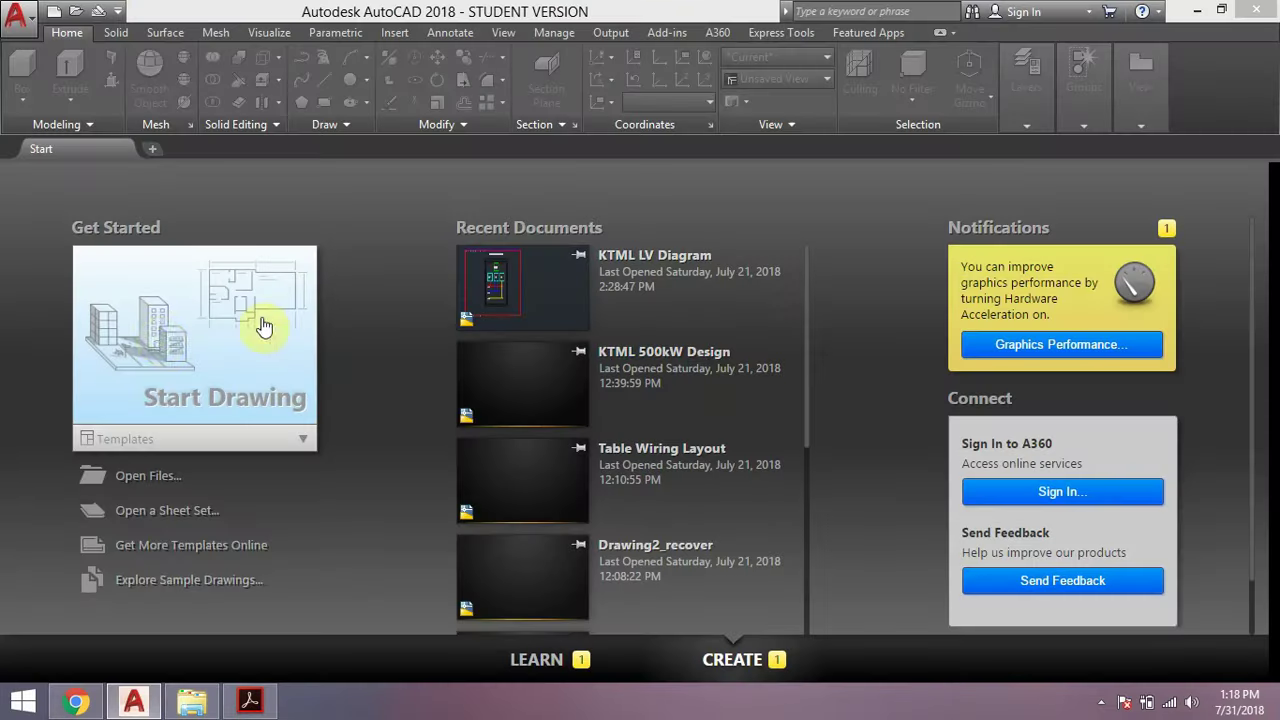
{"action": "left_click", "coordinate": [160, 340]}
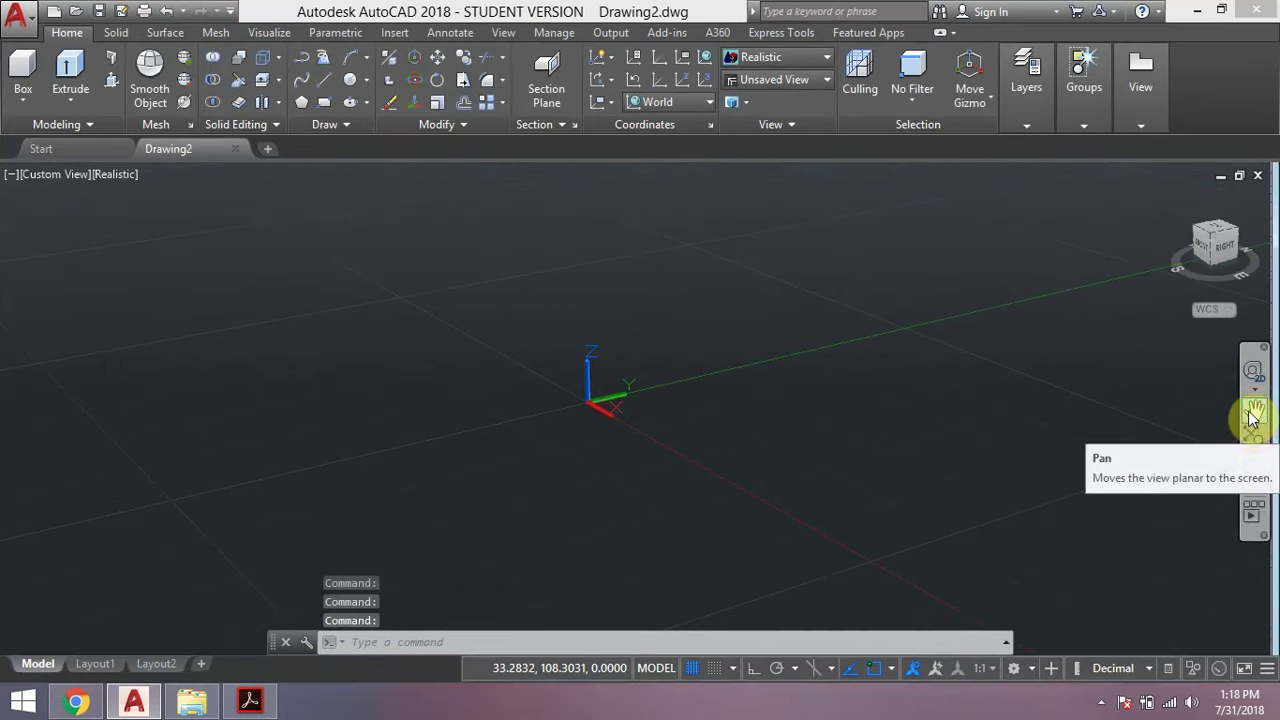
{"action": "left_click", "coordinate": [1252, 414]}
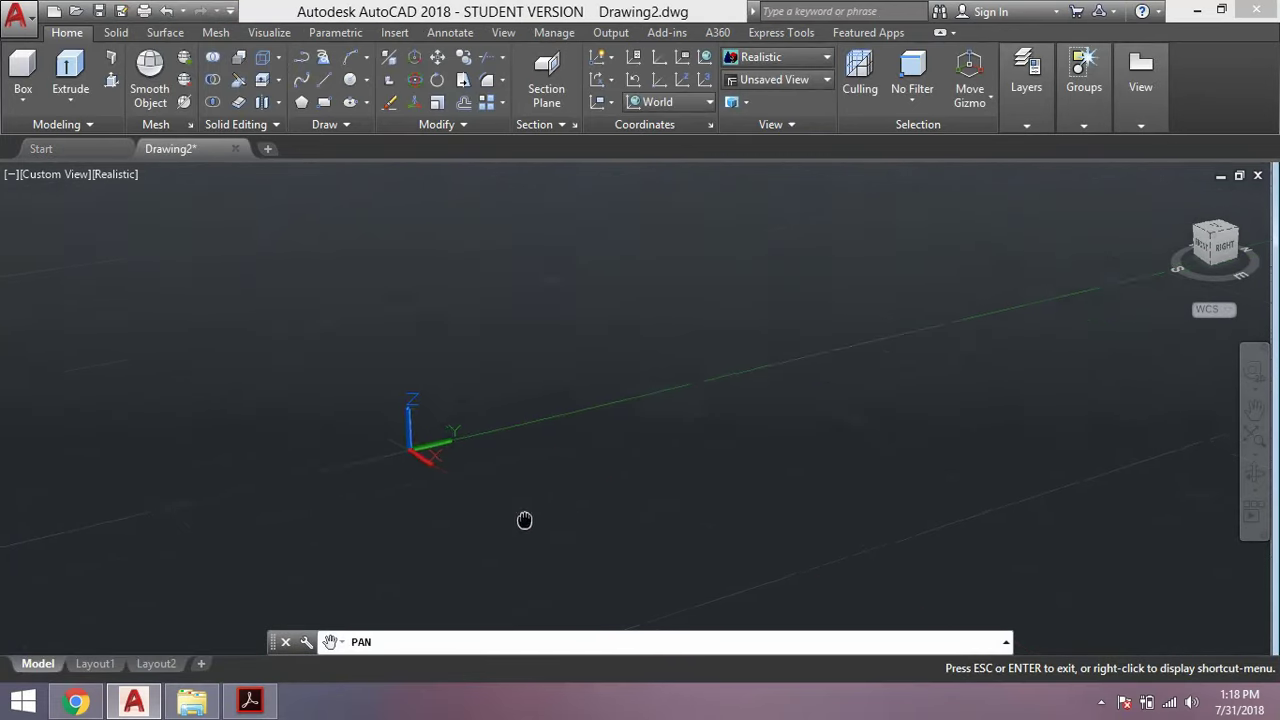
{"action": "left_click_drag", "start_coordinate": [524, 520], "coordinate": [318, 603]}
{"action": "key", "text": "Escape"}
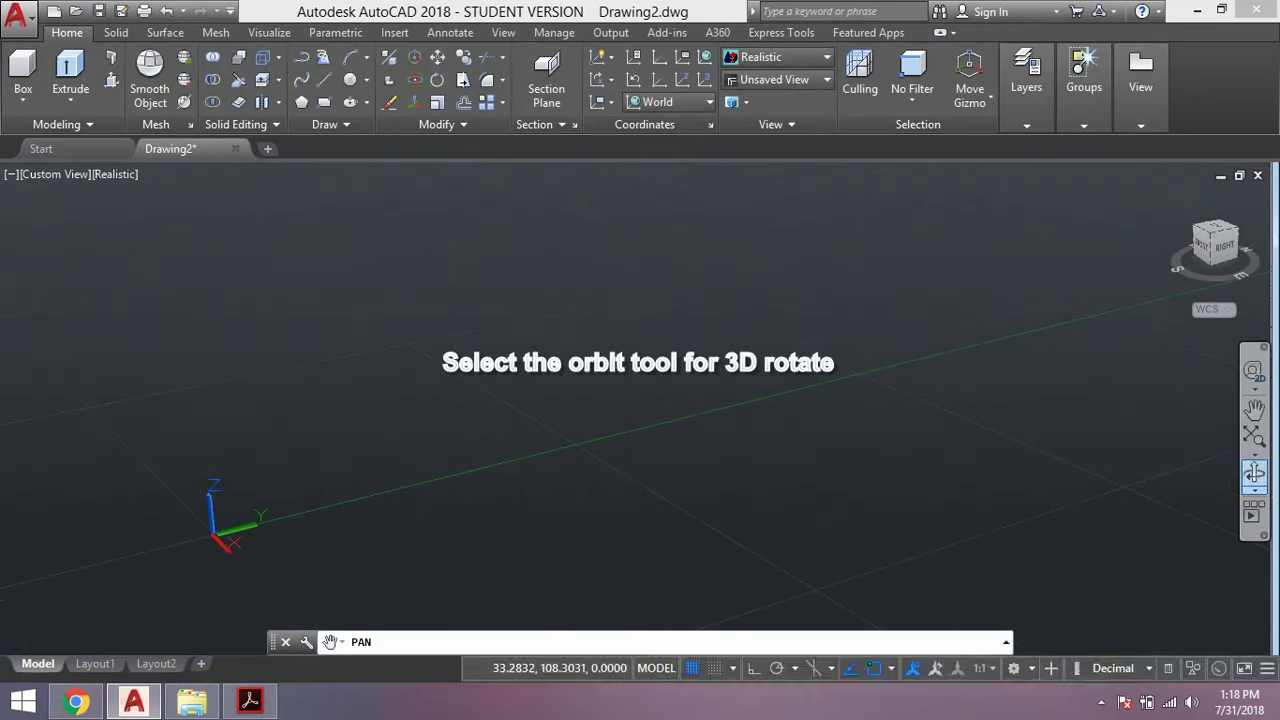
{"action": "left_click", "coordinate": [1254, 473]}
{"action": "left_click_drag", "start_coordinate": [565, 539], "coordinate": [672, 511]}
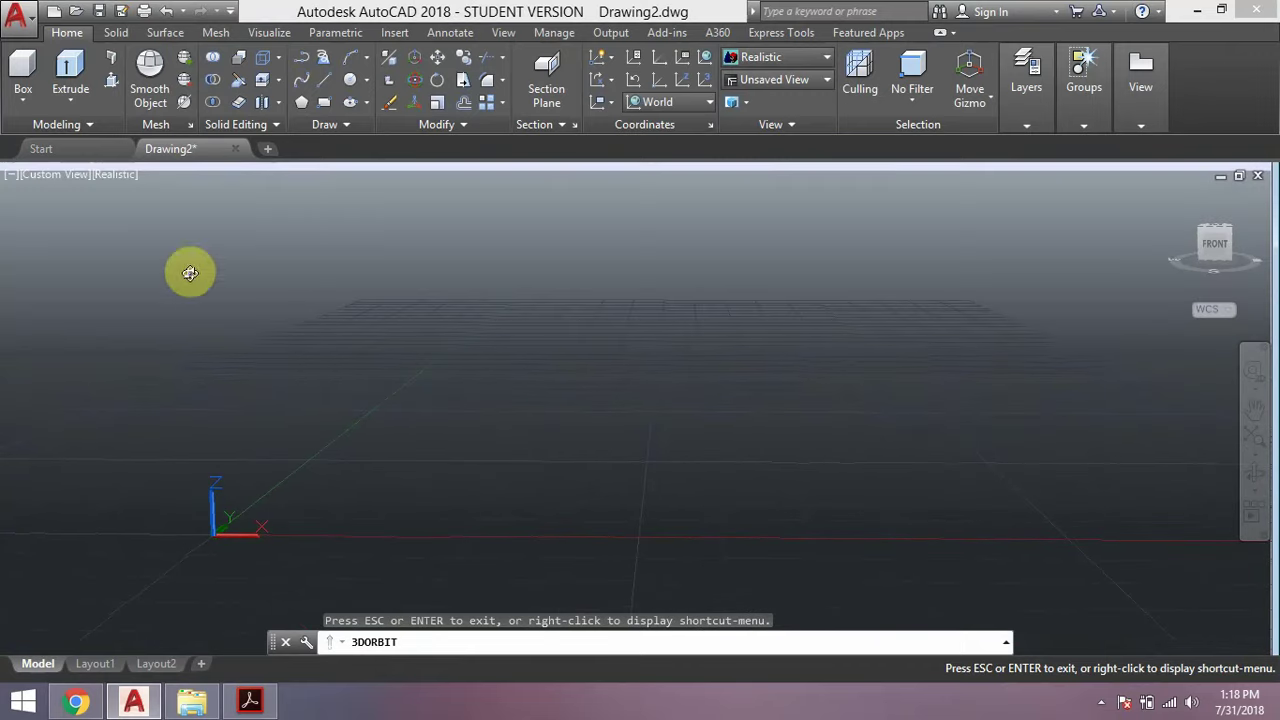
{"action": "key", "text": "Escape"}
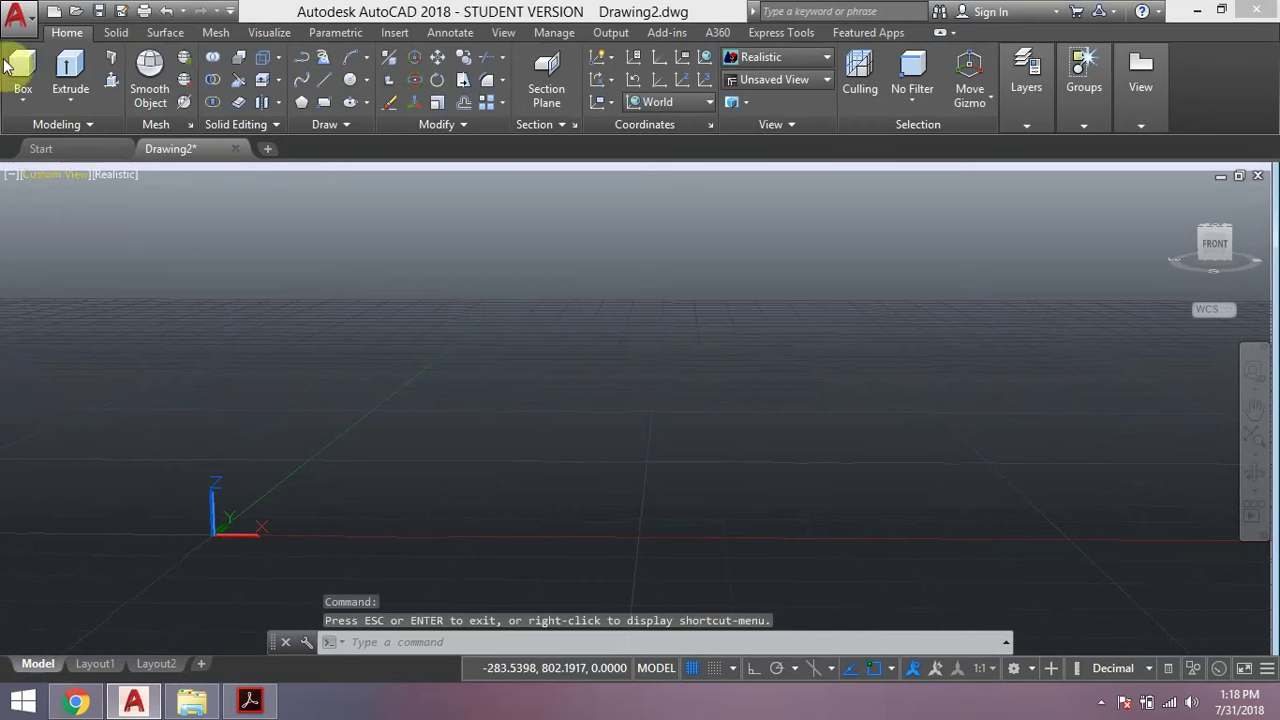
Draw a 0.992 × 1.956 box, 0.04 high, from the origin and view it in perspective
{"action": "left_click", "coordinate": [22, 66]}
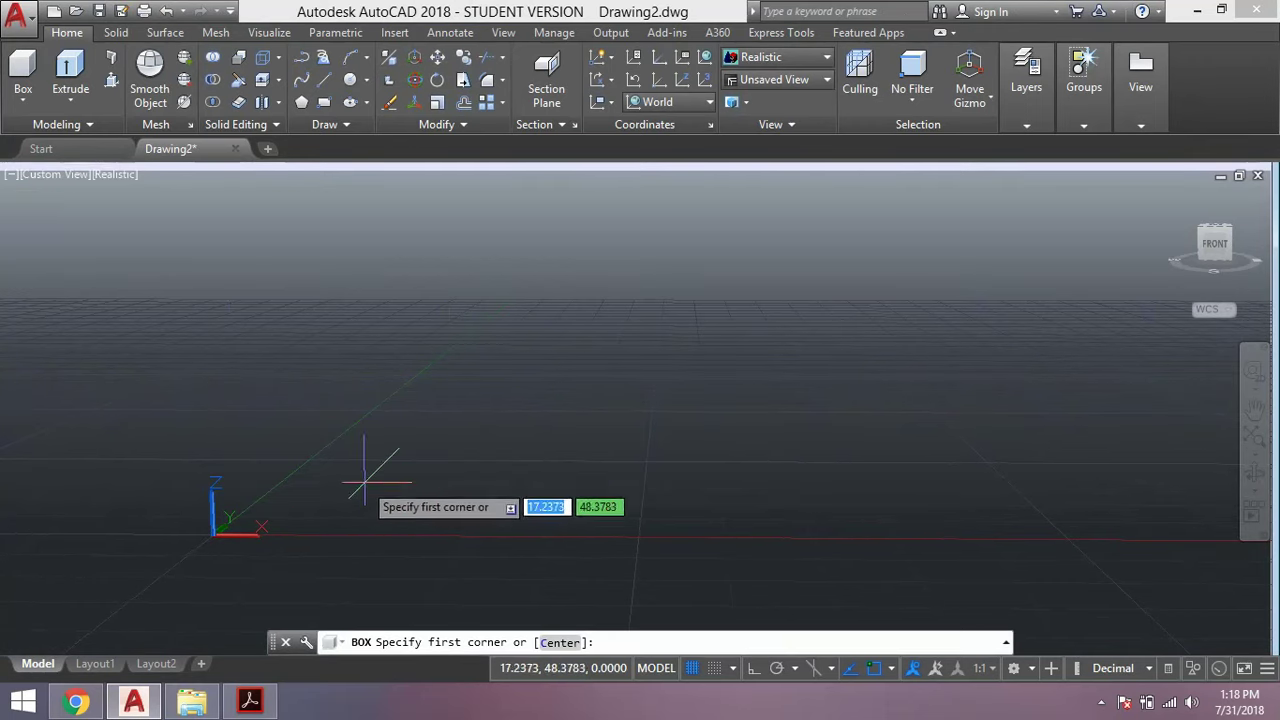
{"action": "type", "text": "0"}
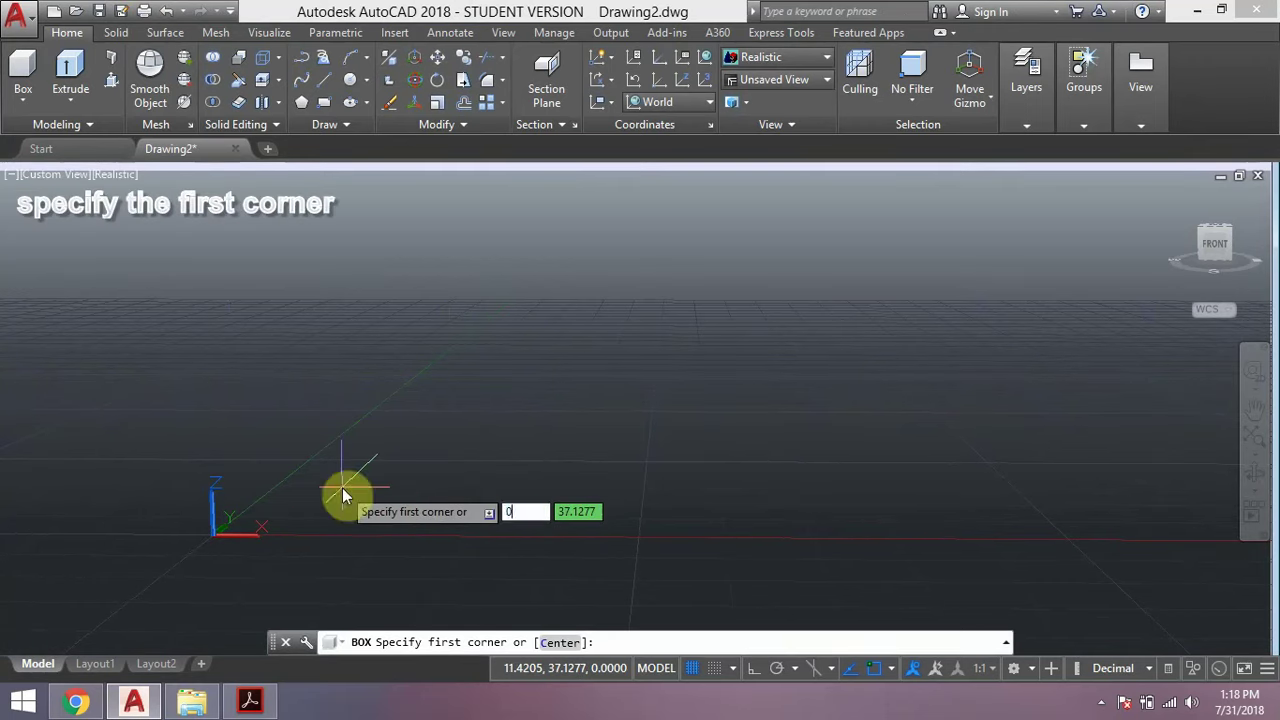
{"action": "type", "text": ",0,"}
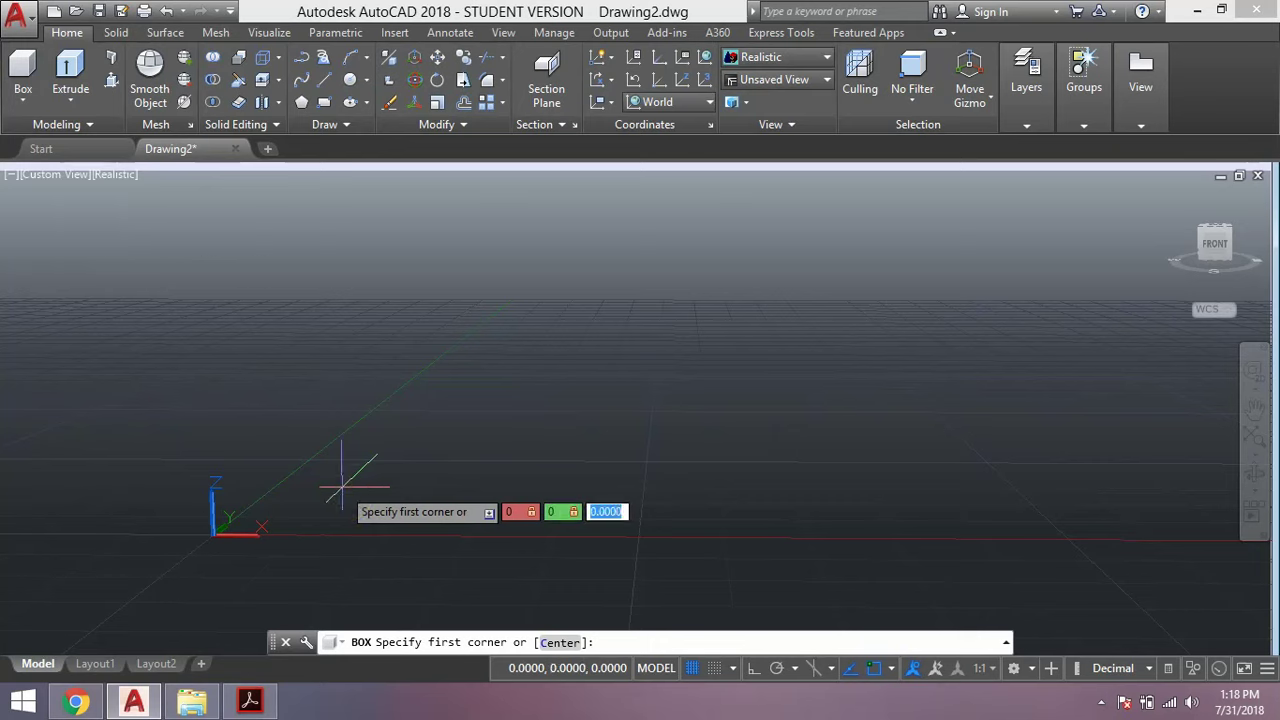
{"action": "type", "text": "0"}
{"action": "key", "text": "Return"}
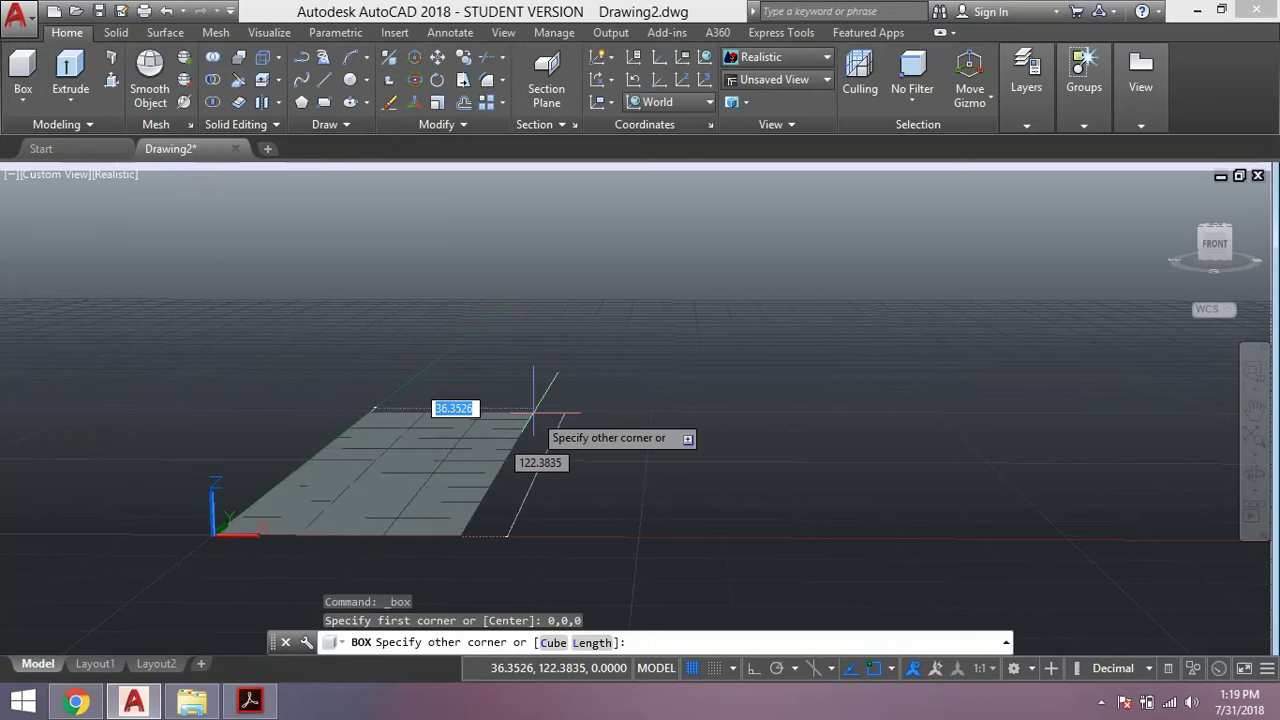
{"action": "type", "text": "0"}
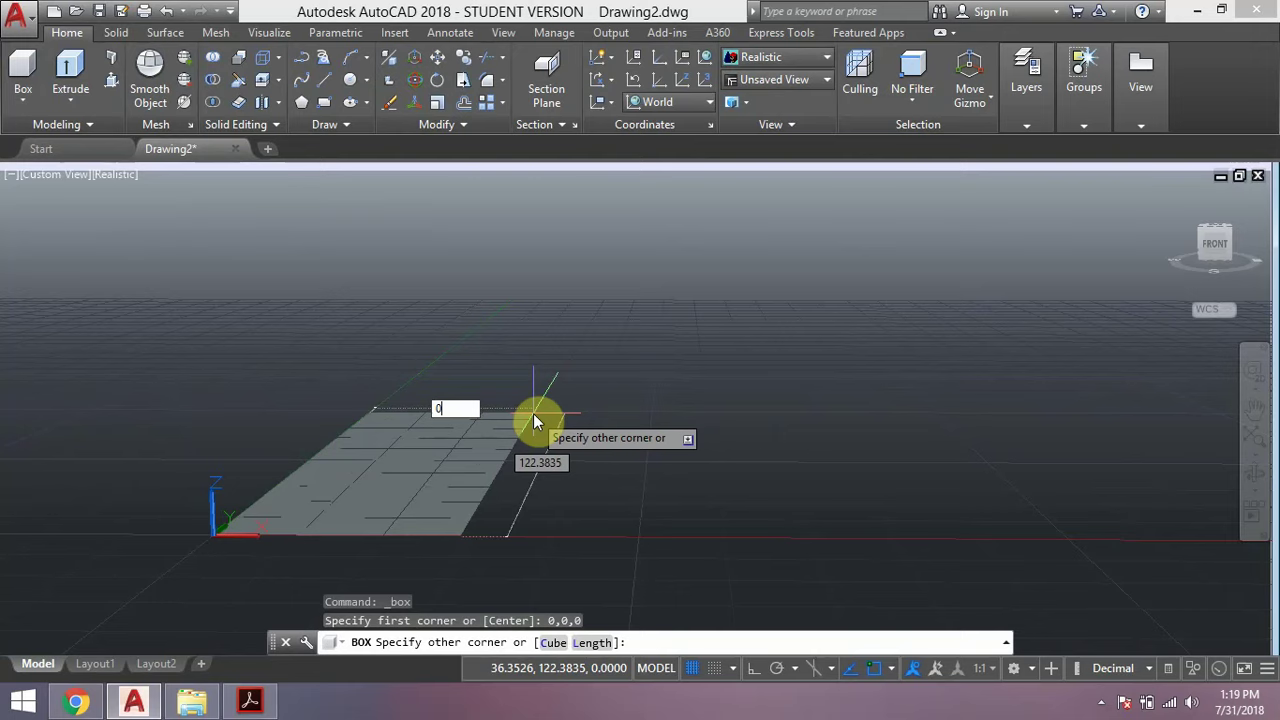
{"action": "type", "text": ".992,1.956"}
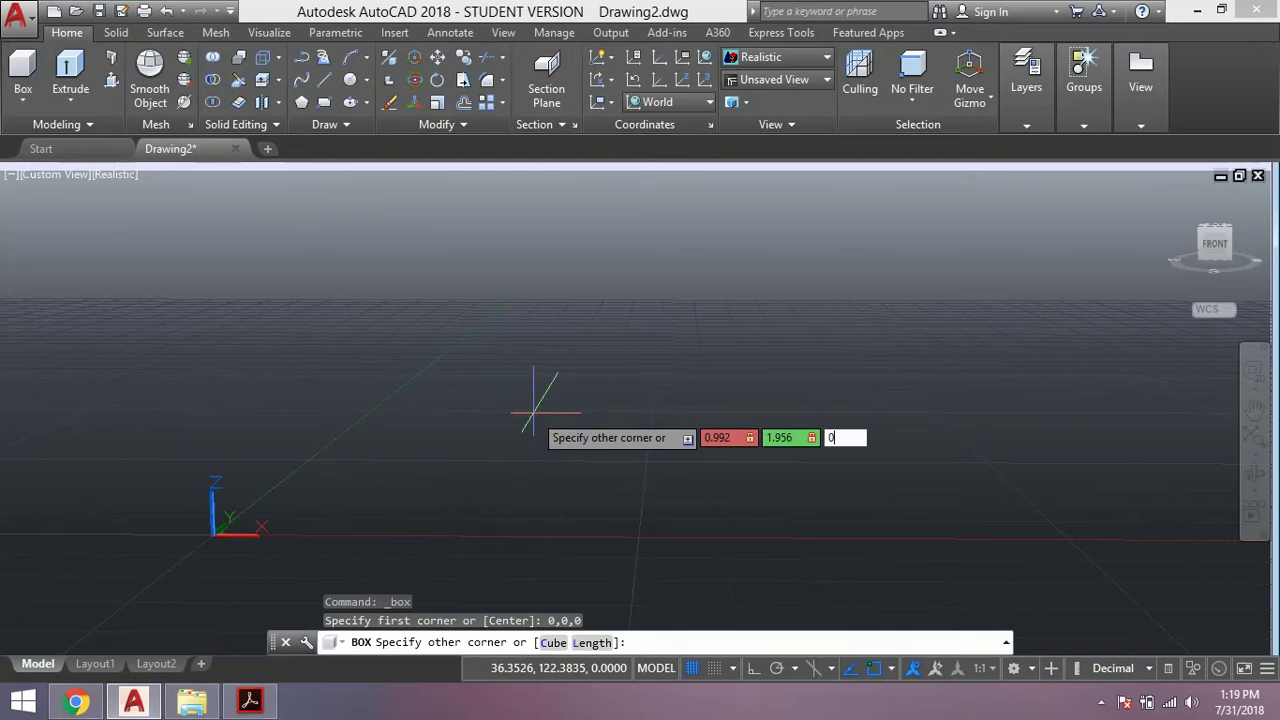
{"action": "type", "text": "0.04"}
{"action": "key", "text": "Return"}
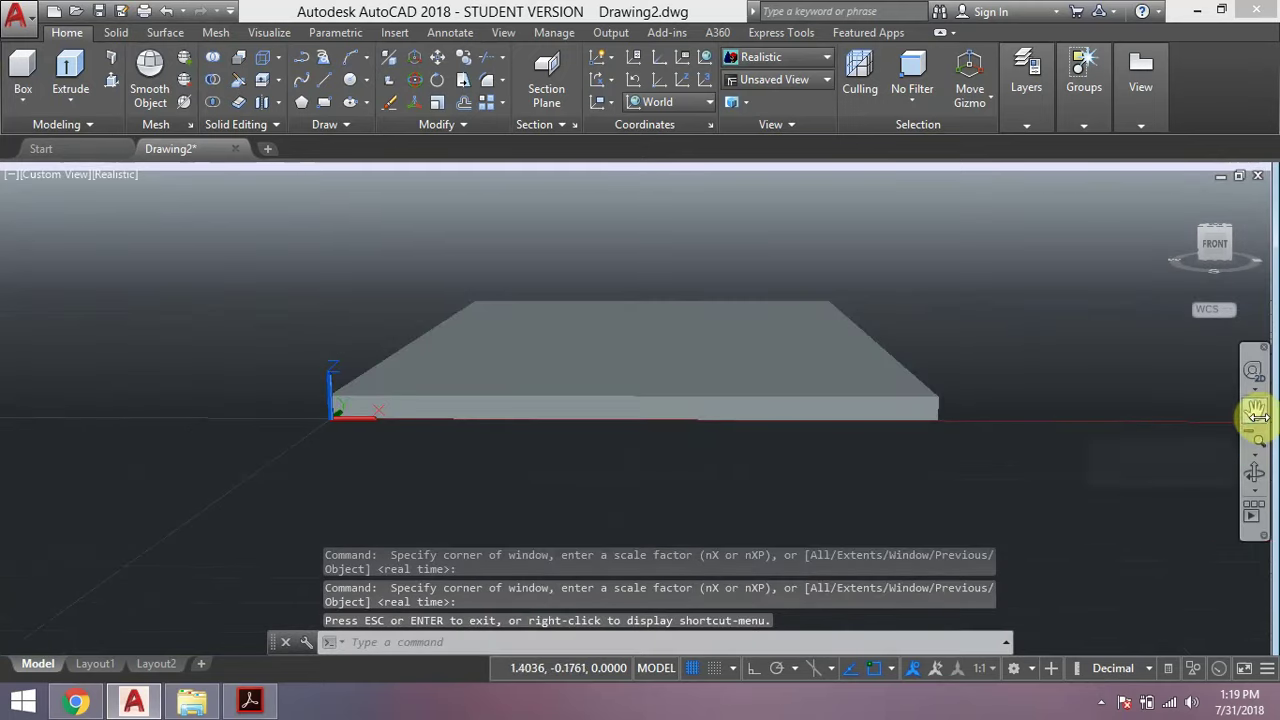
{"action": "left_click", "coordinate": [1256, 480]}
{"action": "mouse_move", "coordinate": [966, 503]}
{"action": "left_mouse_down"}
{"action": "mouse_move", "coordinate": [846, 523]}
{"action": "mouse_move", "coordinate": [822, 540]}
{"action": "mouse_move", "coordinate": [826, 572]}
{"action": "mouse_move", "coordinate": [937, 520]}
{"action": "mouse_move", "coordinate": [966, 491]}
{"action": "mouse_move", "coordinate": [1029, 500]}
{"action": "mouse_move", "coordinate": [1080, 480]}
{"action": "mouse_move", "coordinate": [983, 543]}
{"action": "mouse_move", "coordinate": [851, 516]}
{"action": "left_mouse_up"}
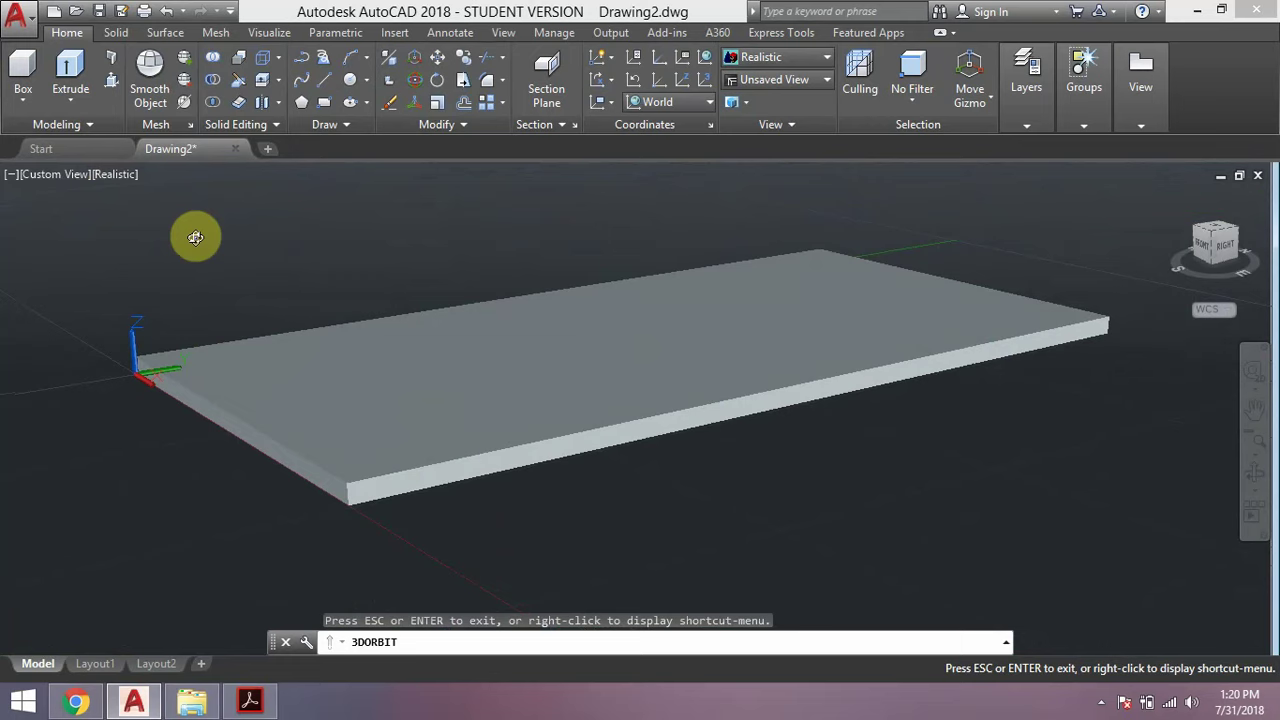
{"action": "key", "text": "Escape"}
Set the slab's colour to Blue in Quick Properties
{"action": "double_click", "coordinate": [645, 340]}
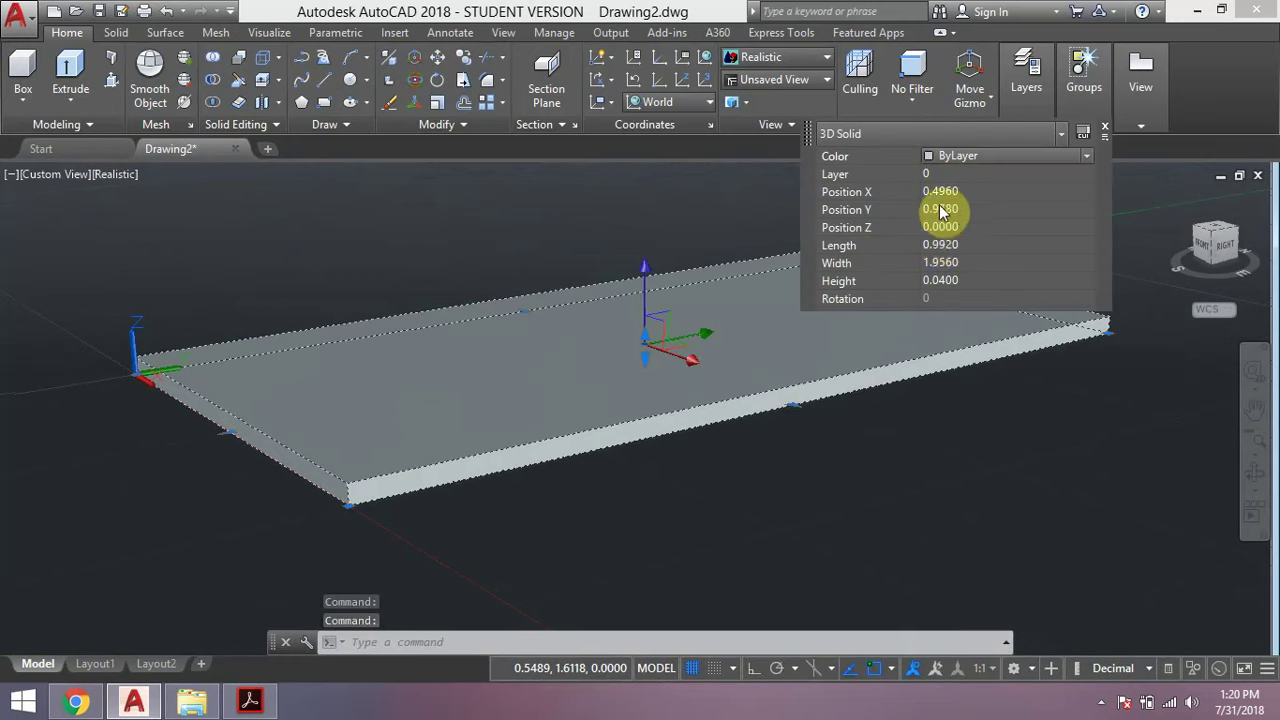
{"action": "left_click", "coordinate": [1075, 156]}
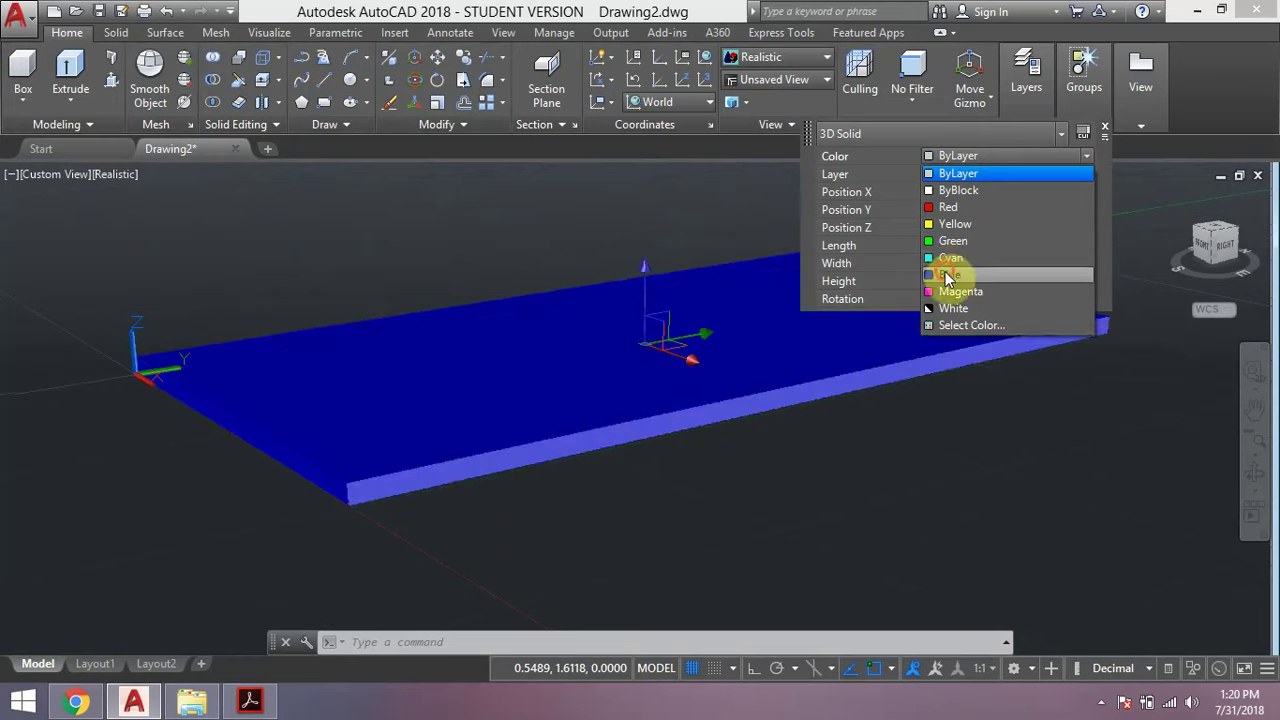
{"action": "left_click", "coordinate": [948, 276]}
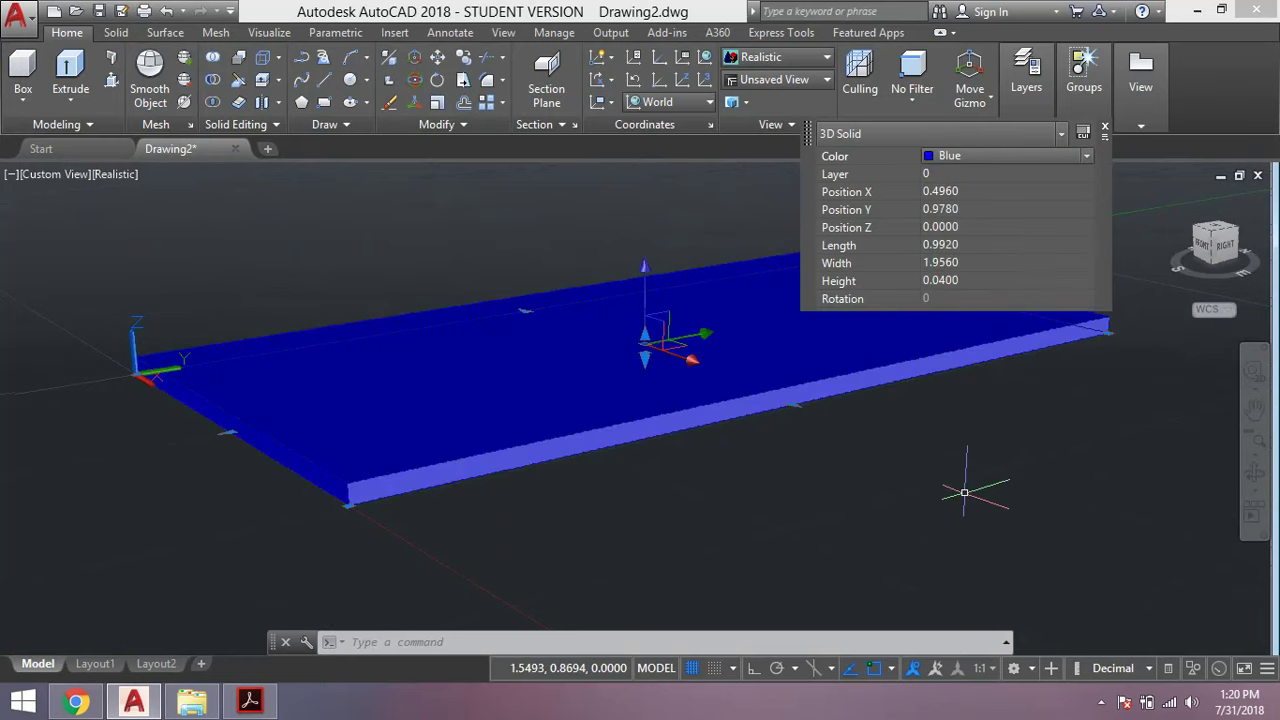
{"action": "key", "text": "Escape"}
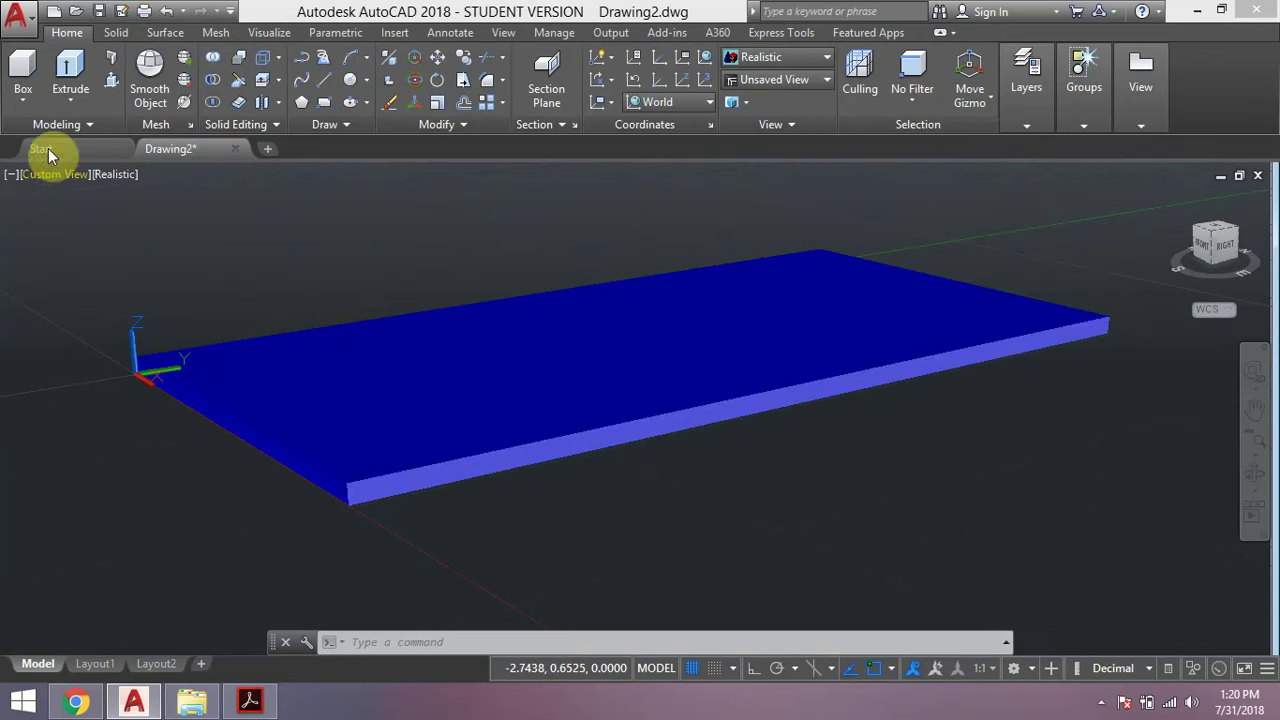
Draw a 0.01 × 1.956 × 0.04 strip from the slab's corner and view it from behind
{"action": "left_click", "coordinate": [22, 72]}
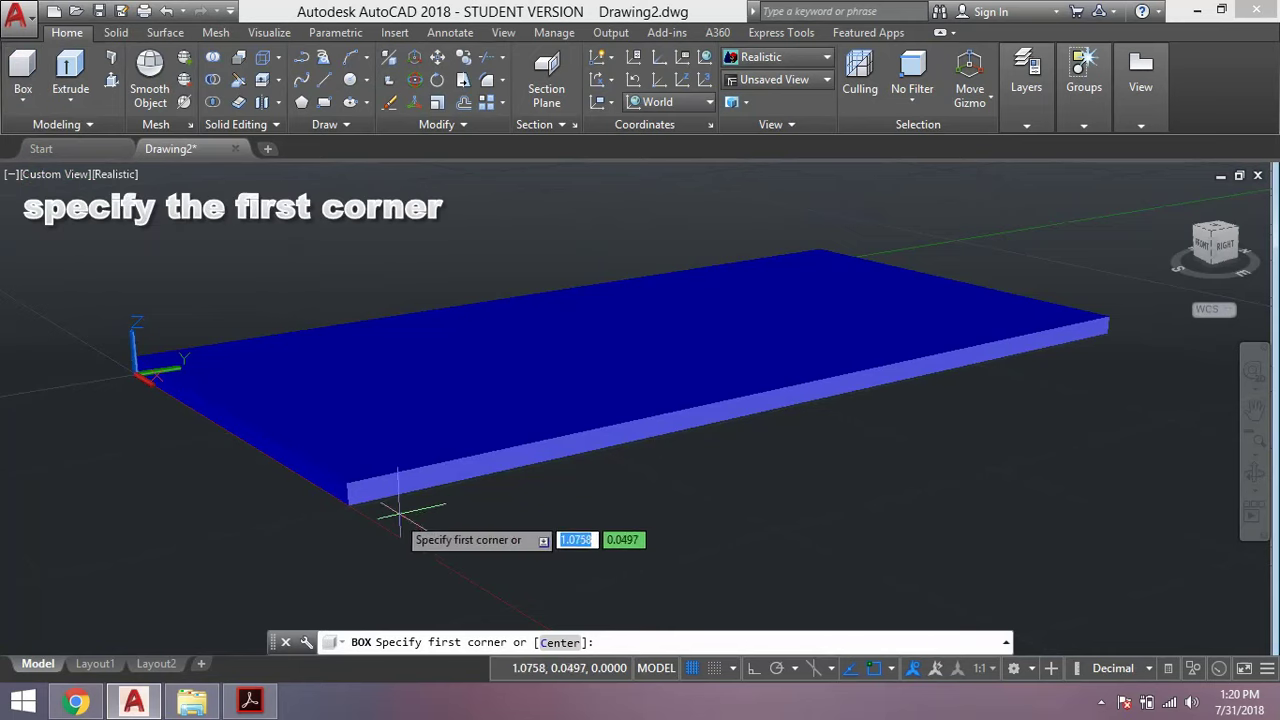
{"action": "left_click", "coordinate": [347, 505]}
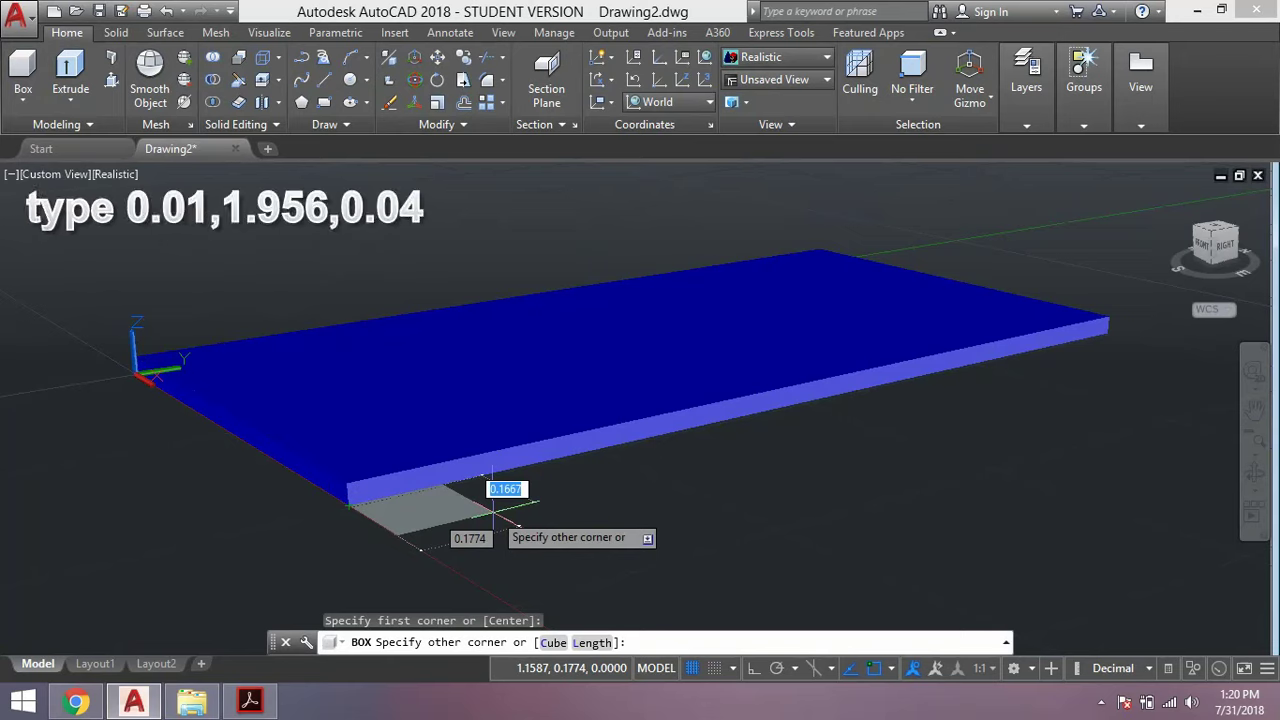
{"action": "type", "text": "0"}
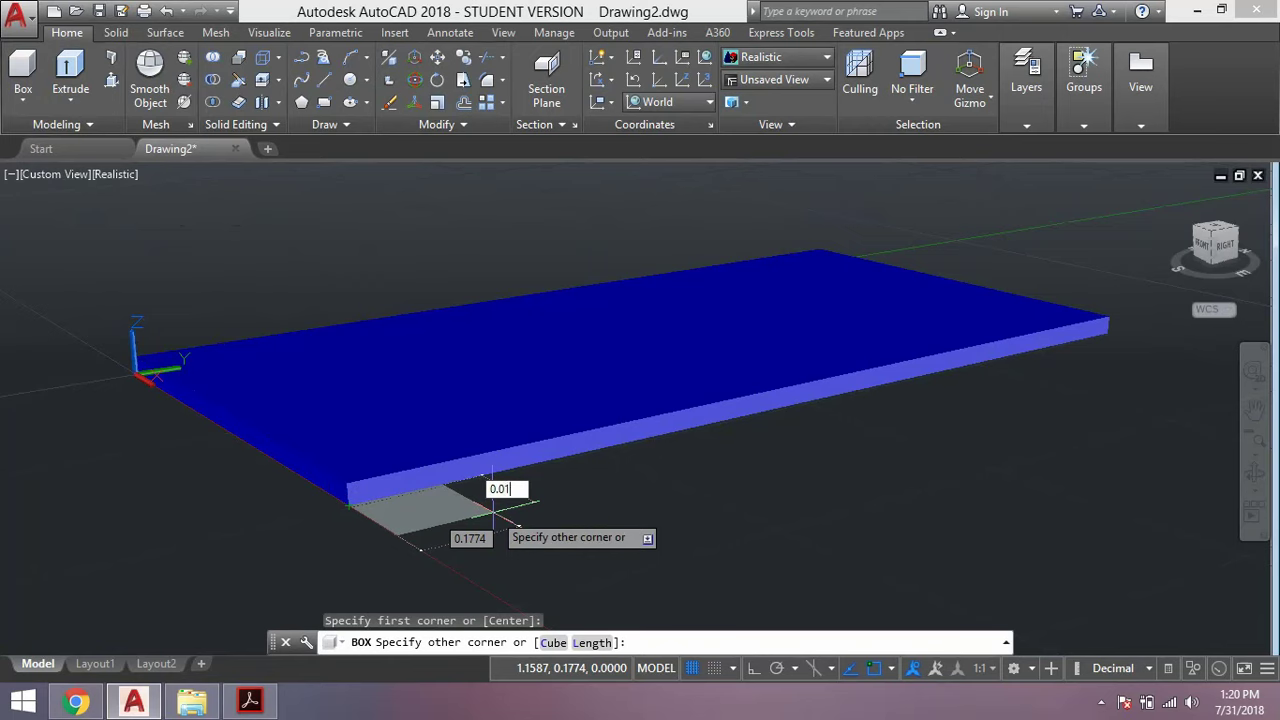
{"action": "type", "text": ","}
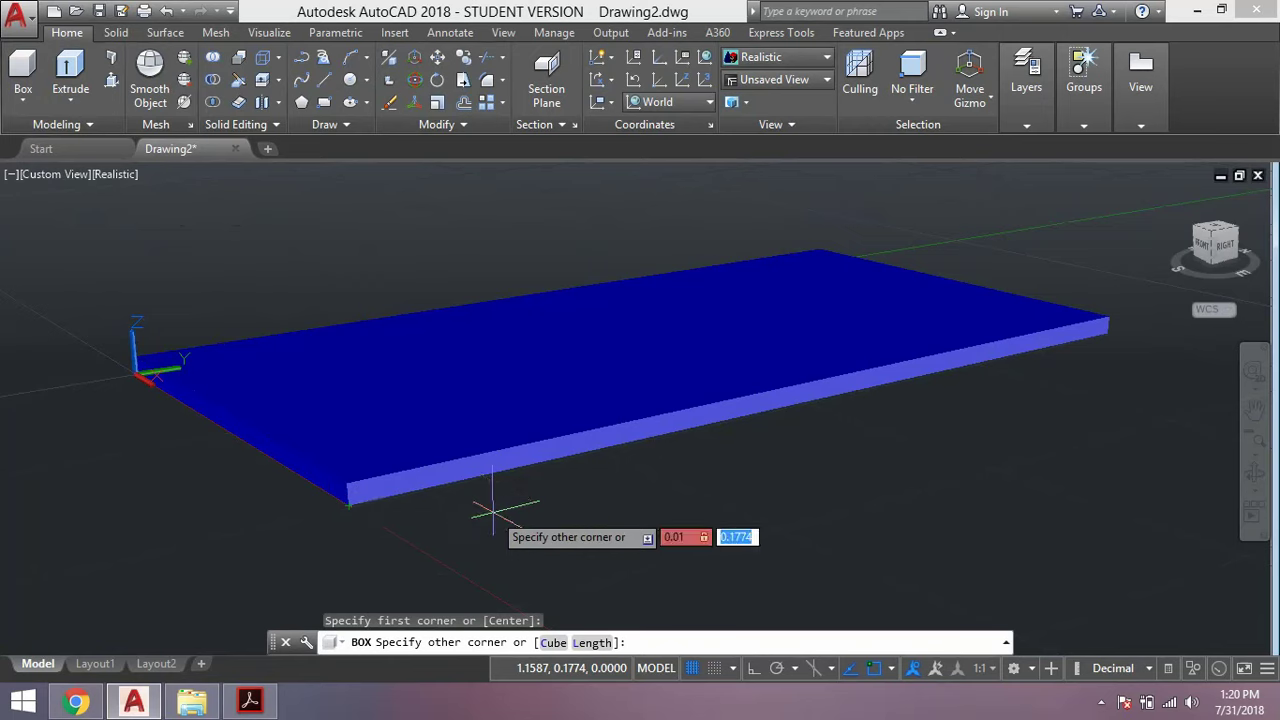
{"action": "type", "text": ".956,"}
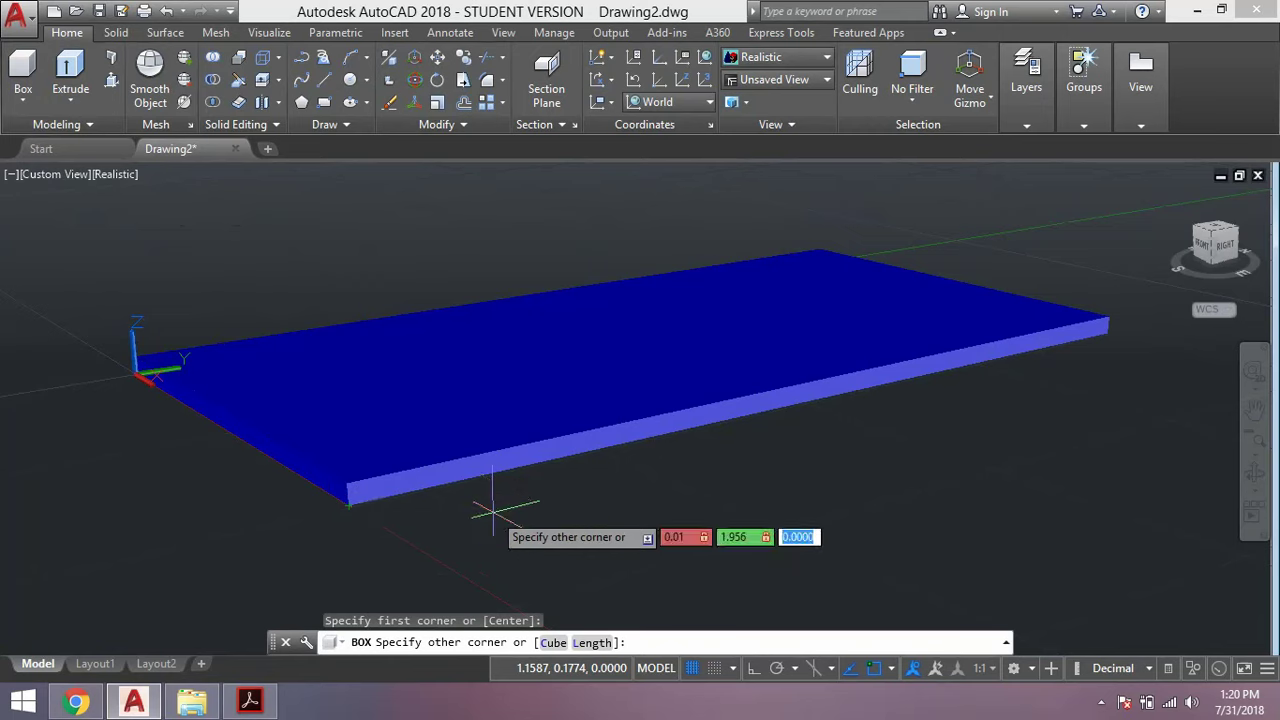
{"action": "type", "text": "0.04"}
{"action": "key", "text": "Return"}
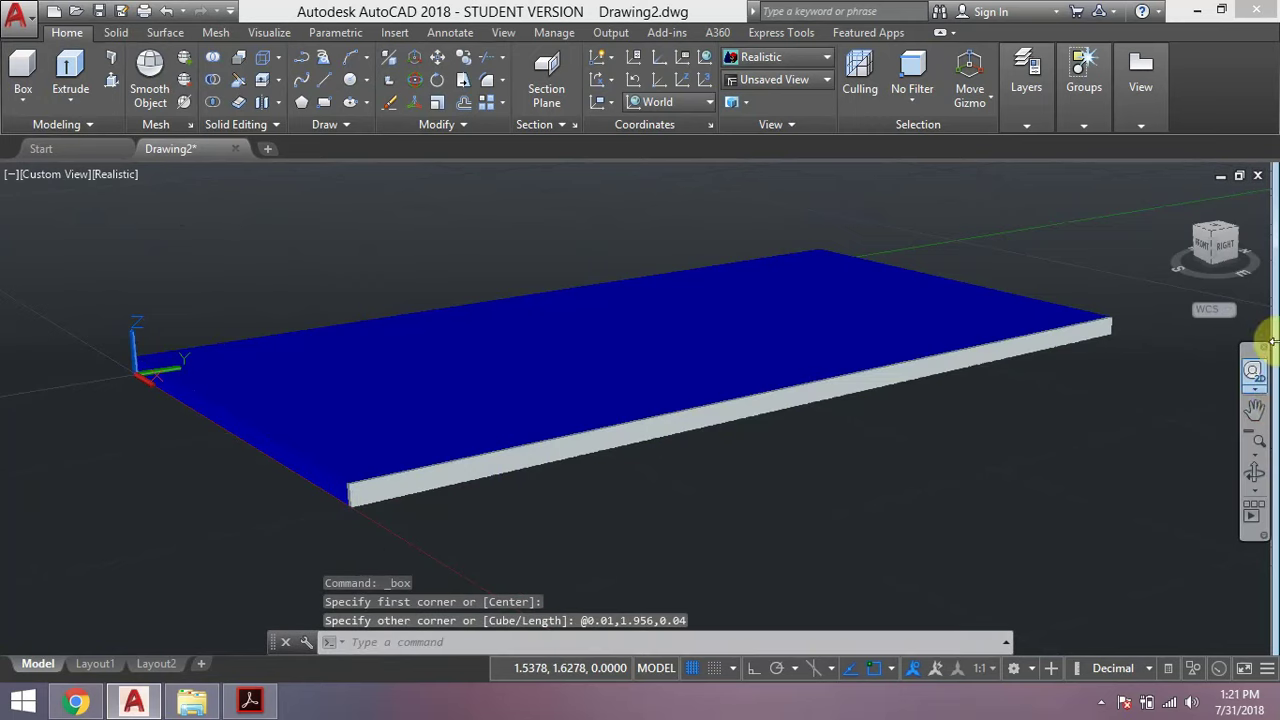
{"action": "left_click", "coordinate": [1255, 474]}
{"action": "mouse_move", "coordinate": [760, 466]}
{"action": "left_mouse_down"}
{"action": "mouse_move", "coordinate": [846, 463]}
{"action": "mouse_move", "coordinate": [857, 446]}
{"action": "mouse_move", "coordinate": [823, 486]}
{"action": "mouse_move", "coordinate": [760, 463]}
{"action": "mouse_move", "coordinate": [731, 472]}
{"action": "mouse_move", "coordinate": [660, 517]}
{"action": "mouse_move", "coordinate": [638, 556]}
{"action": "mouse_move", "coordinate": [649, 531]}
{"action": "mouse_move", "coordinate": [703, 506]}
{"action": "mouse_move", "coordinate": [631, 517]}
{"action": "mouse_move", "coordinate": [606, 509]}
{"action": "mouse_move", "coordinate": [609, 491]}
{"action": "mouse_move", "coordinate": [580, 471]}
{"action": "mouse_move", "coordinate": [511, 463]}
{"action": "left_mouse_up"}
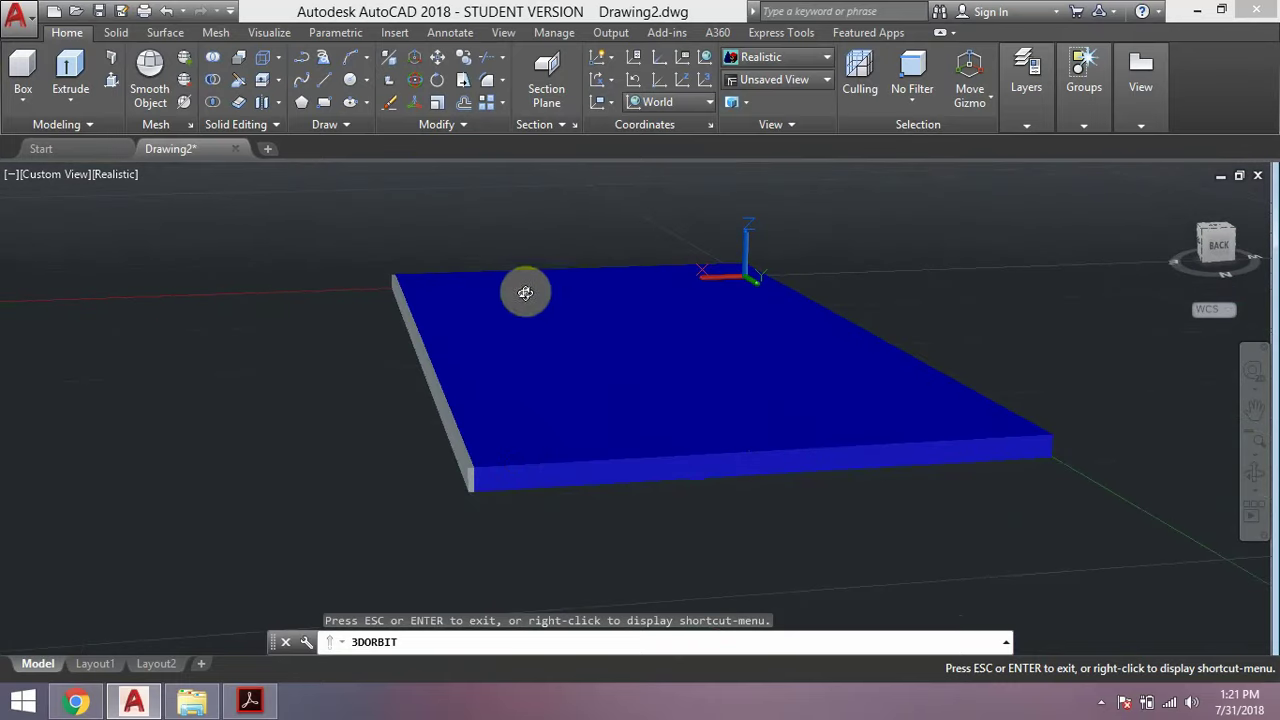
{"action": "left_click", "coordinate": [23, 71]}
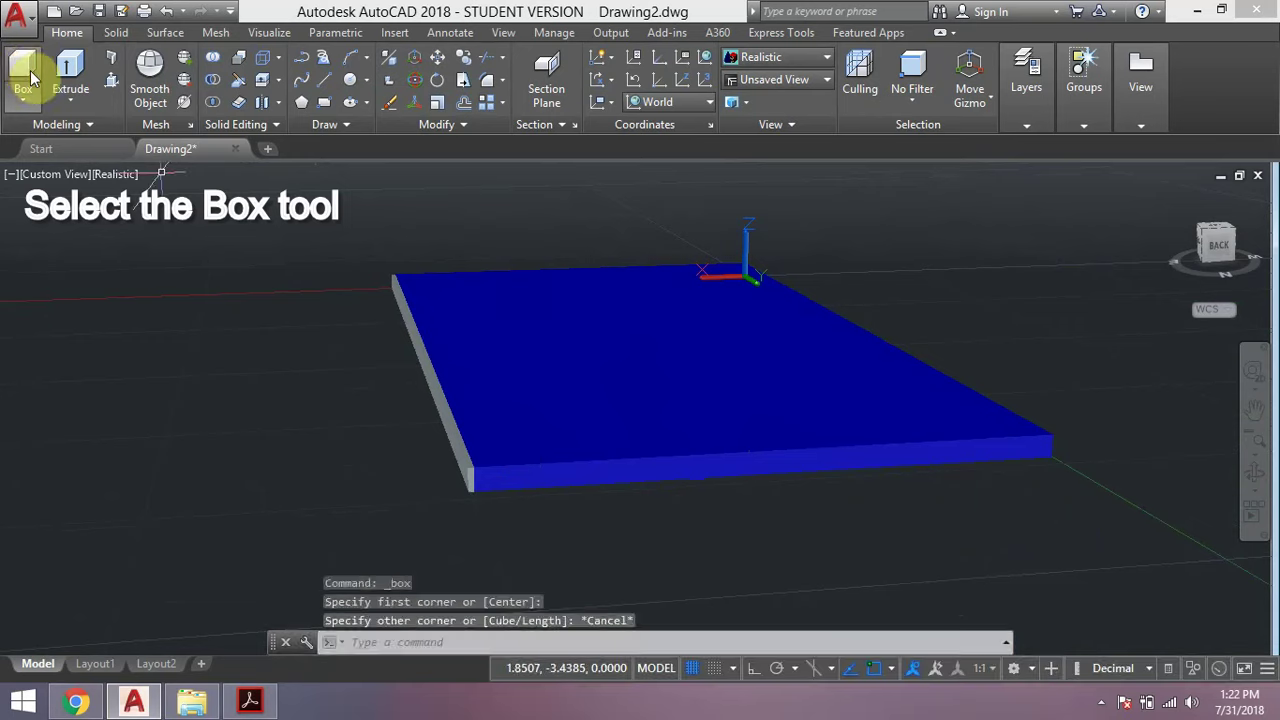
Draw a 1.002 × 0.01 × 0.04 strip starting at the slab's corner
{"action": "left_click", "coordinate": [30, 78]}
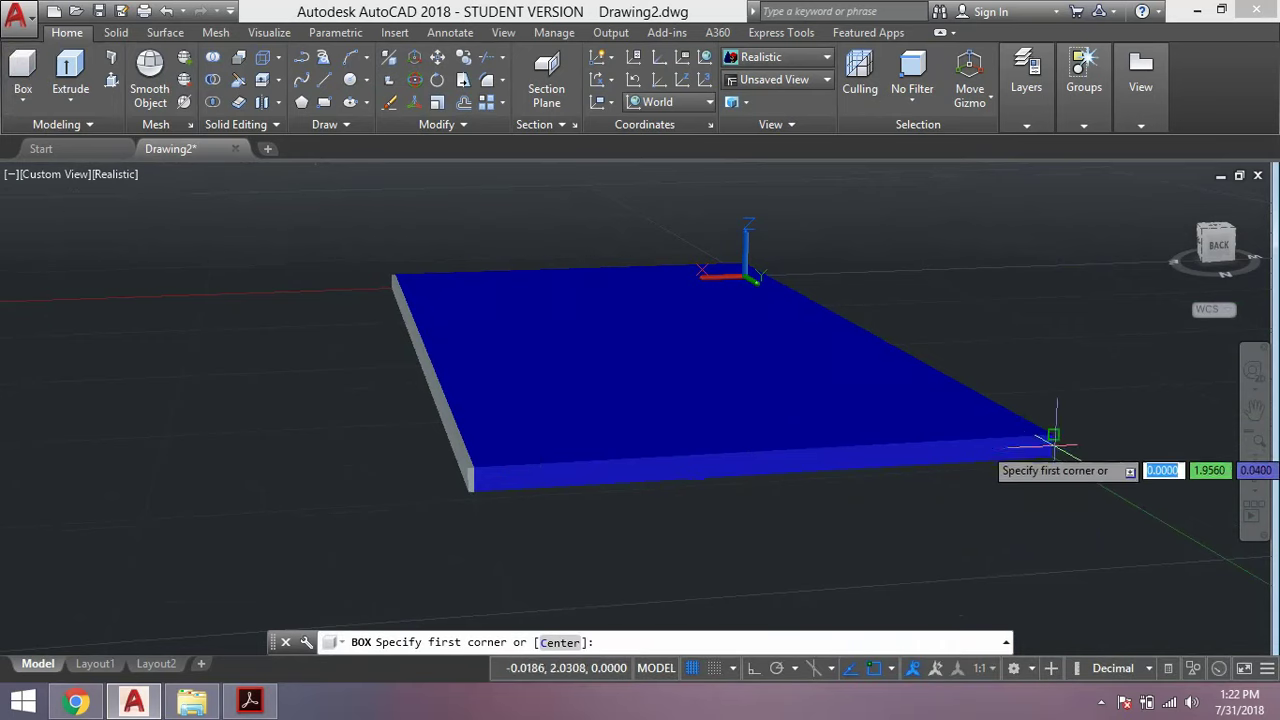
{"action": "left_click", "coordinate": [1054, 438]}
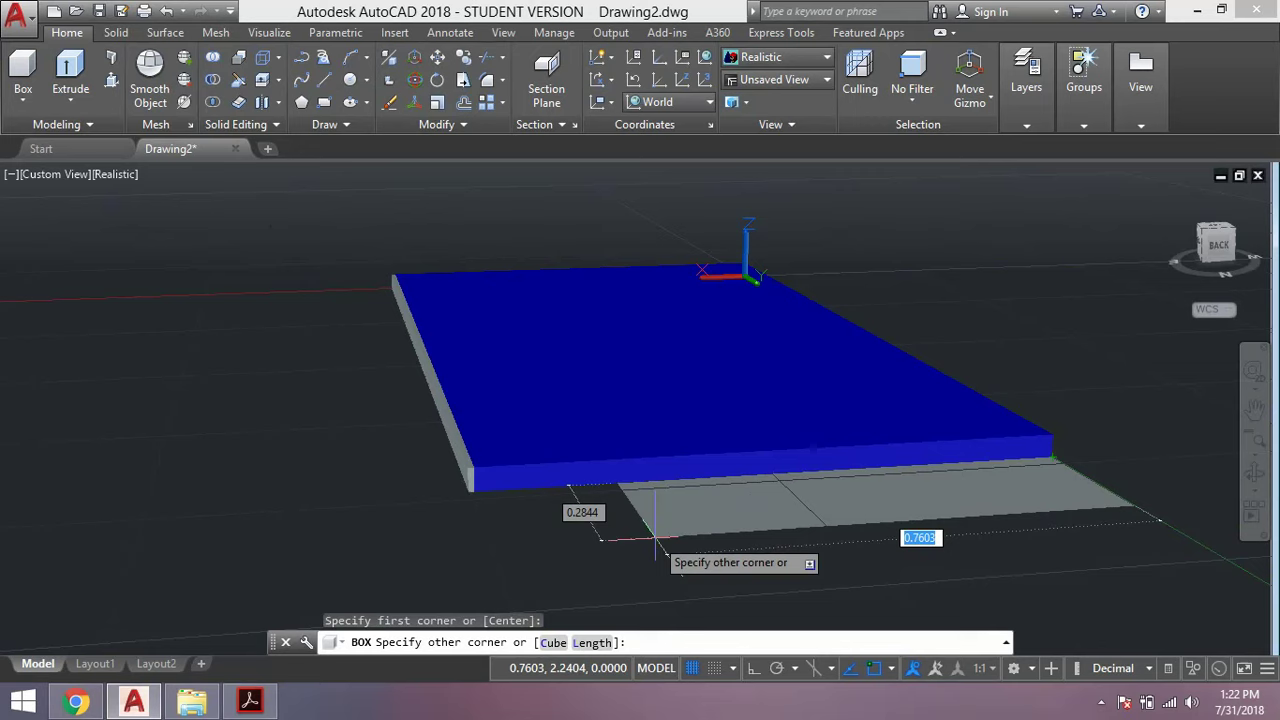
{"action": "type", "text": "."}
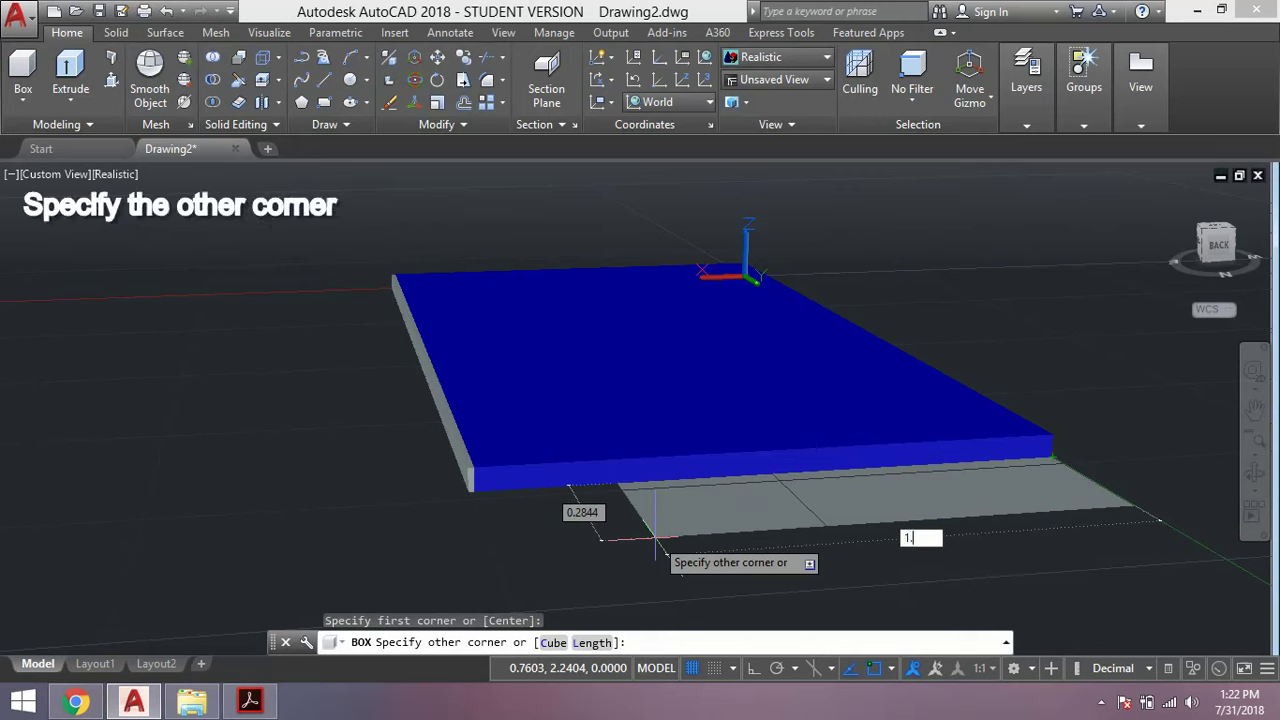
{"action": "type", "text": "00"}
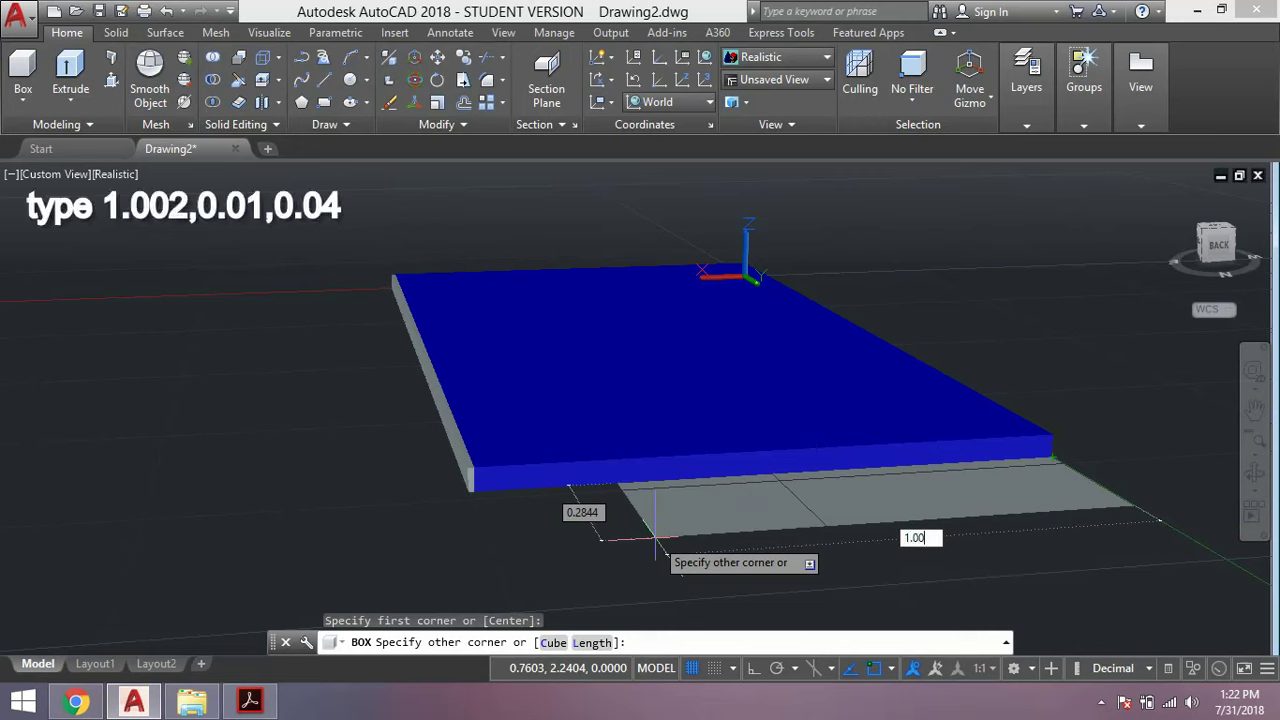
{"action": "type", "text": "2,0.01,0.04"}
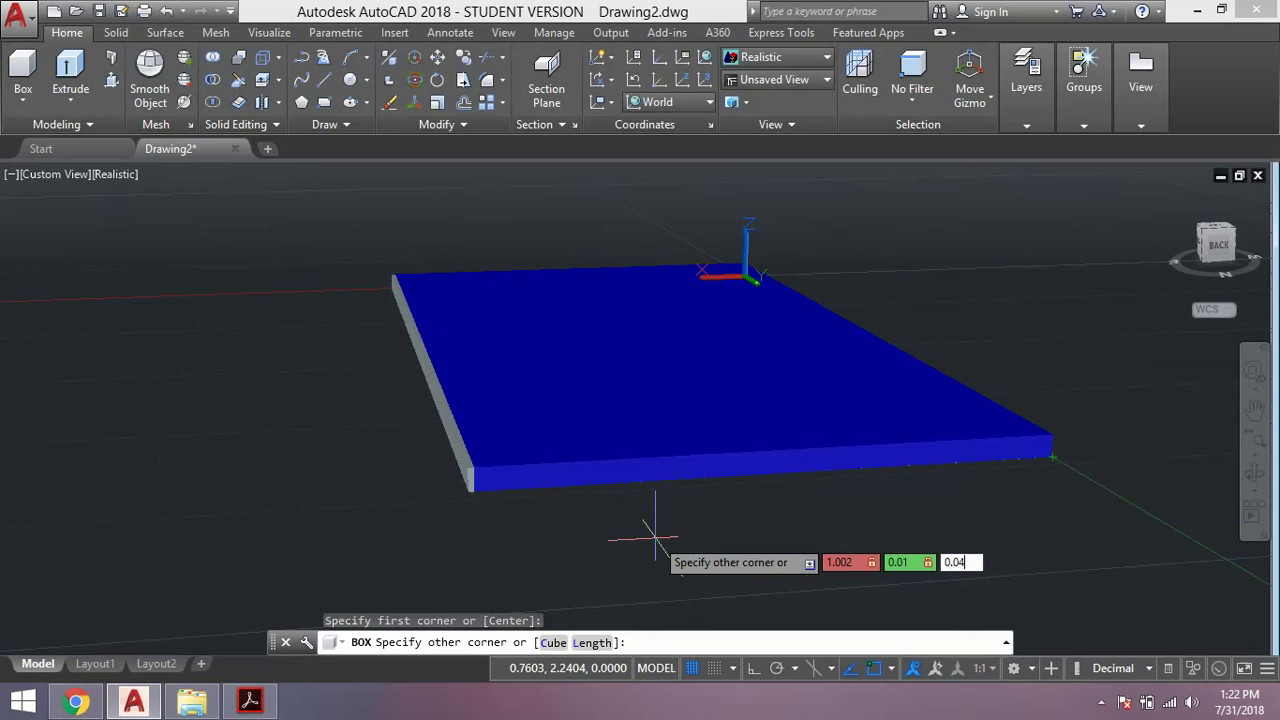
{"action": "key", "text": "Return"}
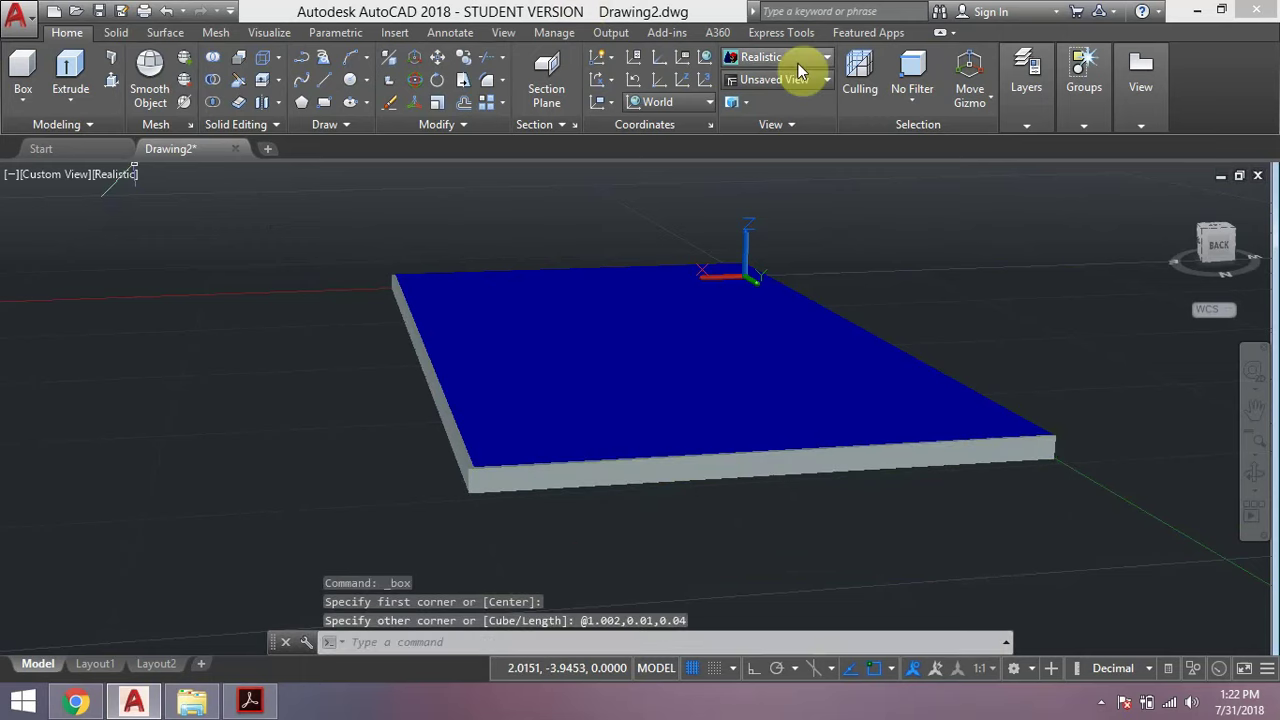
Orbit to a low side angle to check it, then undo the accidental grip edit
{"action": "left_click", "coordinate": [1258, 467]}
{"action": "mouse_move", "coordinate": [980, 517]}
{"action": "left_mouse_down"}
{"action": "mouse_move", "coordinate": [866, 491]}
{"action": "mouse_move", "coordinate": [832, 498]}
{"action": "mouse_move", "coordinate": [991, 554]}
{"action": "mouse_move", "coordinate": [1037, 529]}
{"action": "mouse_move", "coordinate": [1066, 534]}
{"action": "mouse_move", "coordinate": [1071, 553]}
{"action": "left_mouse_up"}
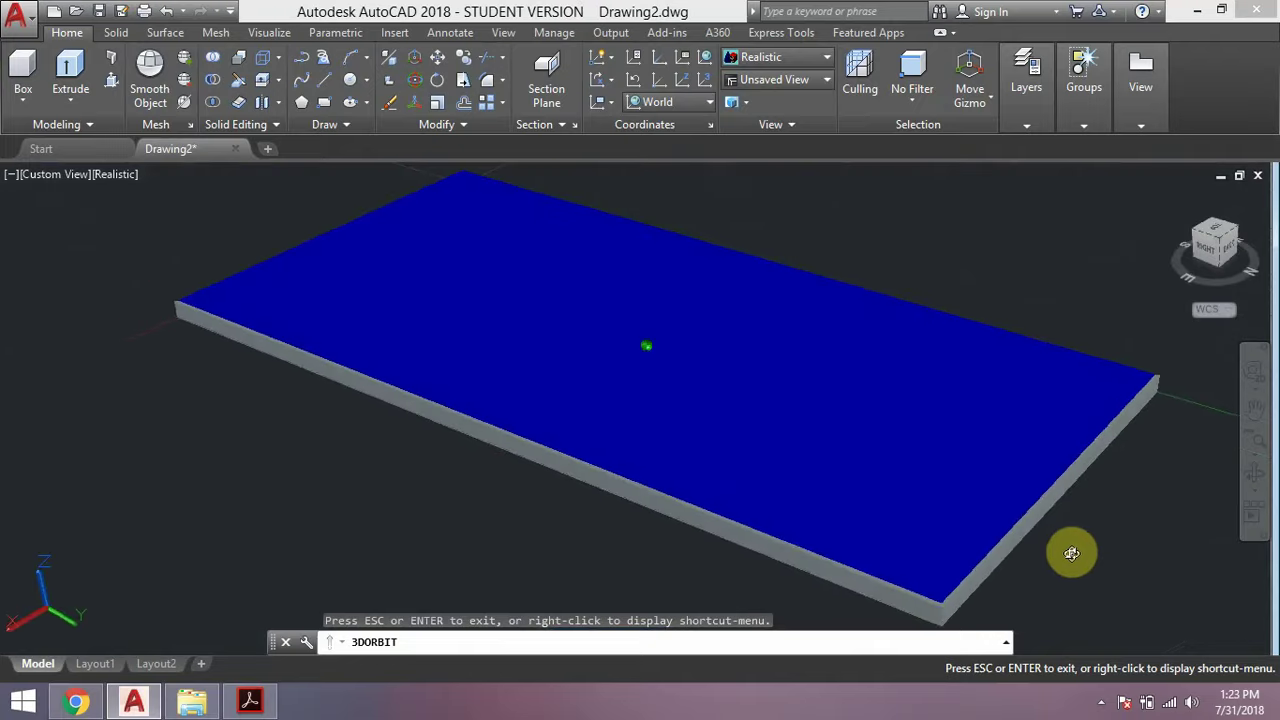
{"action": "key", "text": "Escape"}
{"action": "key", "text": "ctrl+z"}
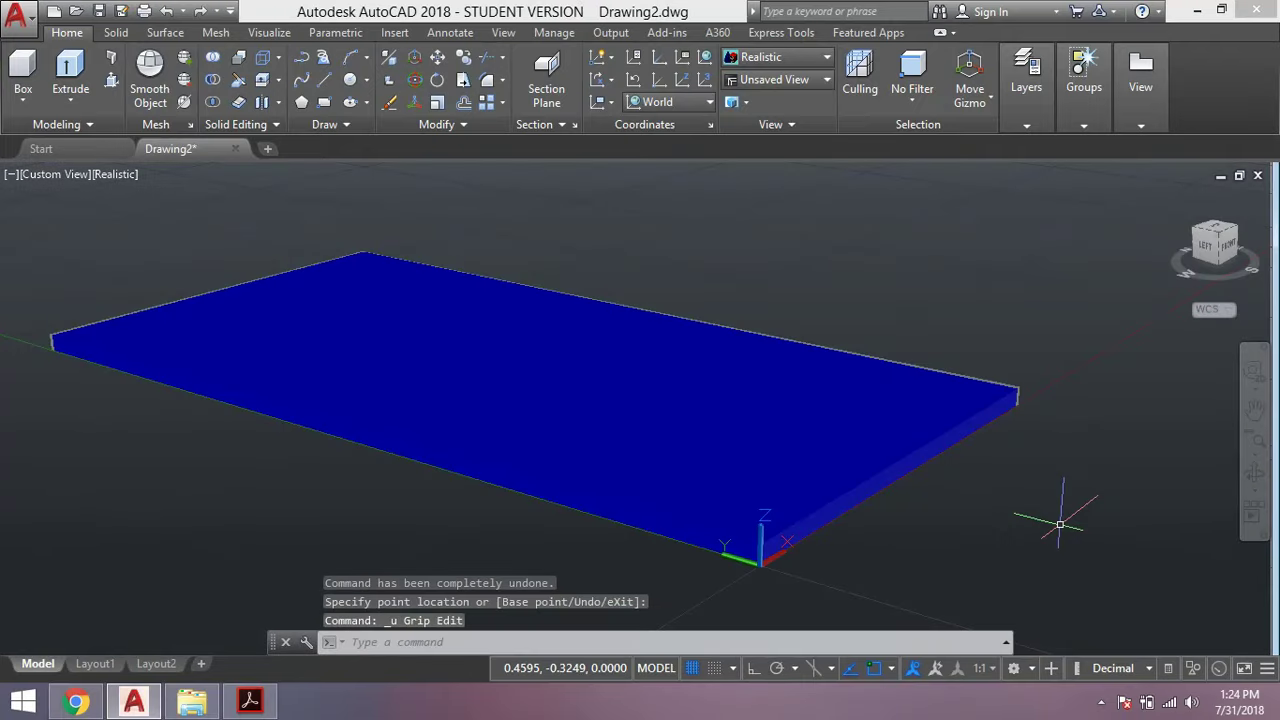
Start 3DROTATE and select the blue slab and both edge strips
{"action": "left_click", "coordinate": [415, 80]}
{"action": "left_click", "coordinate": [542, 363]}
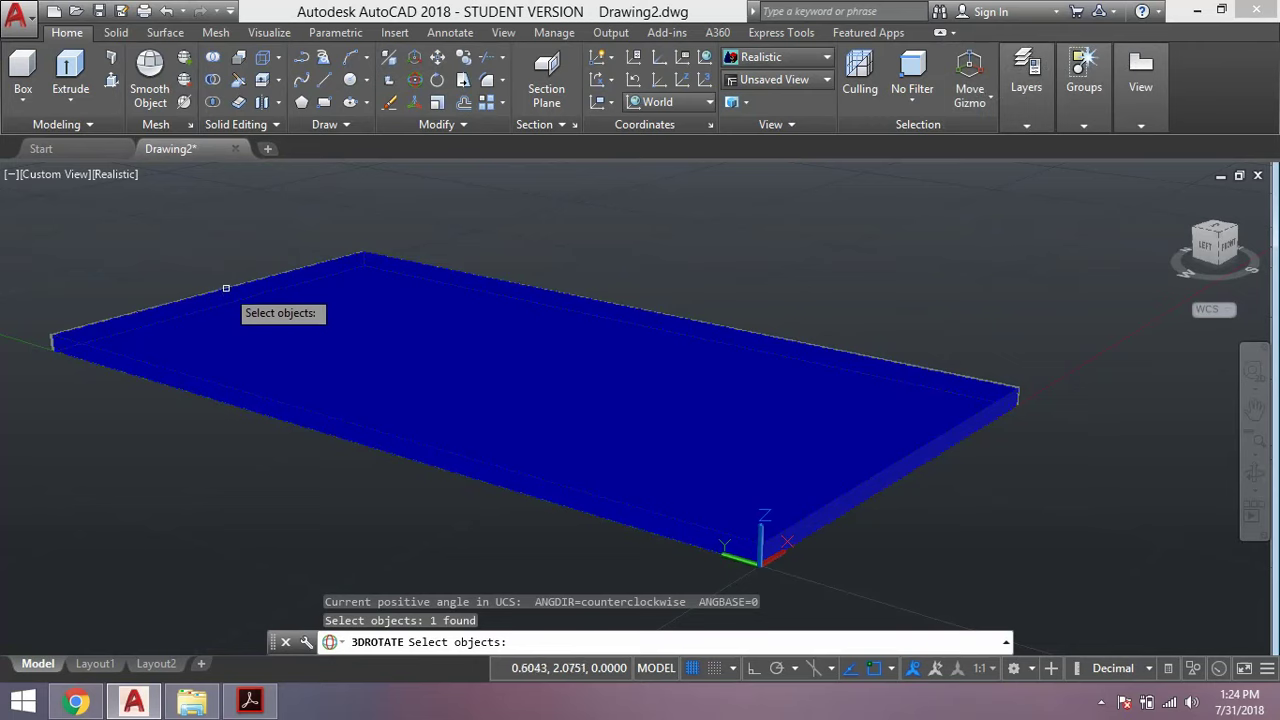
{"action": "left_click", "coordinate": [226, 288]}
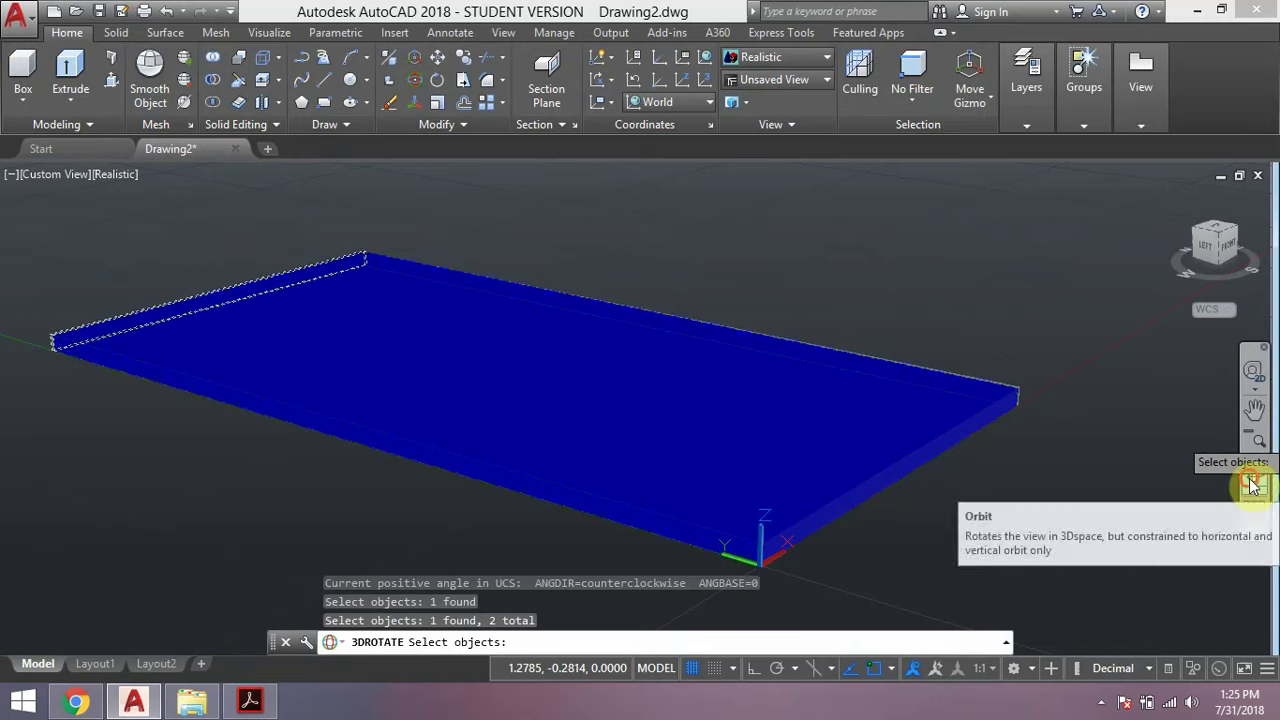
{"action": "left_click", "coordinate": [1252, 514]}
{"action": "mouse_move", "coordinate": [1006, 437]}
{"action": "left_mouse_down"}
{"action": "mouse_move", "coordinate": [897, 466]}
{"action": "mouse_move", "coordinate": [857, 460]}
{"action": "left_mouse_up"}
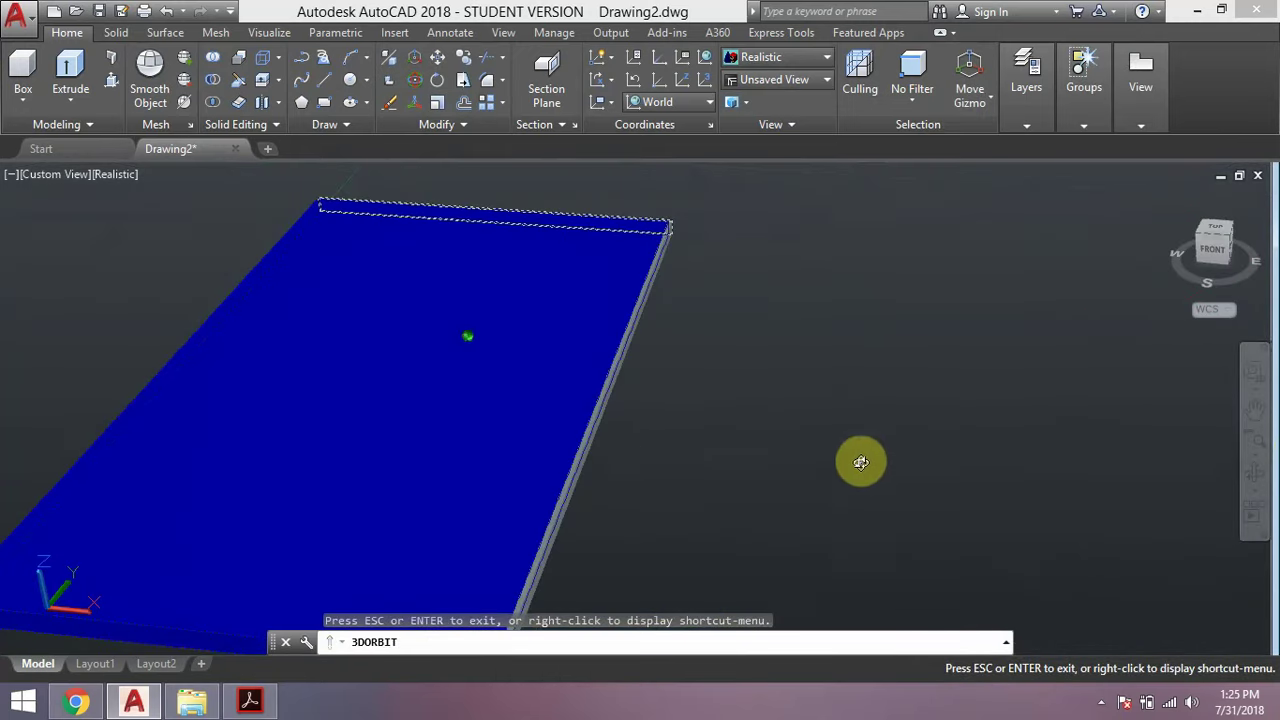
{"action": "key", "text": "Escape"}
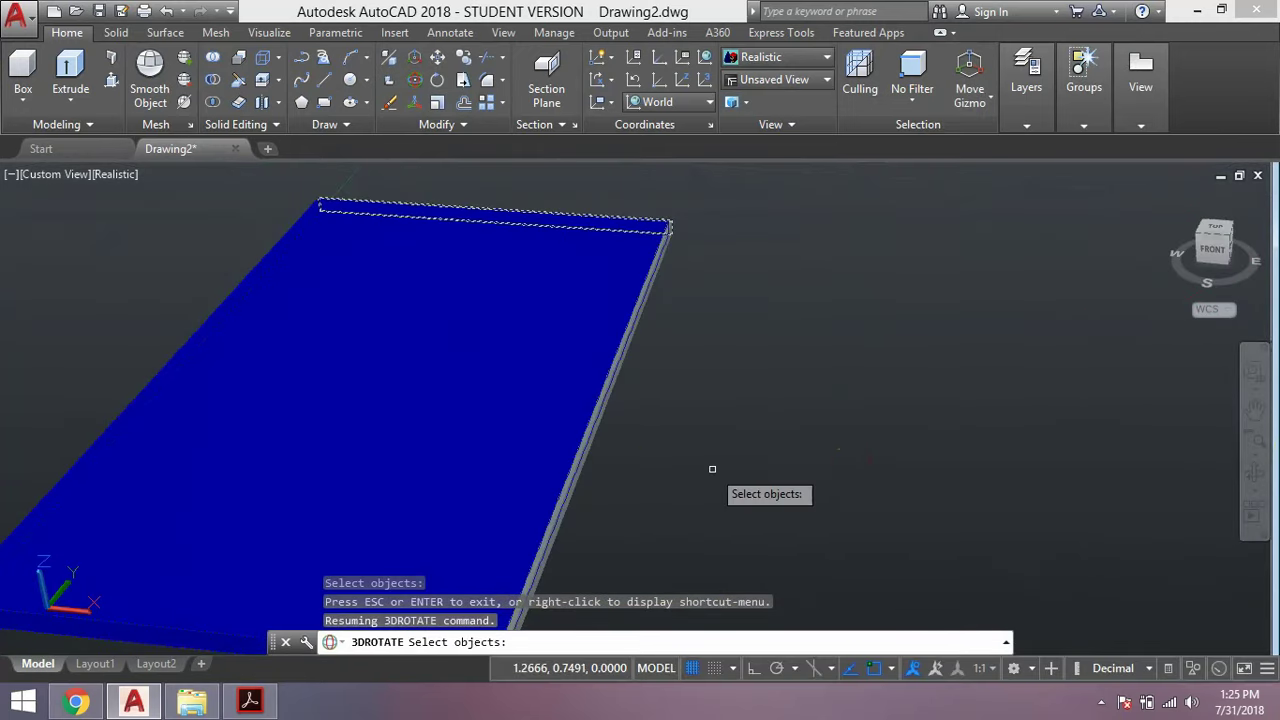
{"action": "left_click", "coordinate": [575, 470]}
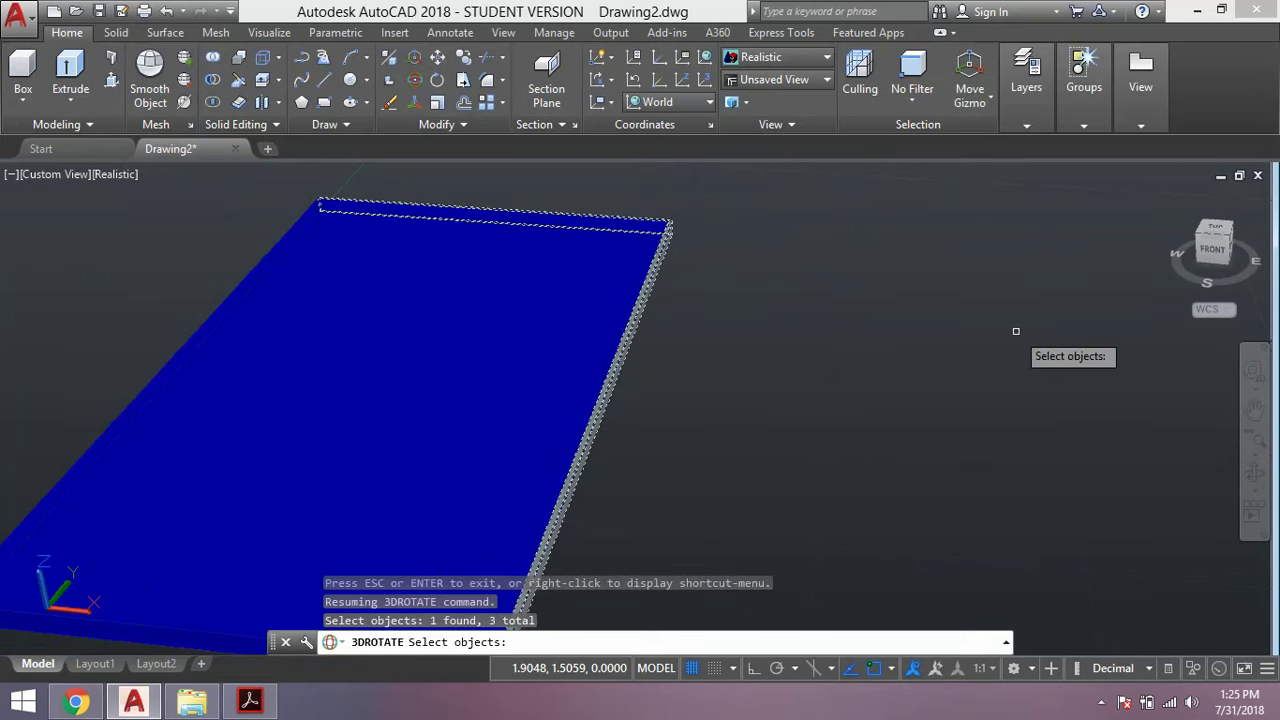
{"action": "key", "text": "Return"}
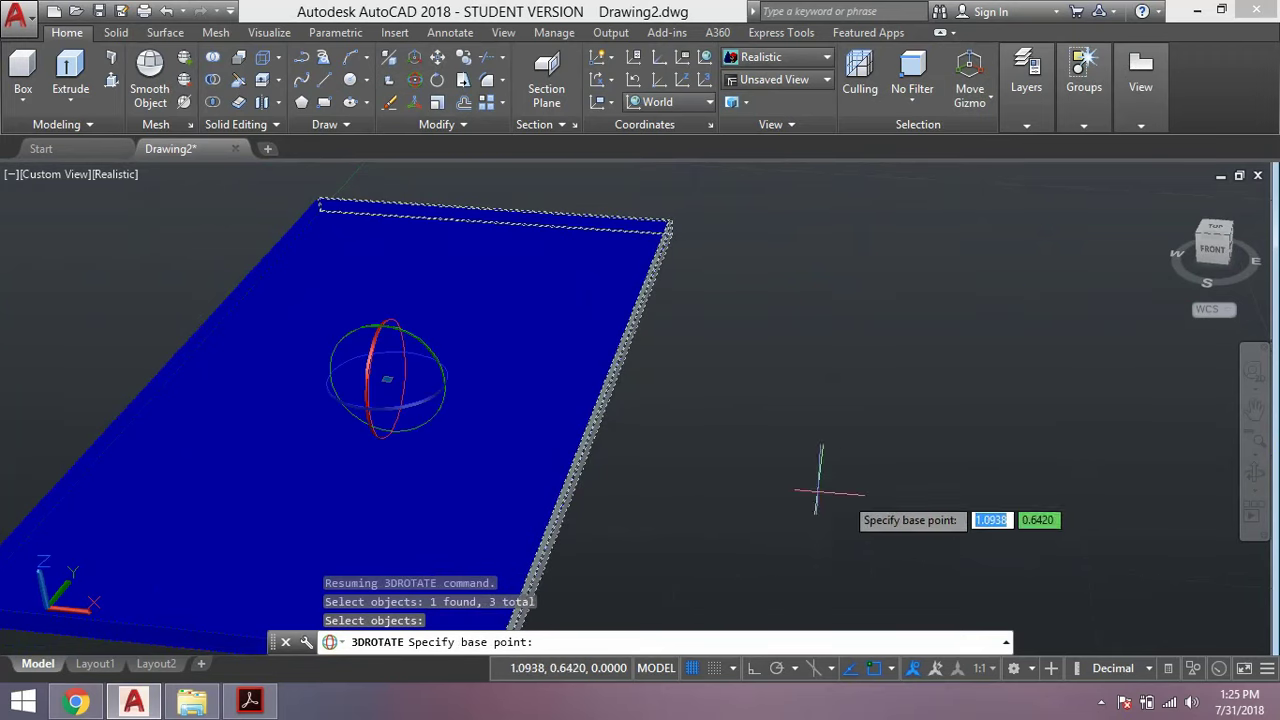
Rotate the selection 30 degrees about the slab's corner edge
{"action": "left_click", "coordinate": [1254, 478]}
{"action": "mouse_move", "coordinate": [708, 491]}
{"action": "left_mouse_down"}
{"action": "mouse_move", "coordinate": [883, 469]}
{"action": "mouse_move", "coordinate": [829, 489]}
{"action": "left_mouse_up"}
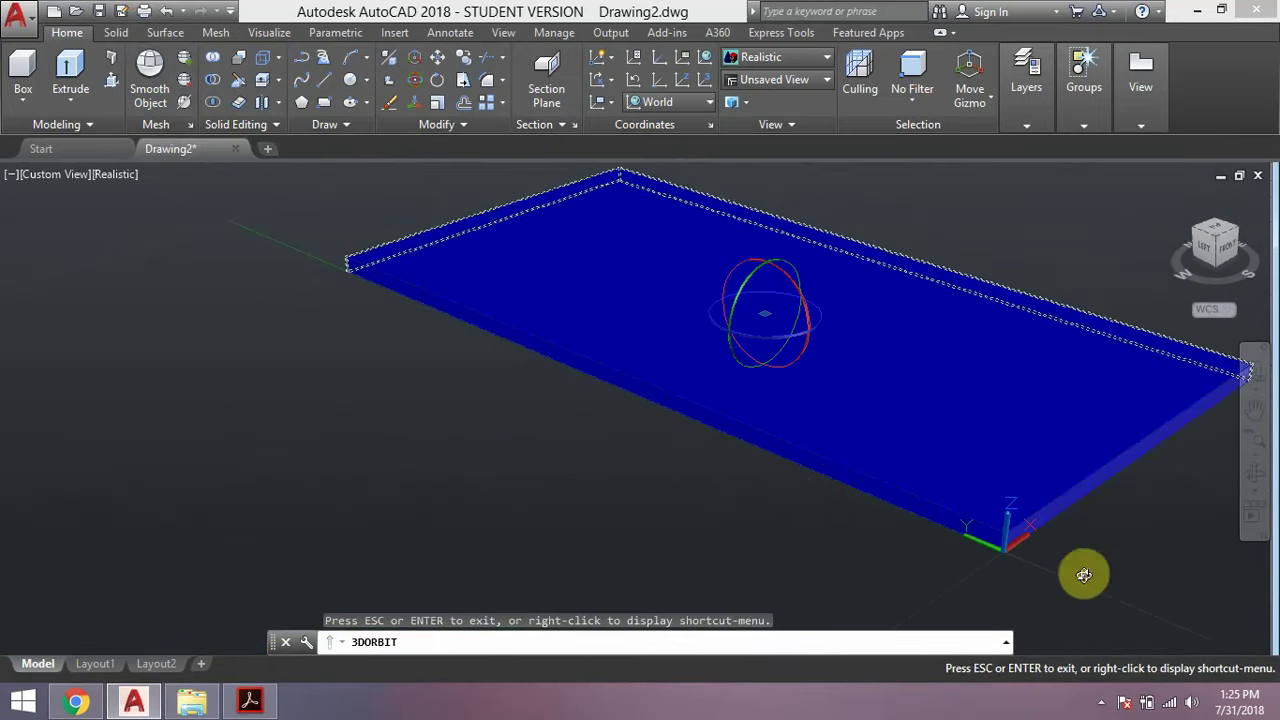
{"action": "key", "text": "Escape"}
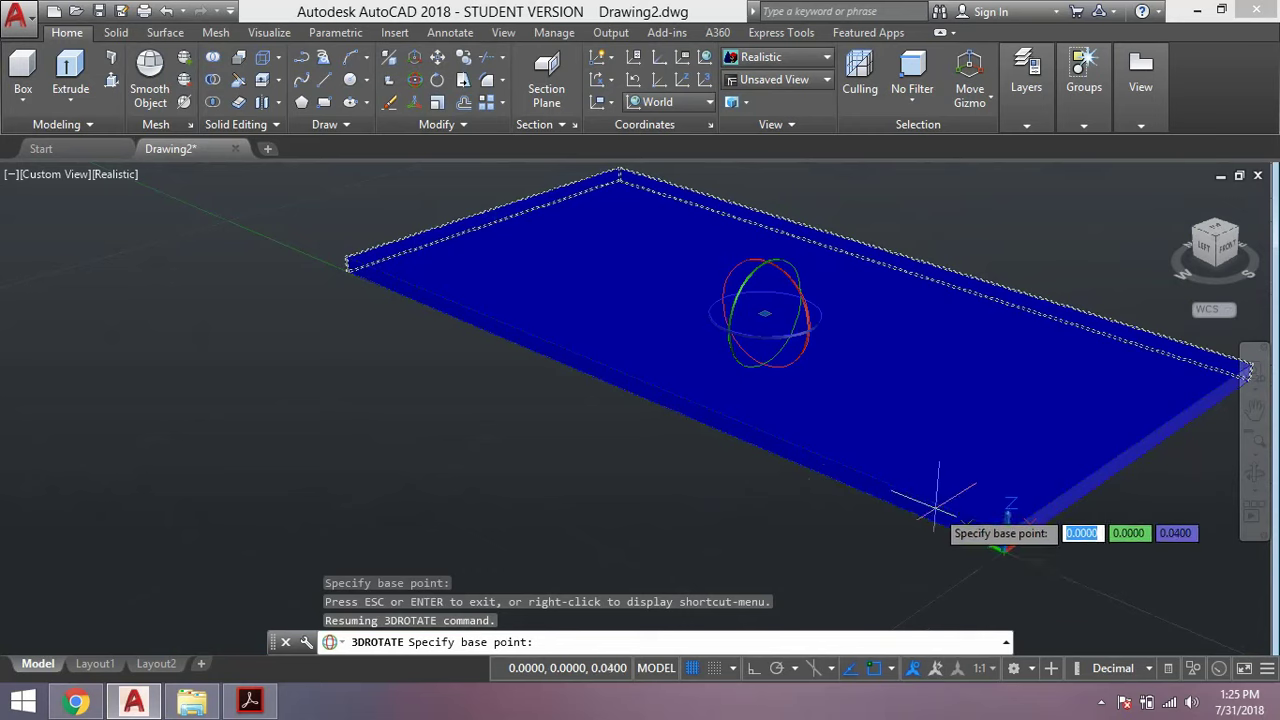
{"action": "left_click", "coordinate": [1003, 549]}
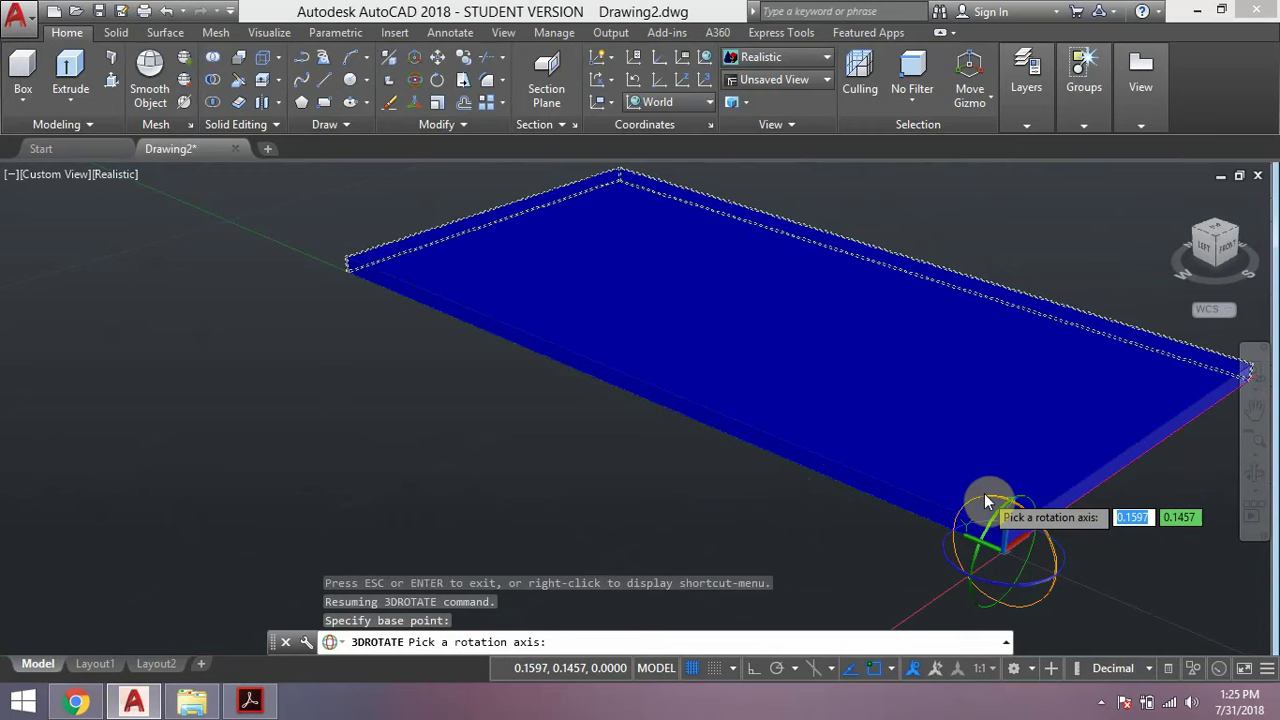
{"action": "left_click", "coordinate": [984, 497]}
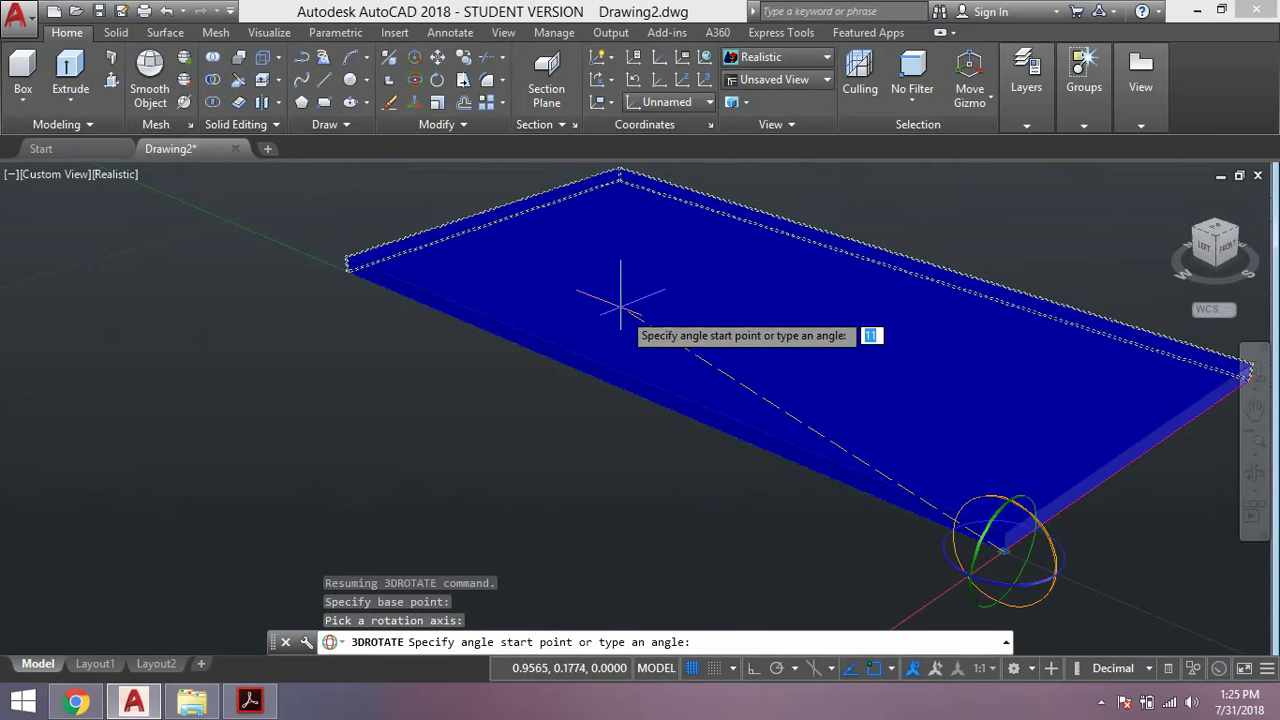
{"action": "type", "text": "30"}
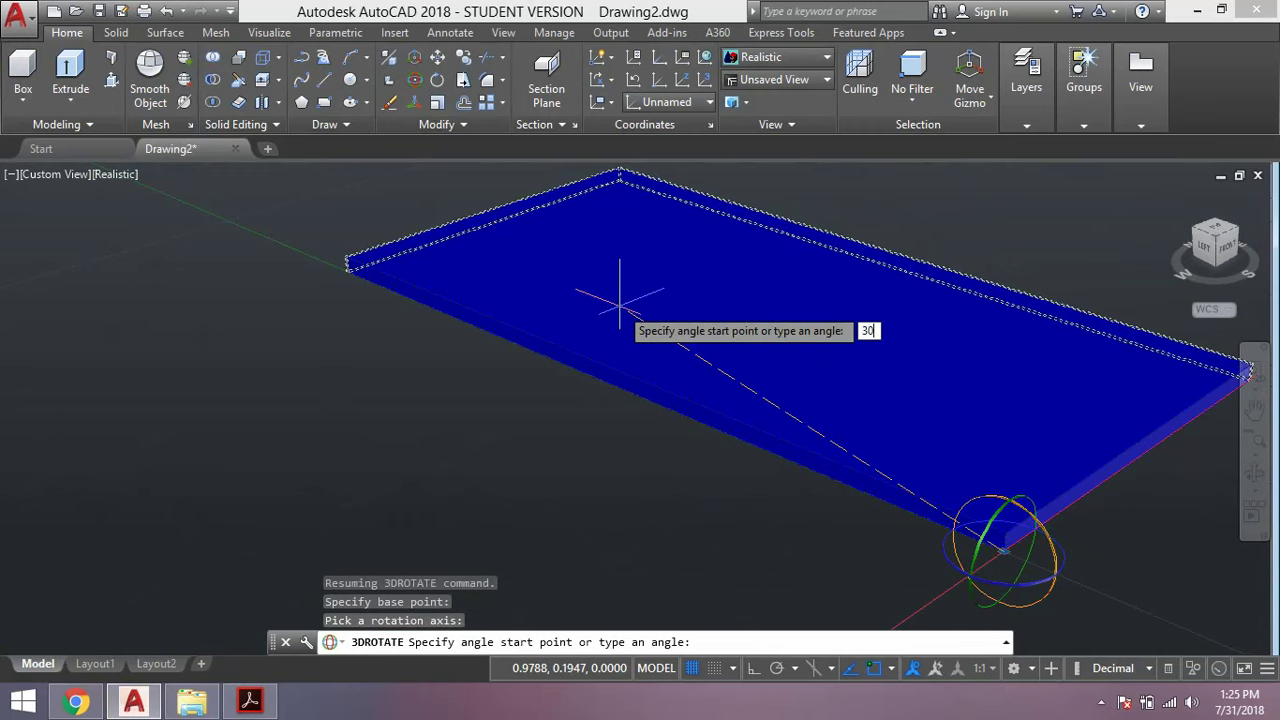
{"action": "key", "text": "Return"}
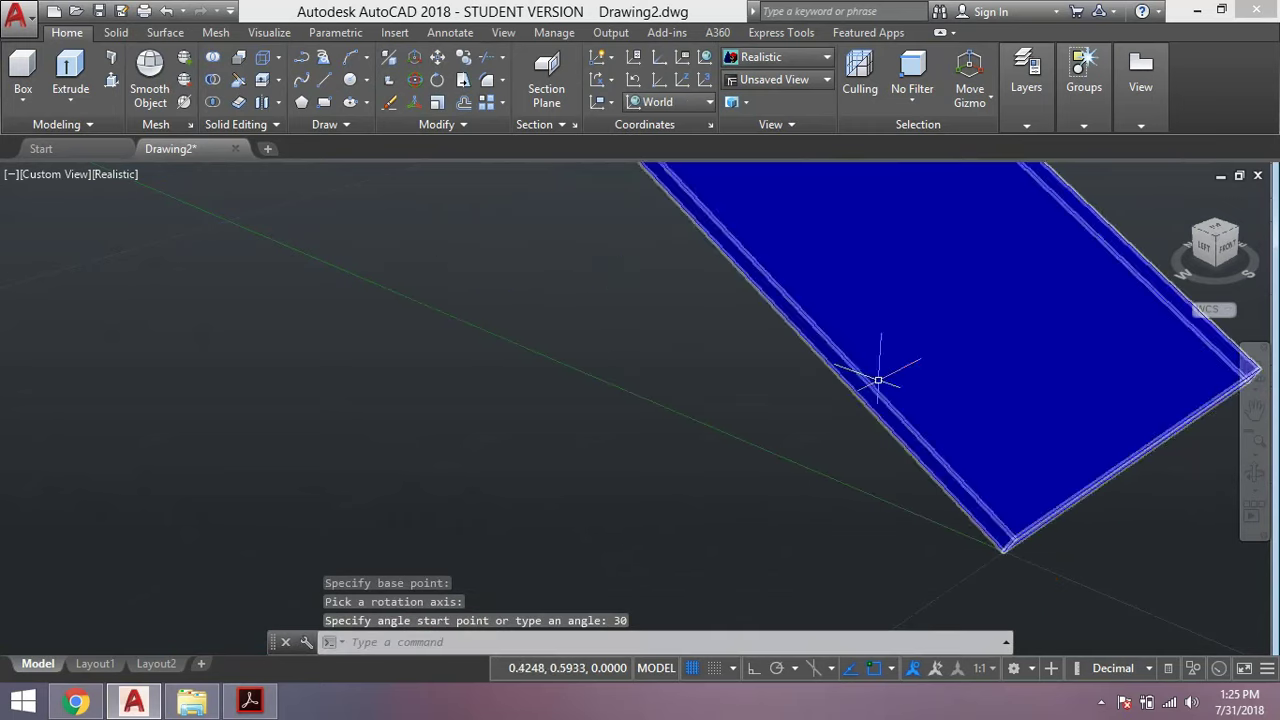
Zoom to extents and orbit to face the tilted panel from the front
{"action": "left_click", "coordinate": [1266, 480]}
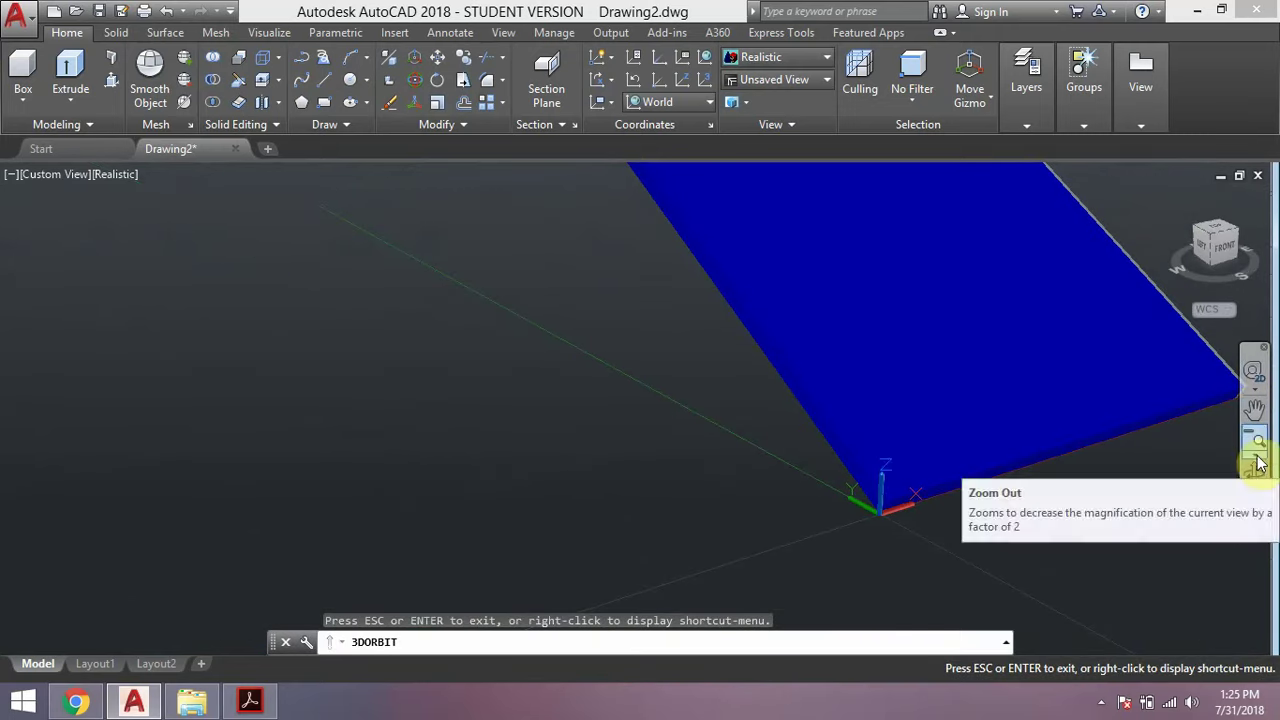
{"action": "left_click", "coordinate": [1257, 458]}
{"action": "left_click", "coordinate": [1185, 240]}
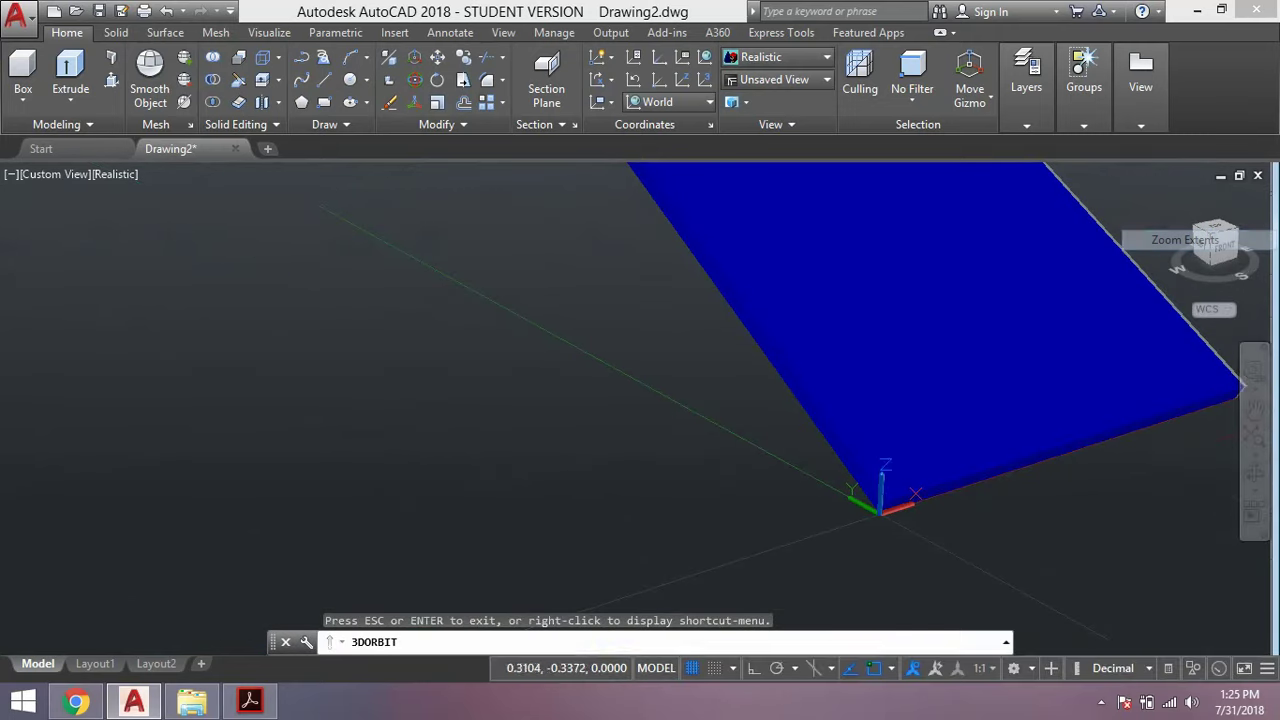
{"action": "left_click", "coordinate": [1253, 497]}
{"action": "mouse_move", "coordinate": [720, 451]}
{"action": "left_mouse_down"}
{"action": "mouse_move", "coordinate": [878, 422]}
{"action": "mouse_move", "coordinate": [763, 446]}
{"action": "mouse_move", "coordinate": [654, 429]}
{"action": "left_mouse_up"}
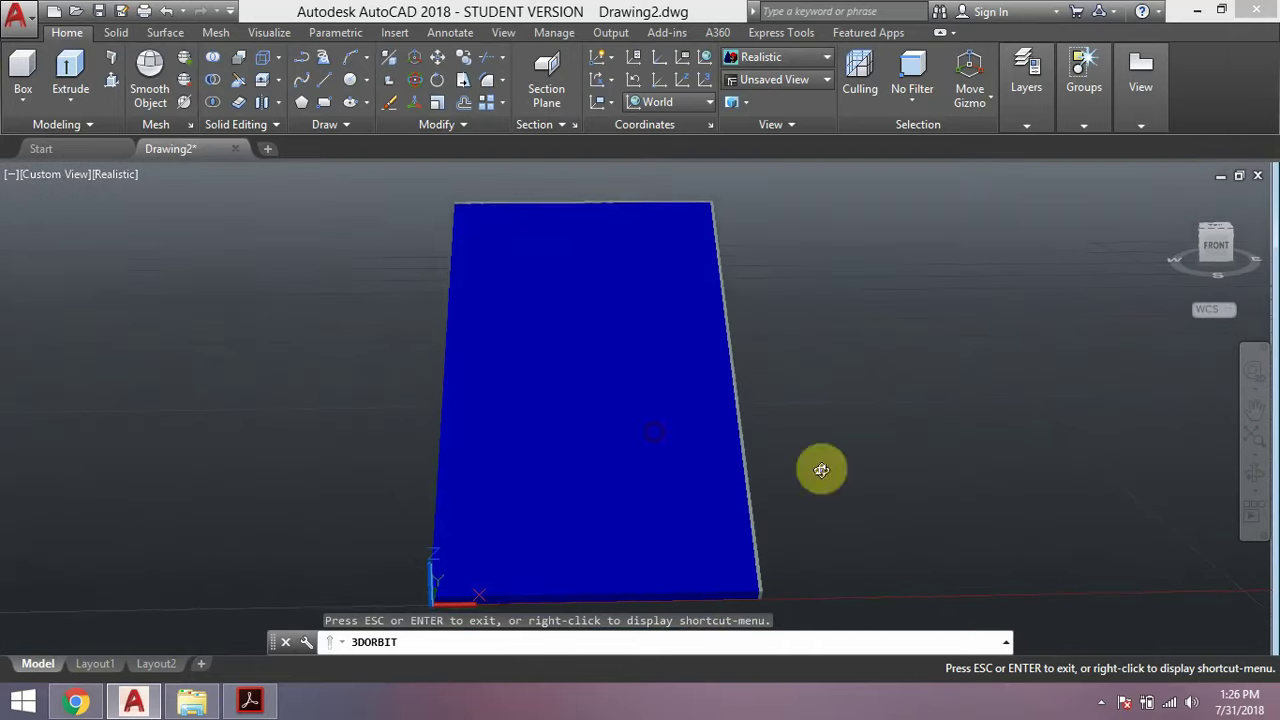
{"action": "key", "text": "Escape"}
Select and copy all three panel pieces, then start pasting a duplicate
{"action": "key", "text": "ctrl+a"}
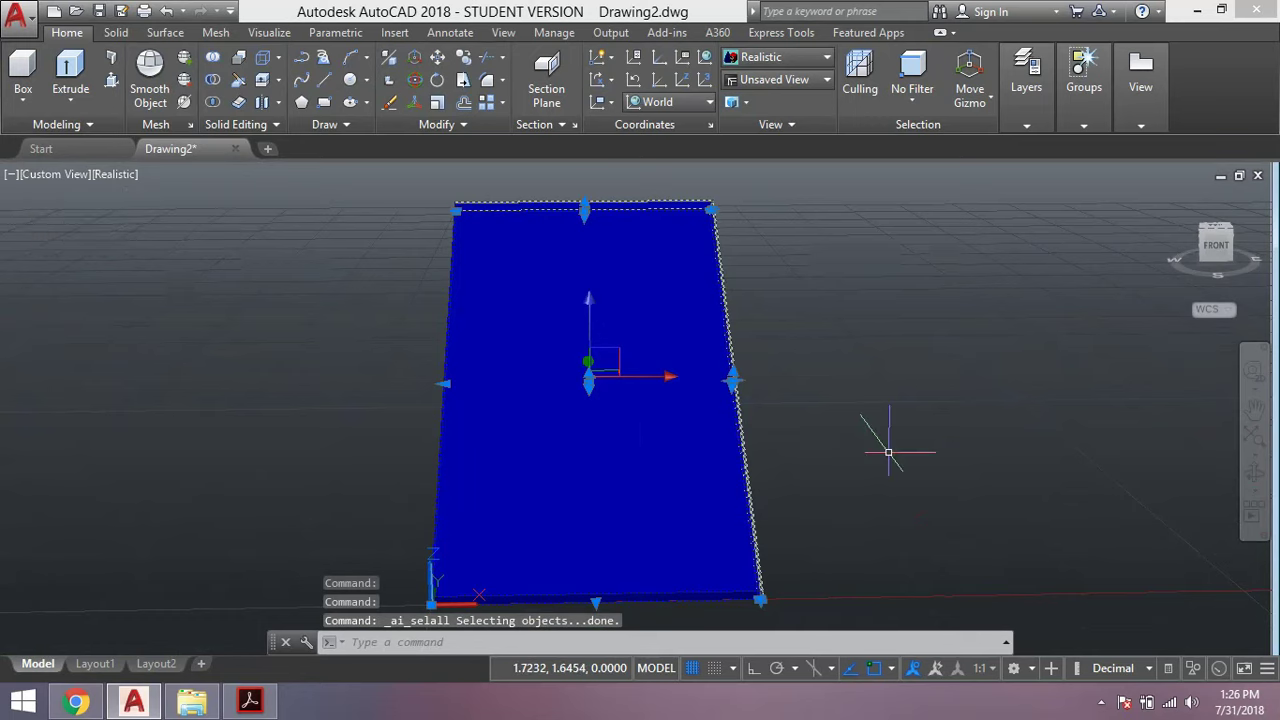
{"action": "key", "text": "ctrl+c"}
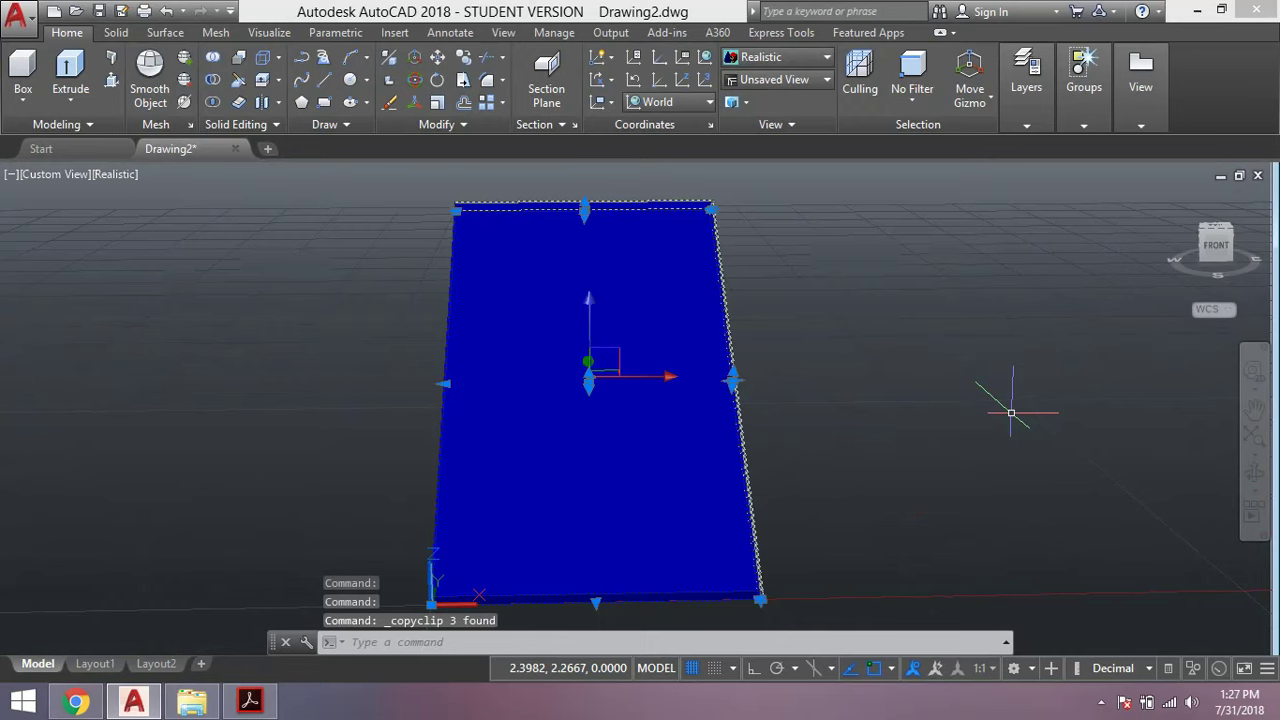
{"action": "key", "text": "ctrl+v"}
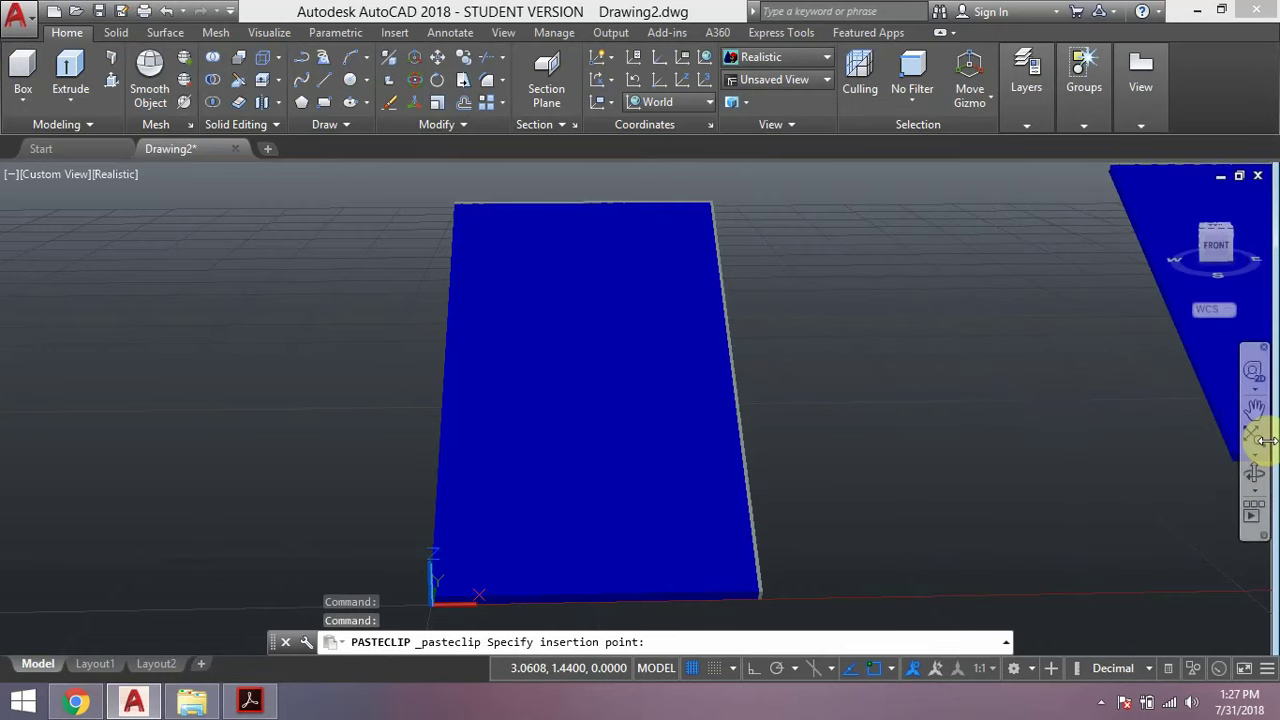
Zoom and pan to the panel's corner and insert the pasted copy at its endpoint
{"action": "left_click", "coordinate": [1265, 440]}
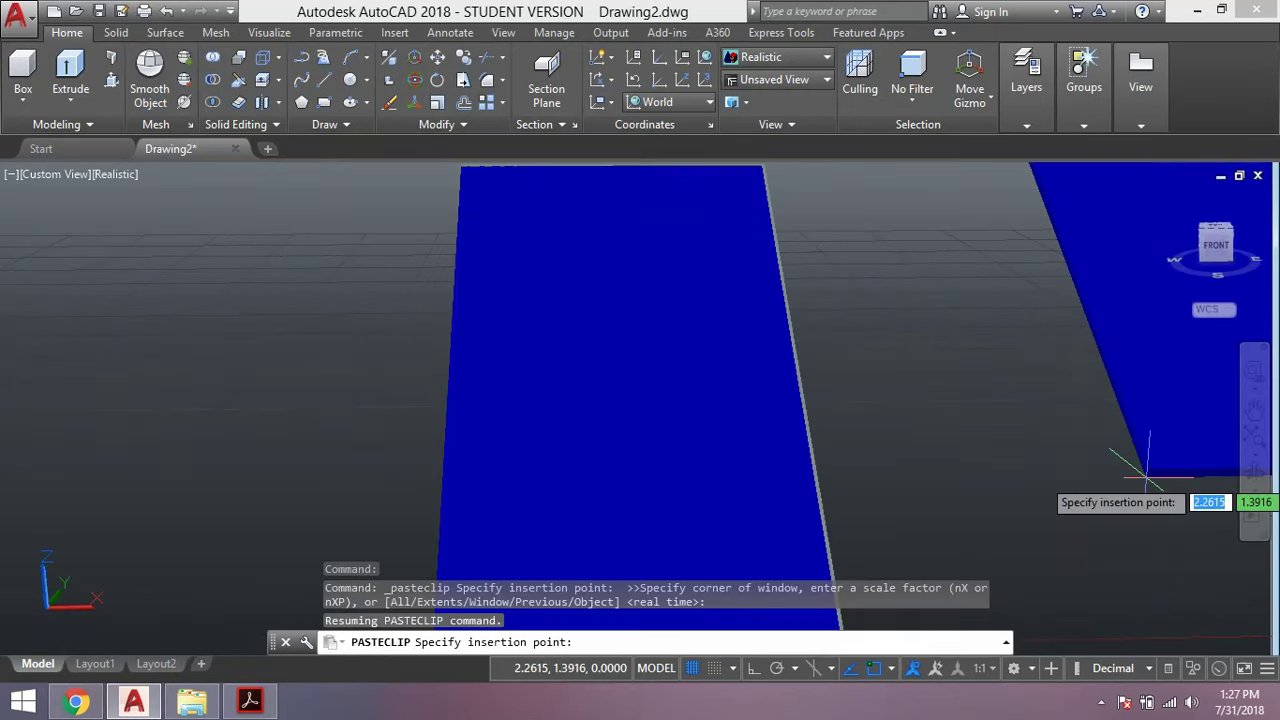
{"action": "left_click", "coordinate": [1256, 440]}
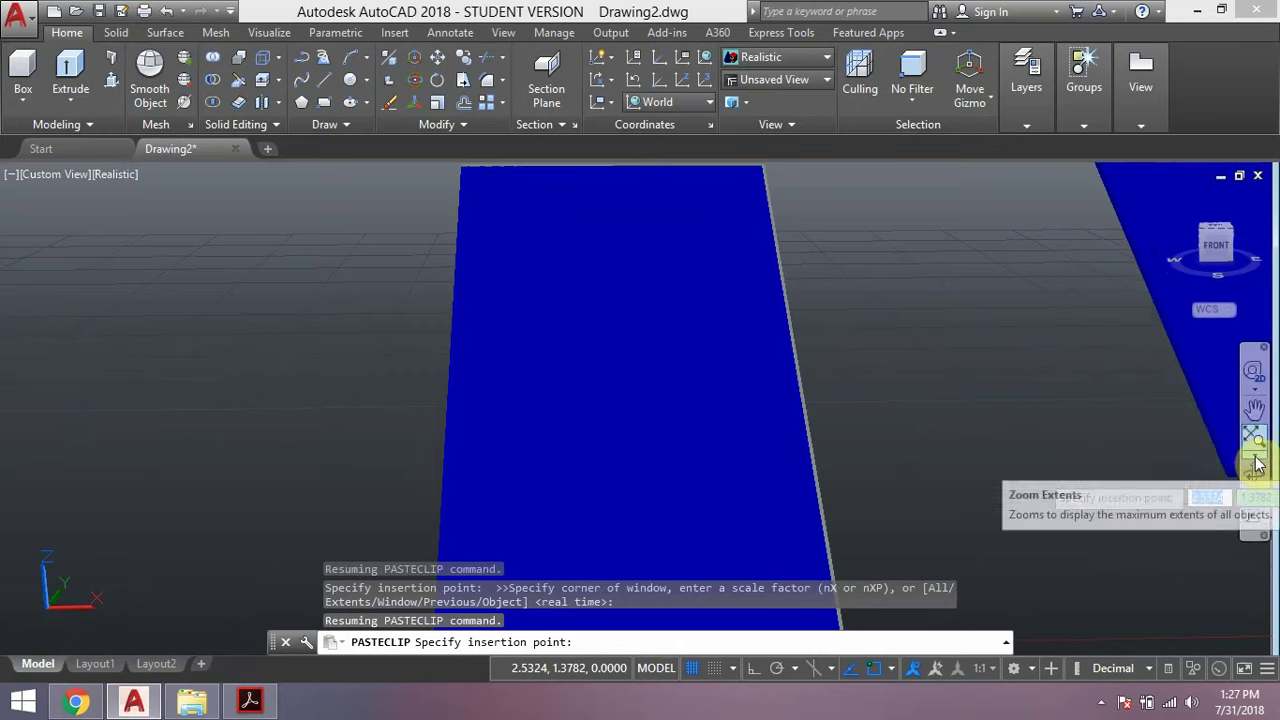
{"action": "left_click", "coordinate": [1257, 463]}
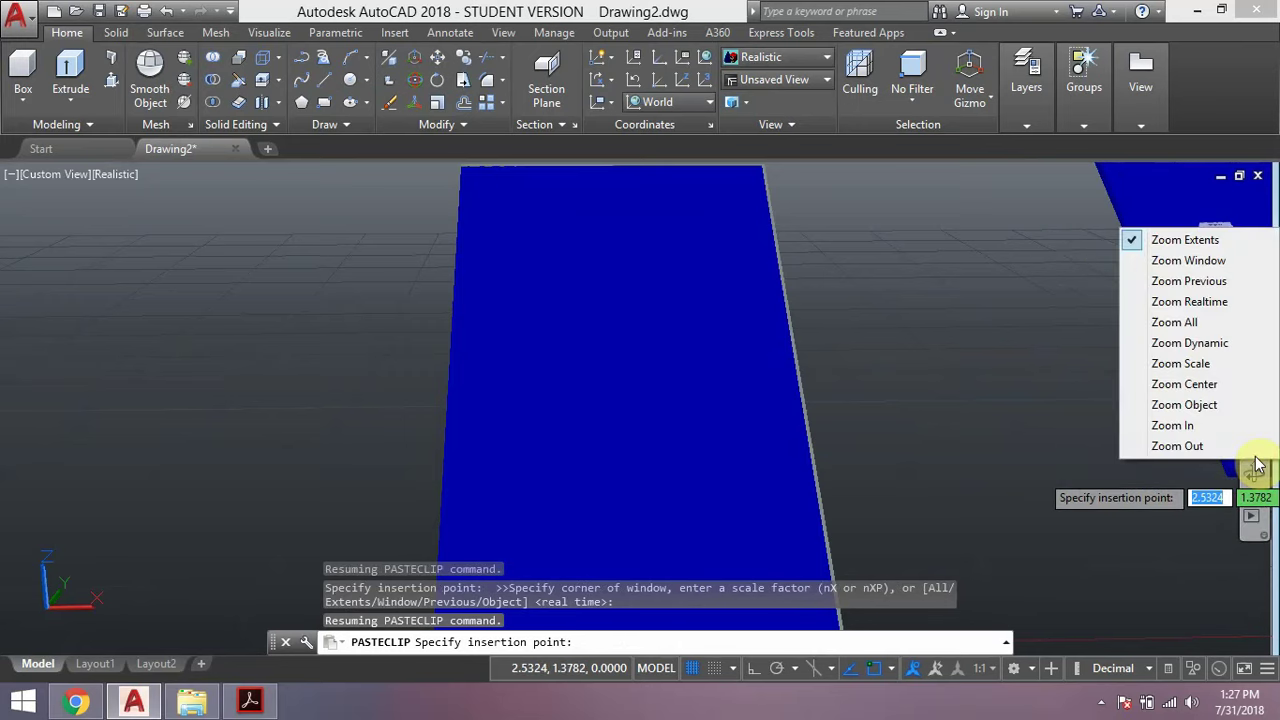
{"action": "left_click", "coordinate": [1173, 425]}
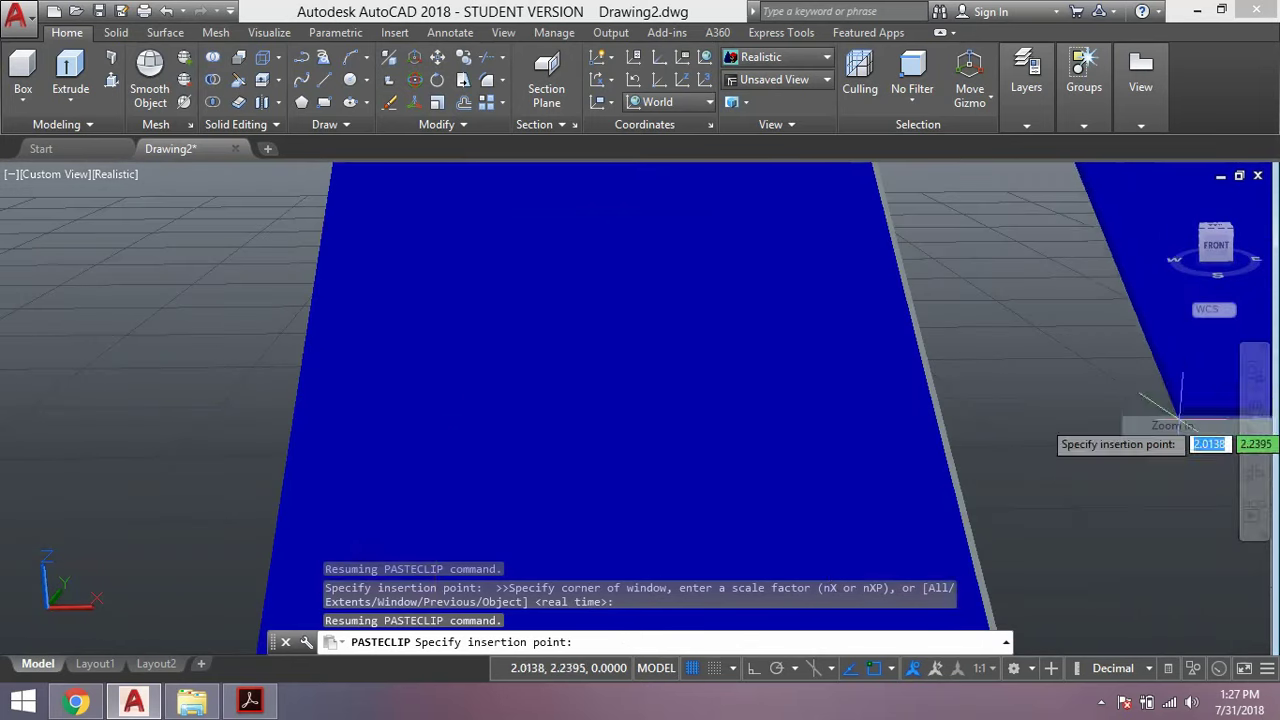
{"action": "left_click", "coordinate": [1257, 447]}
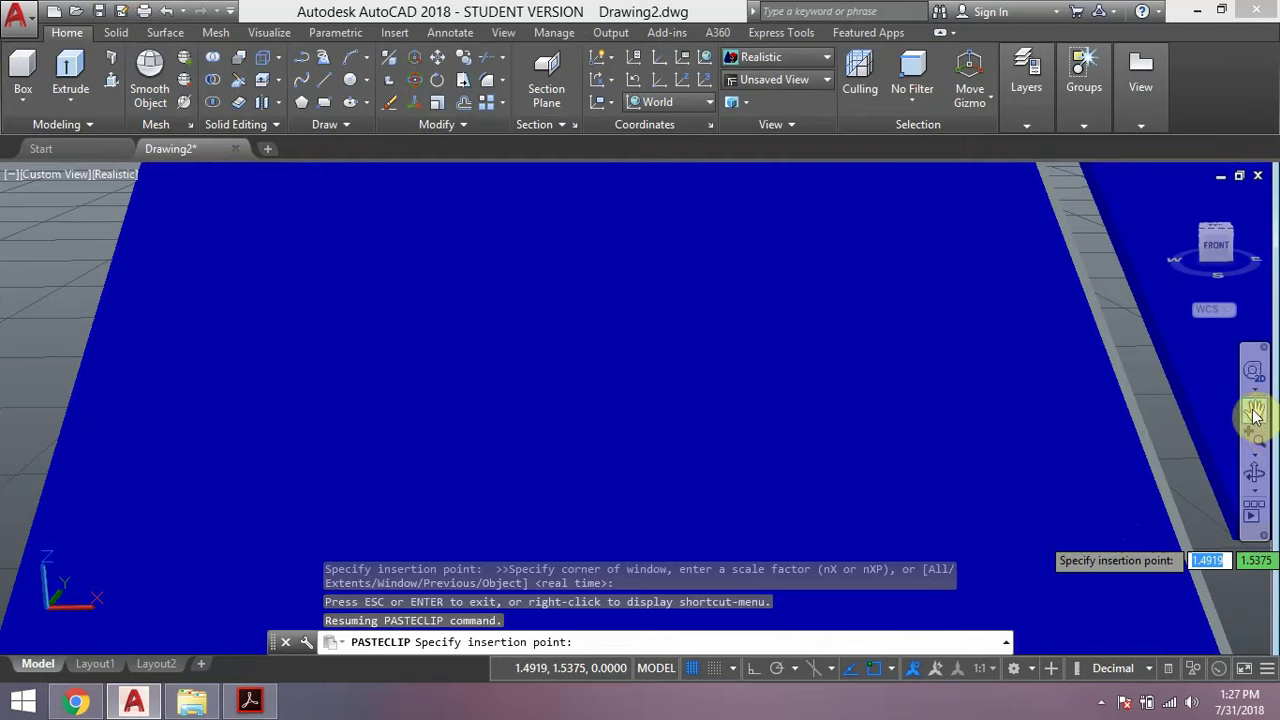
{"action": "left_click", "coordinate": [1257, 413]}
{"action": "mouse_move", "coordinate": [949, 517]}
{"action": "left_mouse_down"}
{"action": "mouse_move", "coordinate": [771, 406]}
{"action": "mouse_move", "coordinate": [570, 140]}
{"action": "left_mouse_up"}
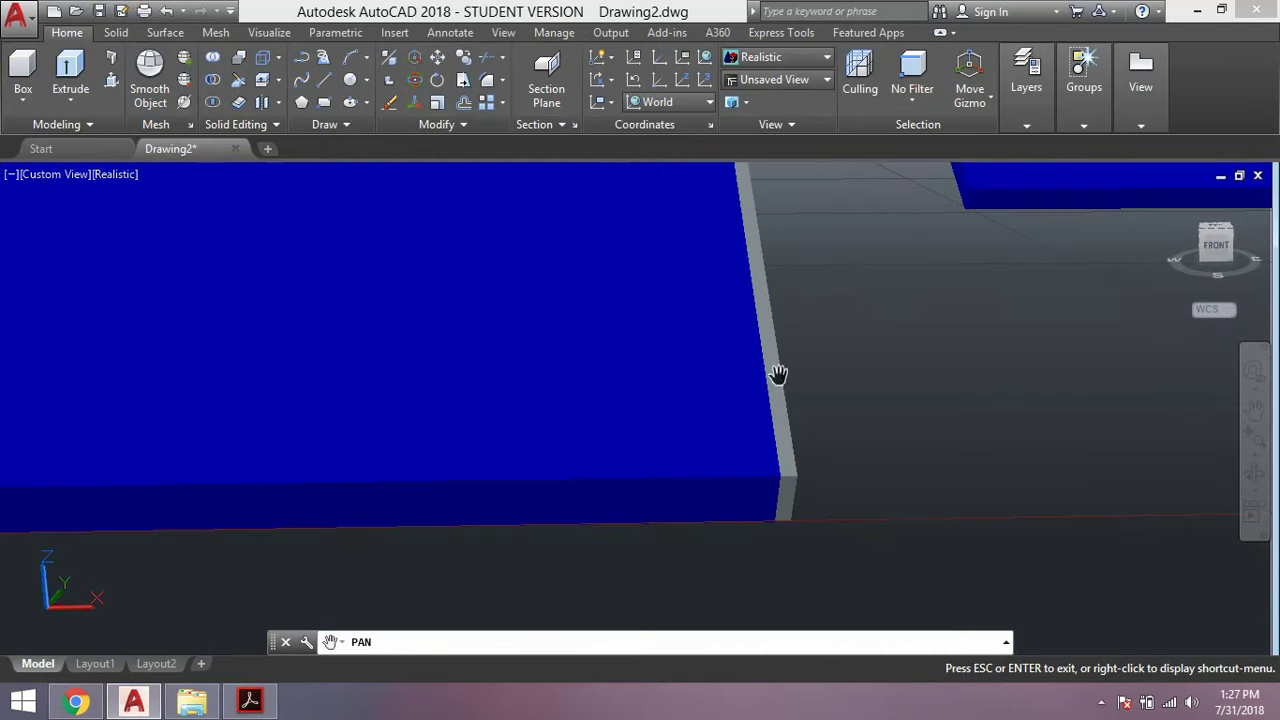
{"action": "key", "text": "Escape"}
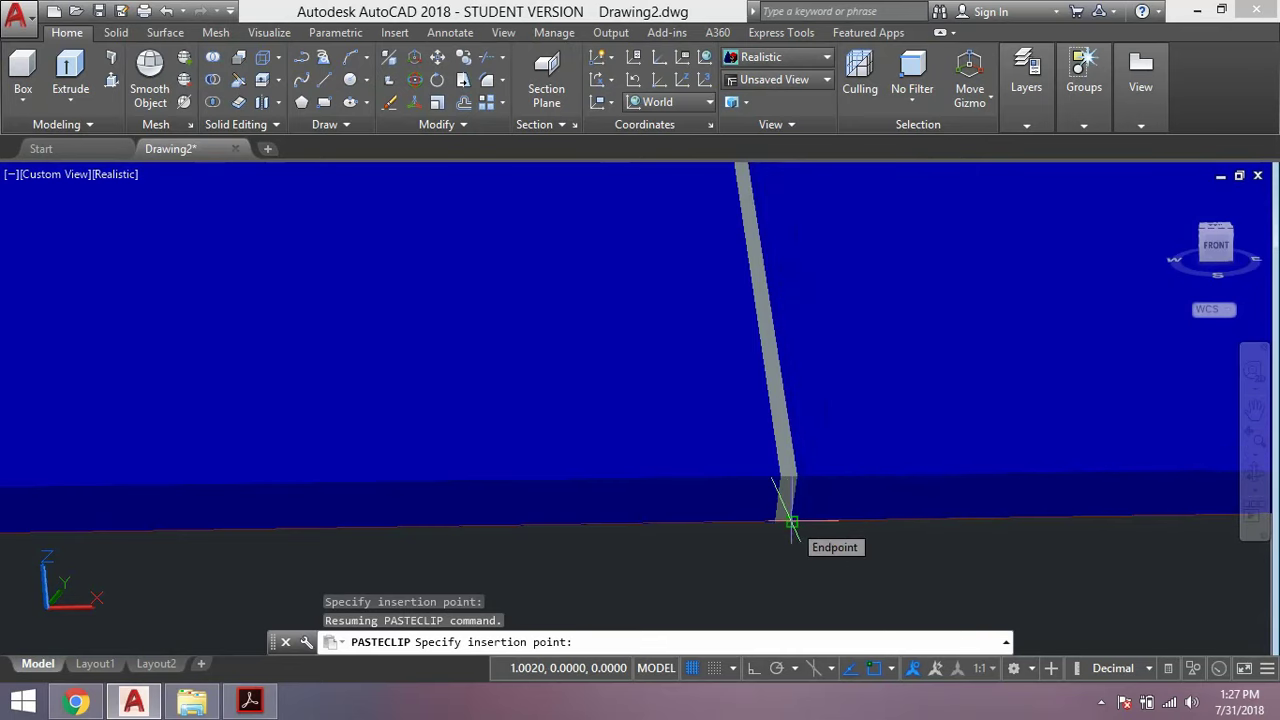
{"action": "left_click", "coordinate": [958, 522]}
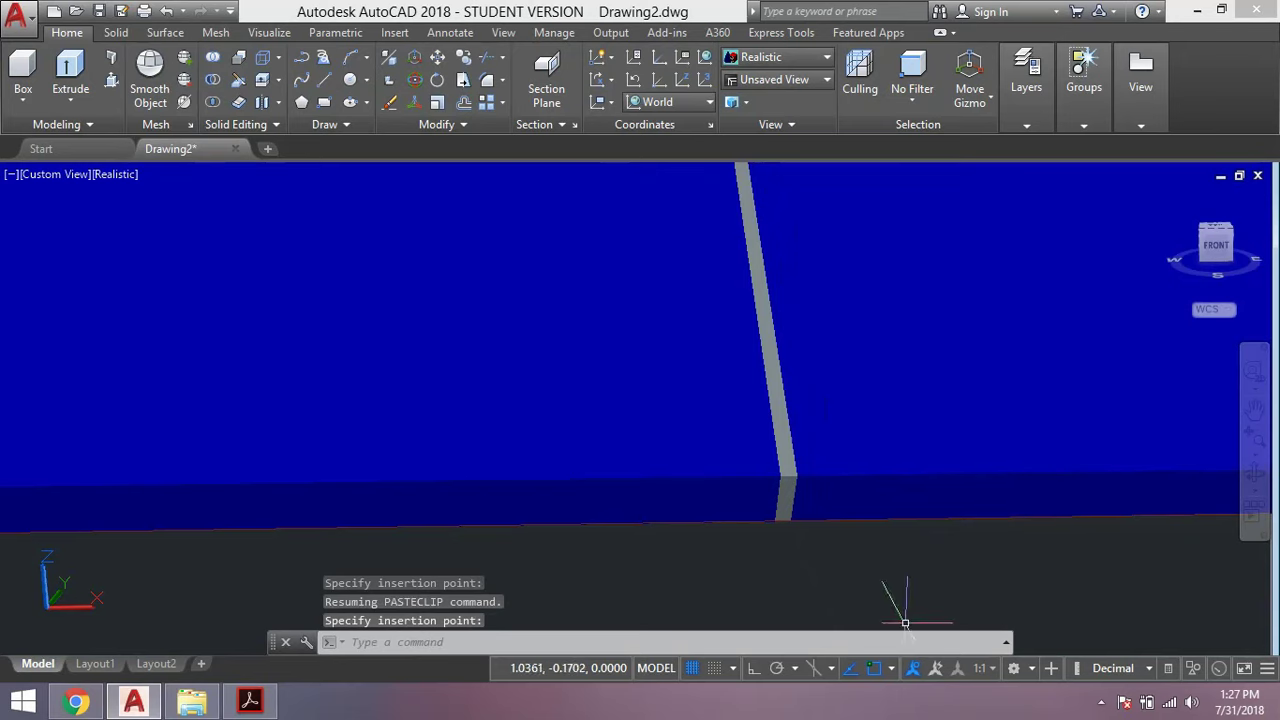
{"action": "left_click", "coordinate": [1259, 452]}
Zoom to extents and orbit to an oblique view from above
{"action": "left_click", "coordinate": [1193, 240]}
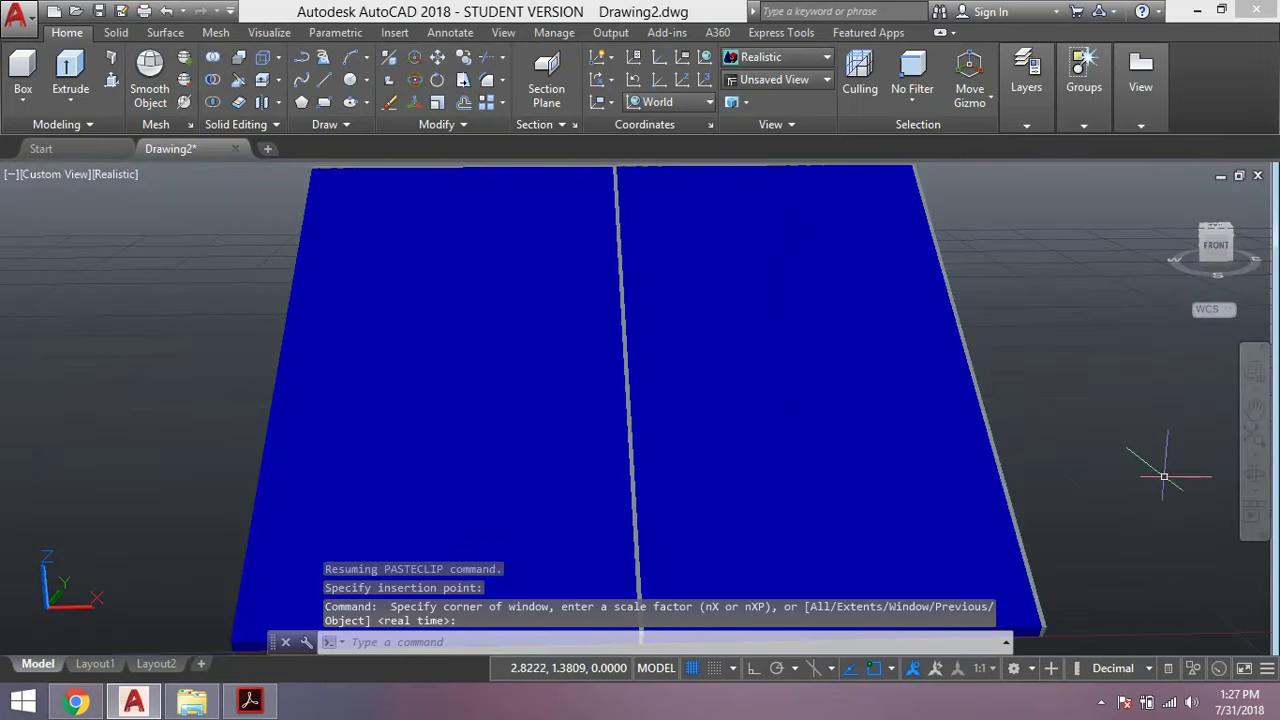
{"action": "left_click", "coordinate": [1254, 475]}
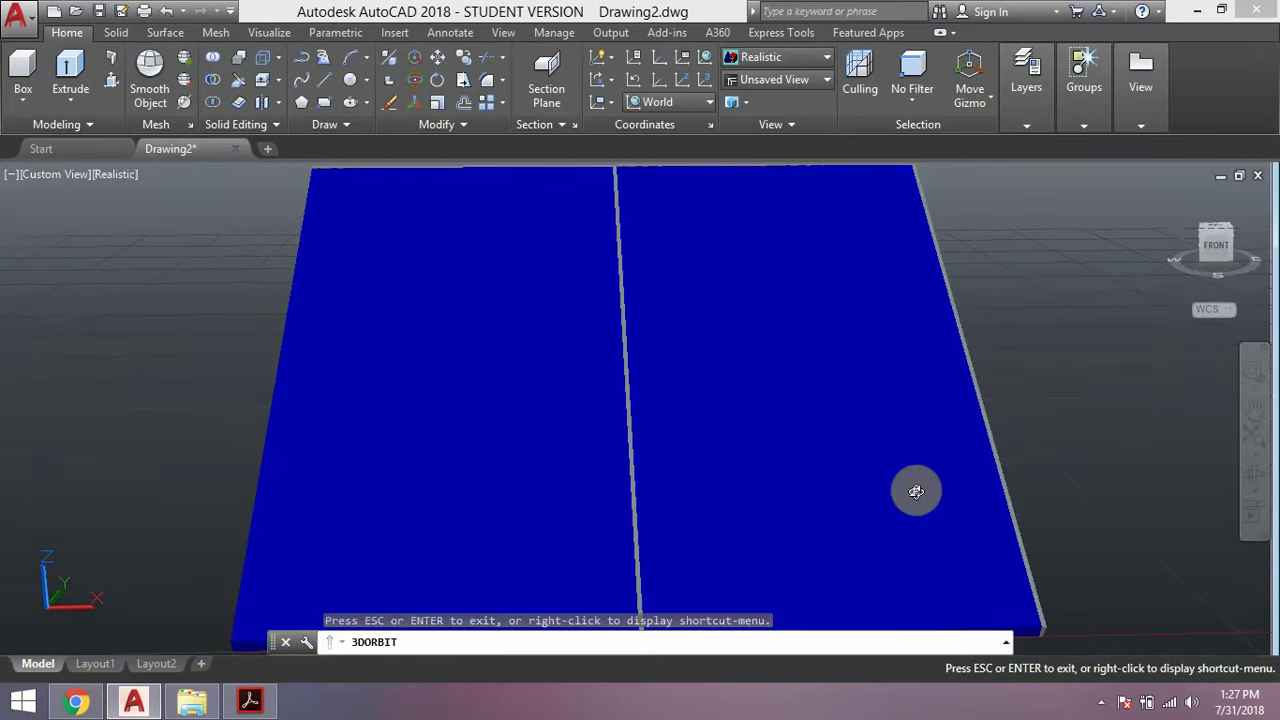
{"action": "mouse_move", "coordinate": [908, 486]}
{"action": "left_mouse_down"}
{"action": "mouse_move", "coordinate": [703, 486]}
{"action": "mouse_move", "coordinate": [801, 474]}
{"action": "mouse_move", "coordinate": [811, 457]}
{"action": "mouse_move", "coordinate": [809, 486]}
{"action": "mouse_move", "coordinate": [769, 521]}
{"action": "mouse_move", "coordinate": [666, 506]}
{"action": "mouse_move", "coordinate": [823, 389]}
{"action": "left_mouse_up"}
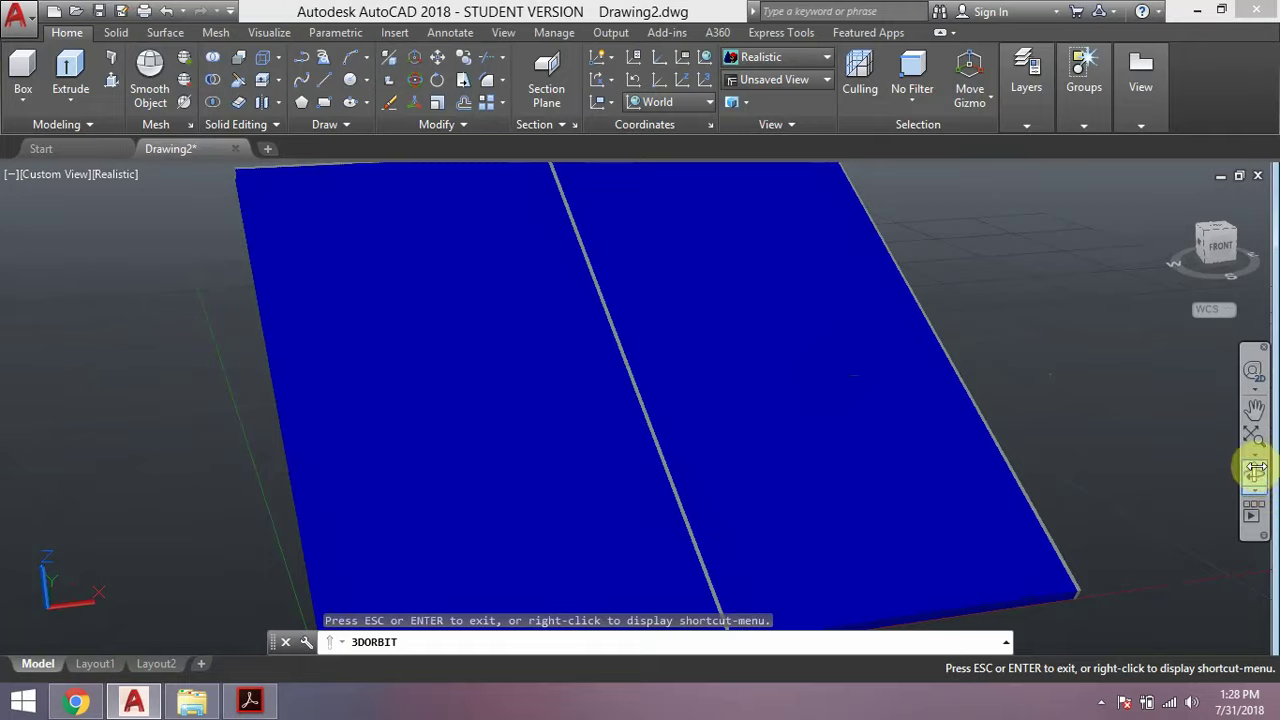
{"action": "mouse_move", "coordinate": [923, 386]}
{"action": "left_mouse_down"}
{"action": "mouse_move", "coordinate": [897, 374]}
{"action": "mouse_move", "coordinate": [897, 456]}
{"action": "mouse_move", "coordinate": [857, 343]}
{"action": "left_mouse_up"}
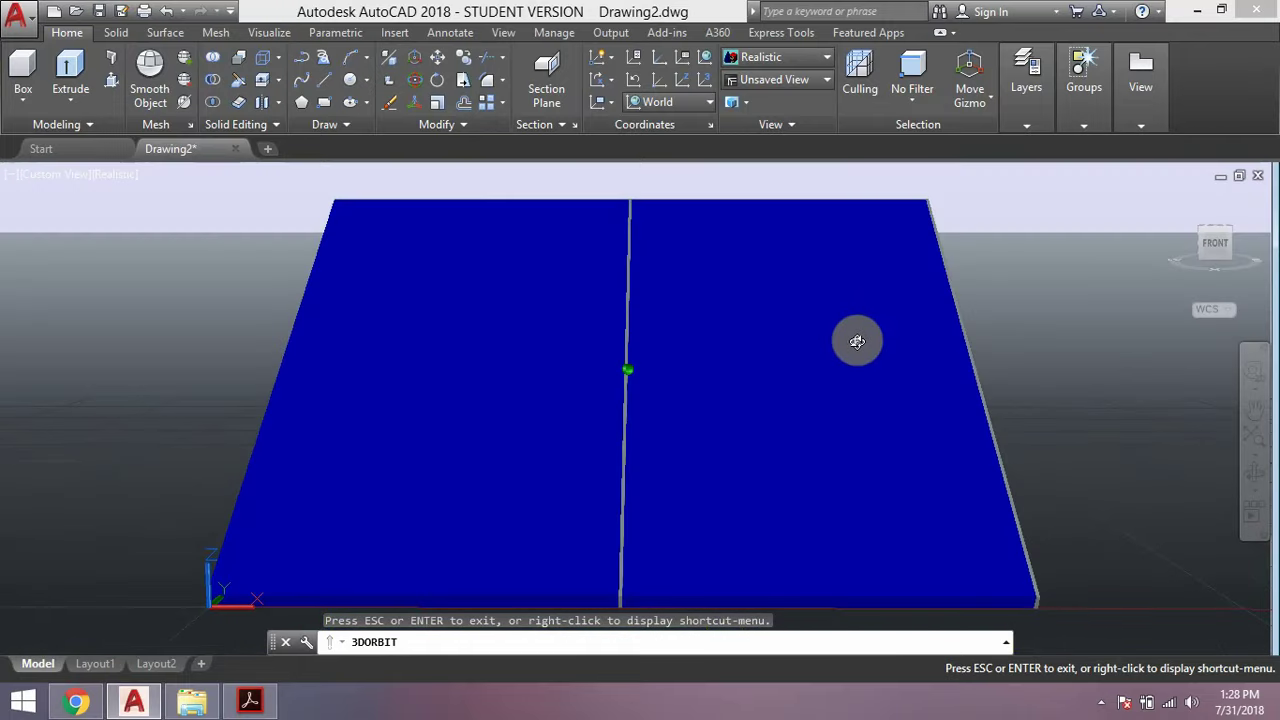
{"action": "key", "text": "Escape"}
Copy both blue panels and start pasting a duplicate pair
{"action": "key", "text": "ctrl+a"}
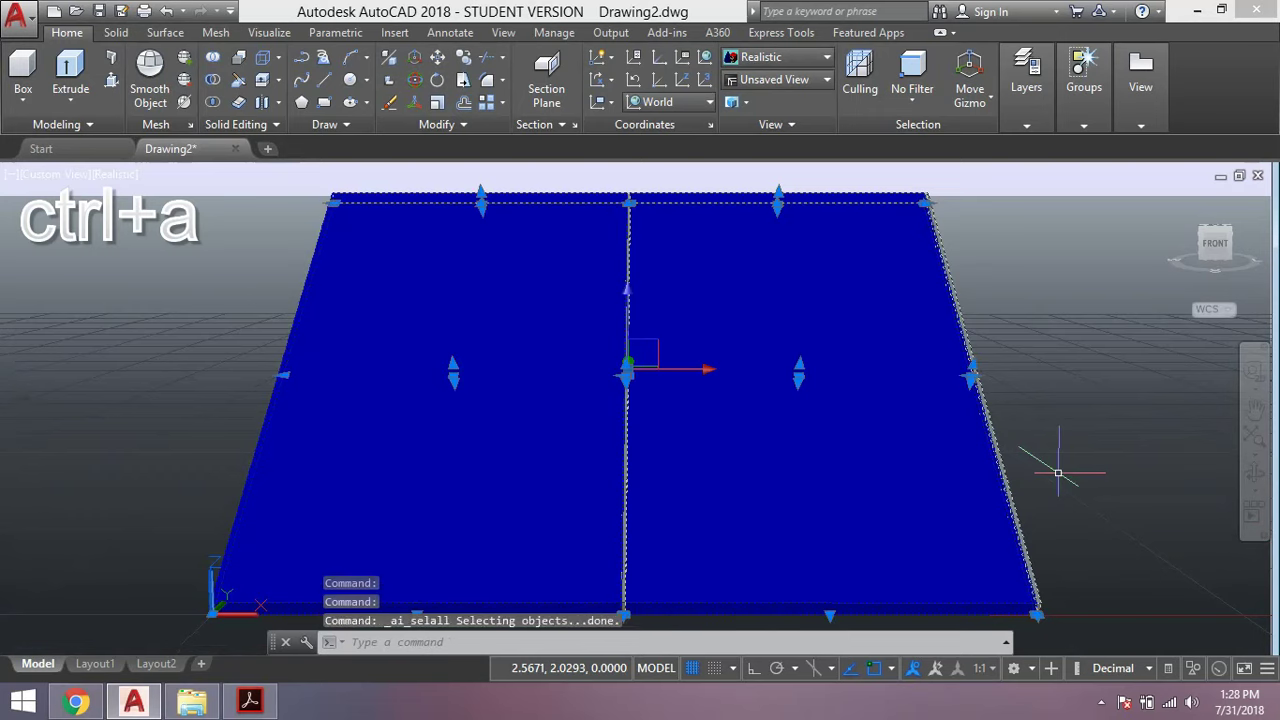
{"action": "key", "text": "ctrl+c"}
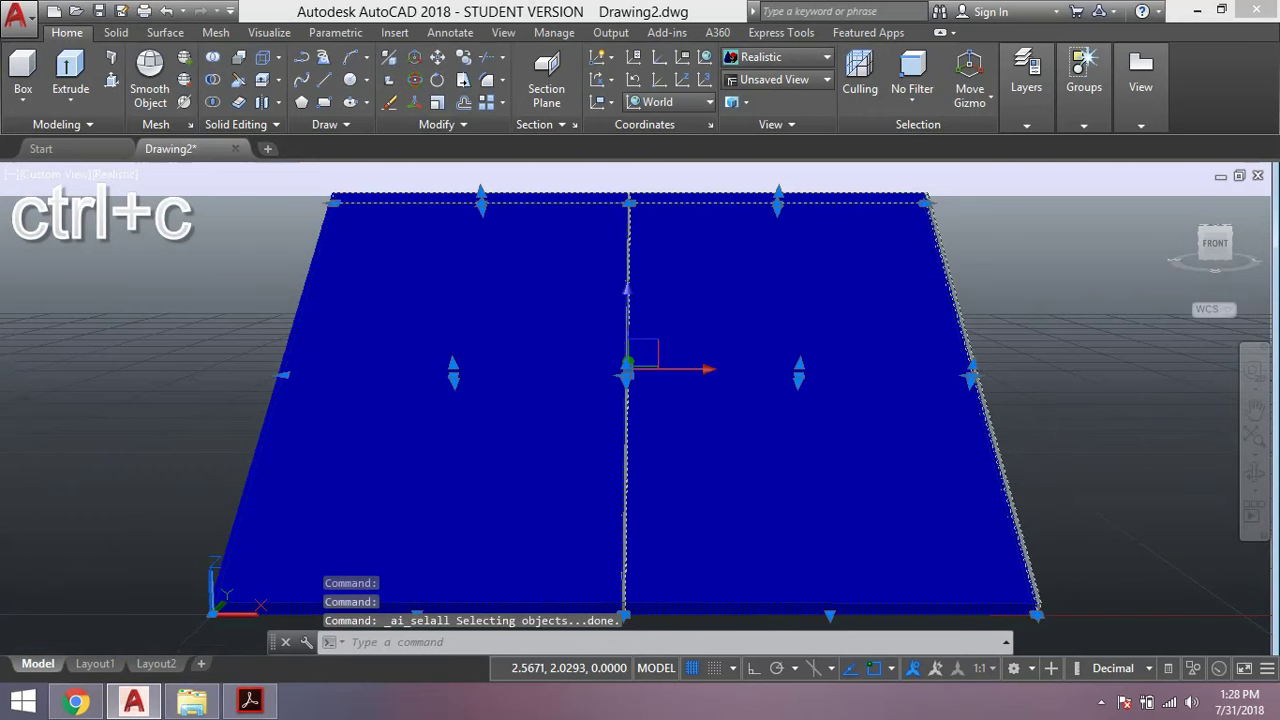
{"action": "key", "text": "ctrl+v"}
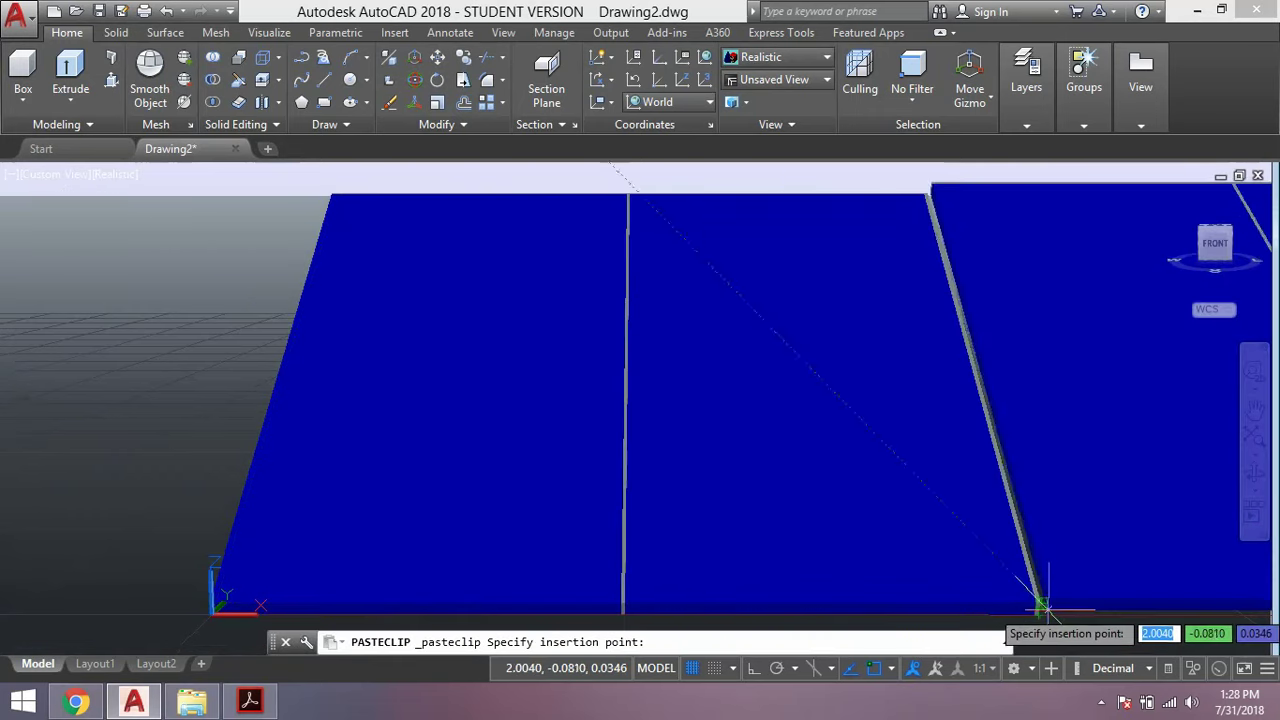
Zoom in and pan to bring the first pair's outer panel corner into view
{"action": "left_click", "coordinate": [1255, 462]}
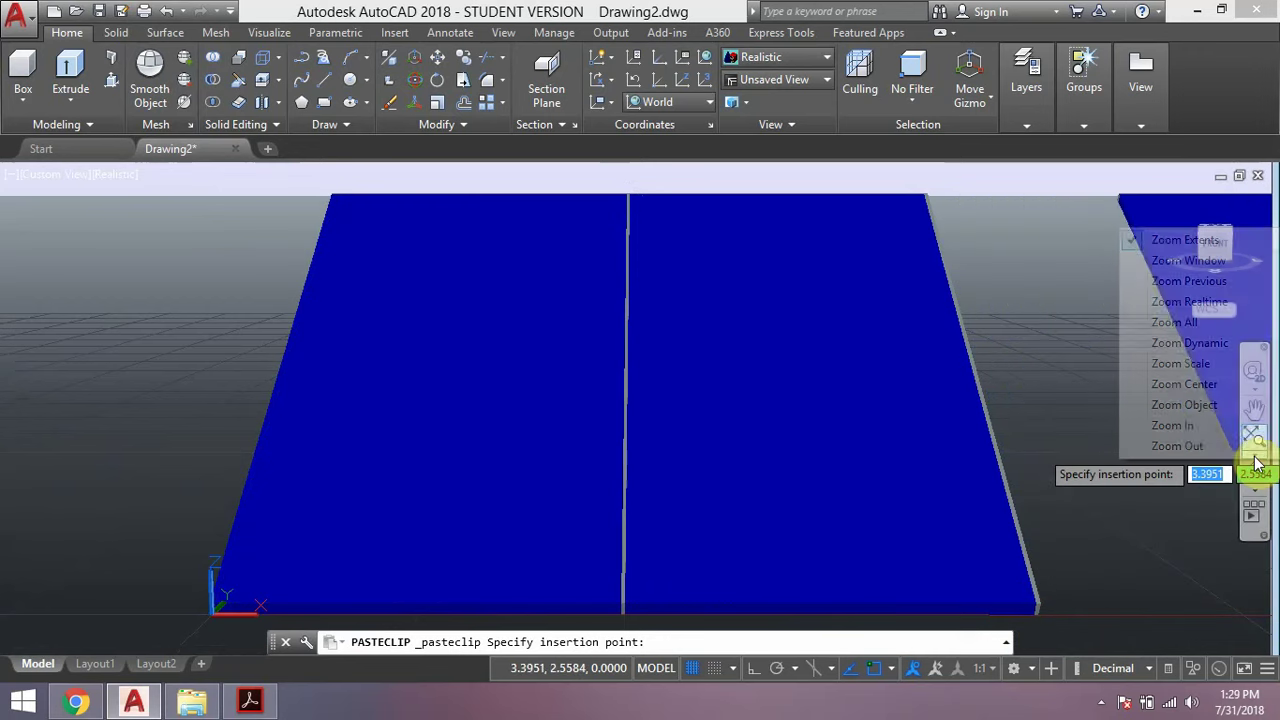
{"action": "left_click", "coordinate": [1180, 427]}
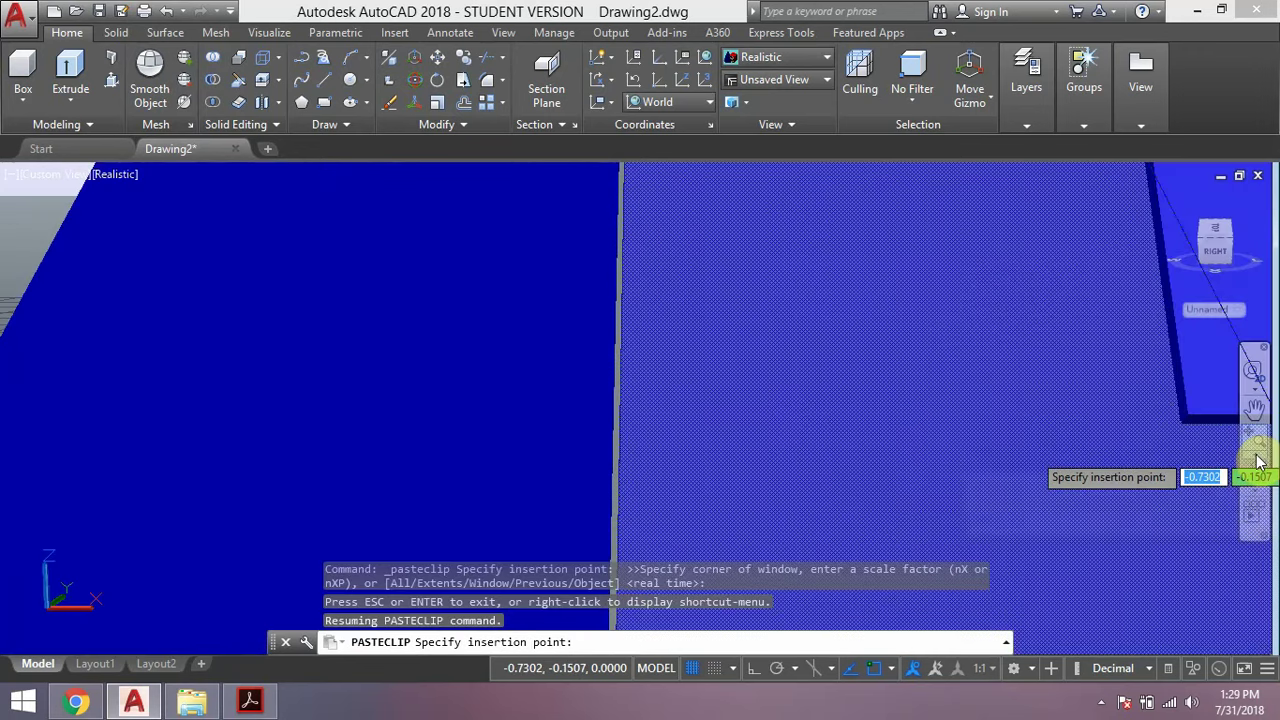
{"action": "left_click", "coordinate": [1256, 470]}
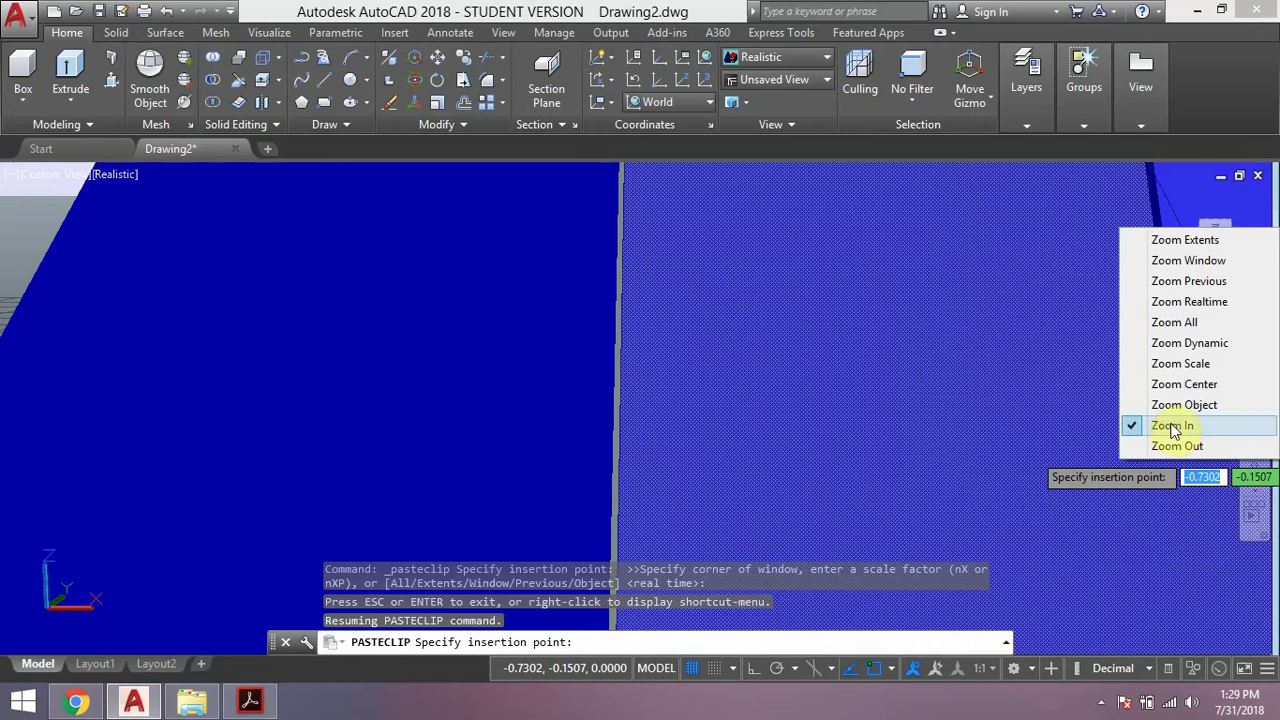
{"action": "left_click", "coordinate": [1173, 427]}
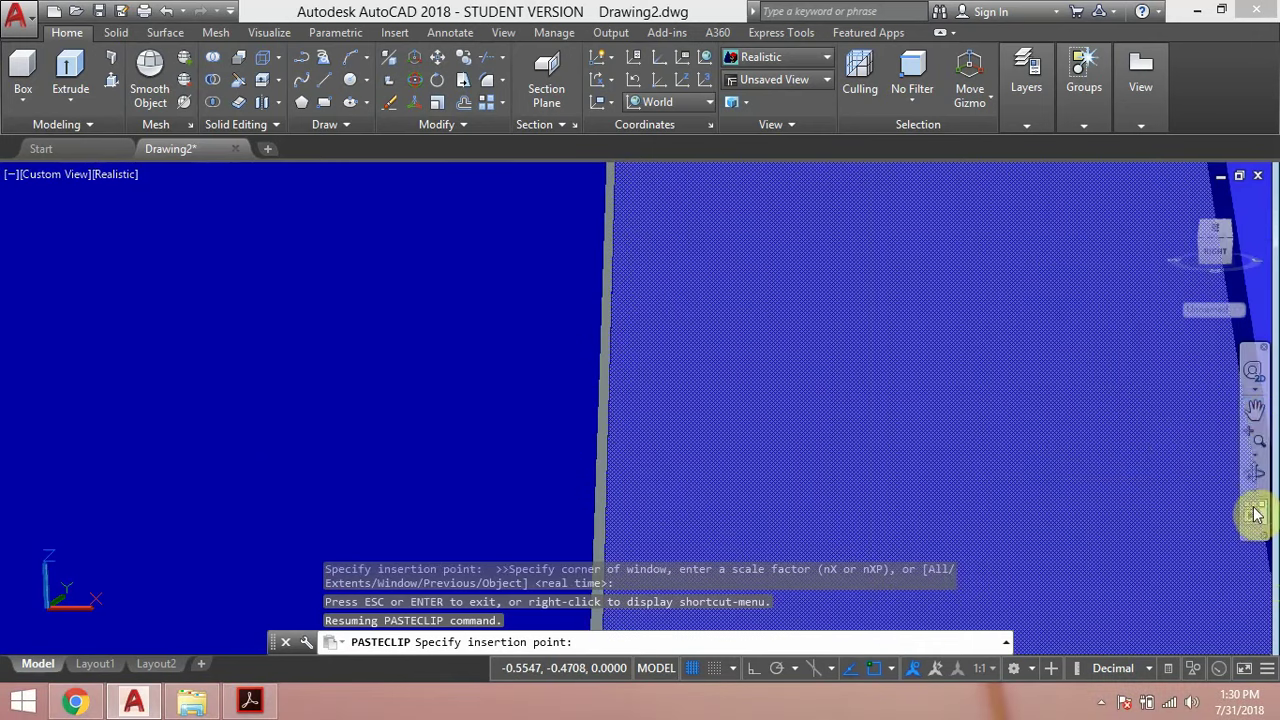
{"action": "left_click", "coordinate": [1254, 410]}
{"action": "mouse_move", "coordinate": [1034, 449]}
{"action": "left_mouse_down"}
{"action": "mouse_move", "coordinate": [757, 258]}
{"action": "mouse_move", "coordinate": [726, 209]}
{"action": "left_mouse_up"}
{"action": "mouse_move", "coordinate": [485, 590]}
{"action": "left_mouse_down"}
{"action": "mouse_move", "coordinate": [371, 237]}
{"action": "mouse_move", "coordinate": [523, 277]}
{"action": "mouse_move", "coordinate": [606, 371]}
{"action": "mouse_move", "coordinate": [591, 400]}
{"action": "left_mouse_up"}
{"action": "left_click_drag", "start_coordinate": [889, 411], "coordinate": [506, 468]}
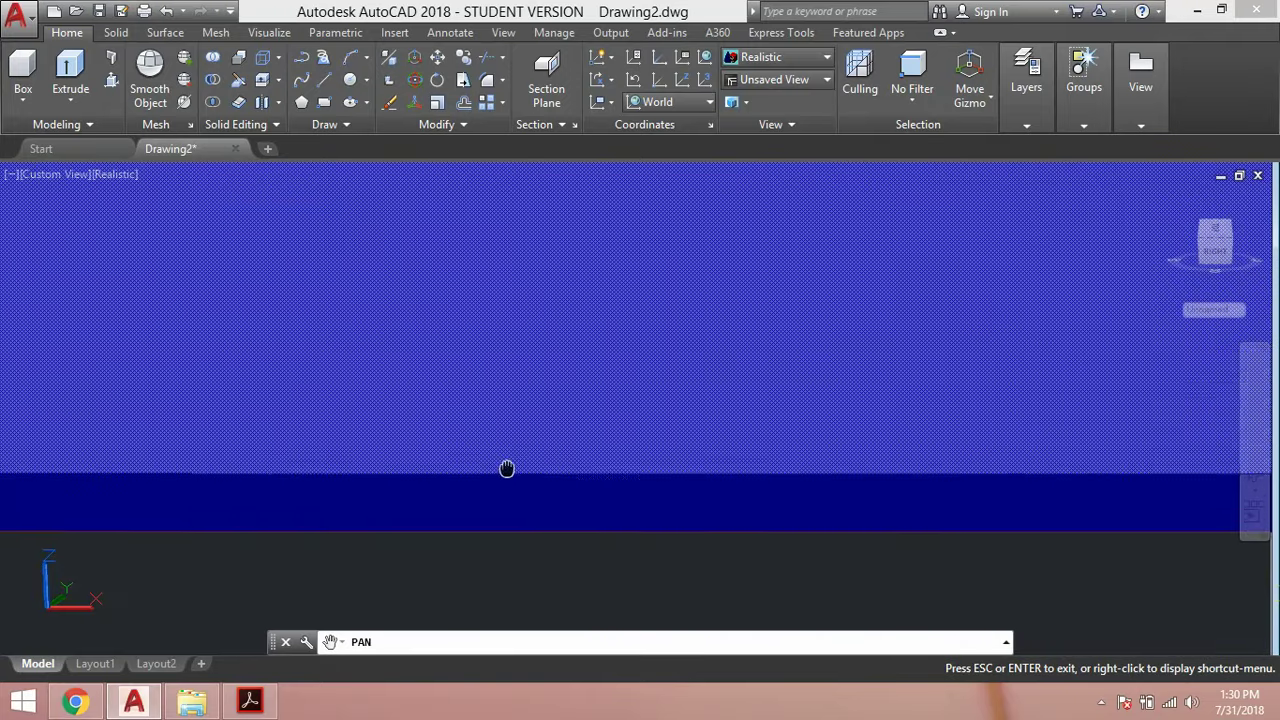
{"action": "left_click_drag", "start_coordinate": [855, 462], "coordinate": [440, 414]}
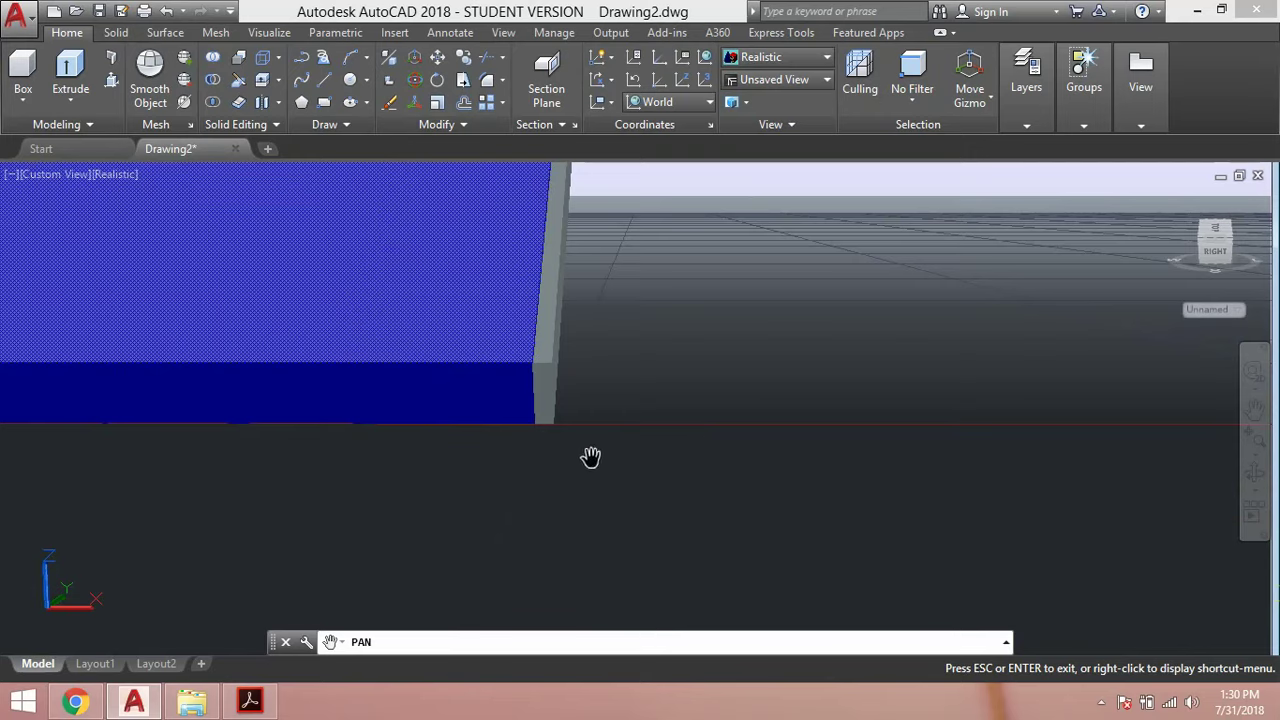
Place the pasted pair at that corner to form a row of four panels, then review it
{"action": "key", "text": "Escape"}
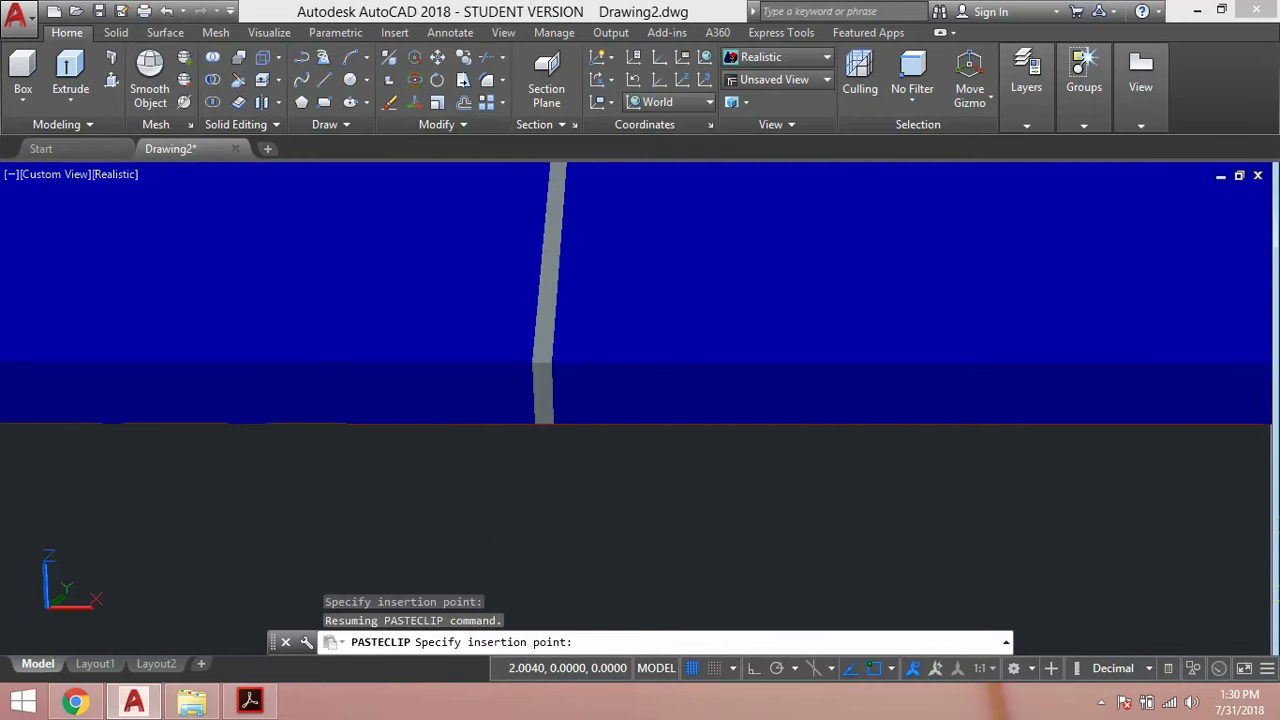
{"action": "left_click", "coordinate": [929, 586]}
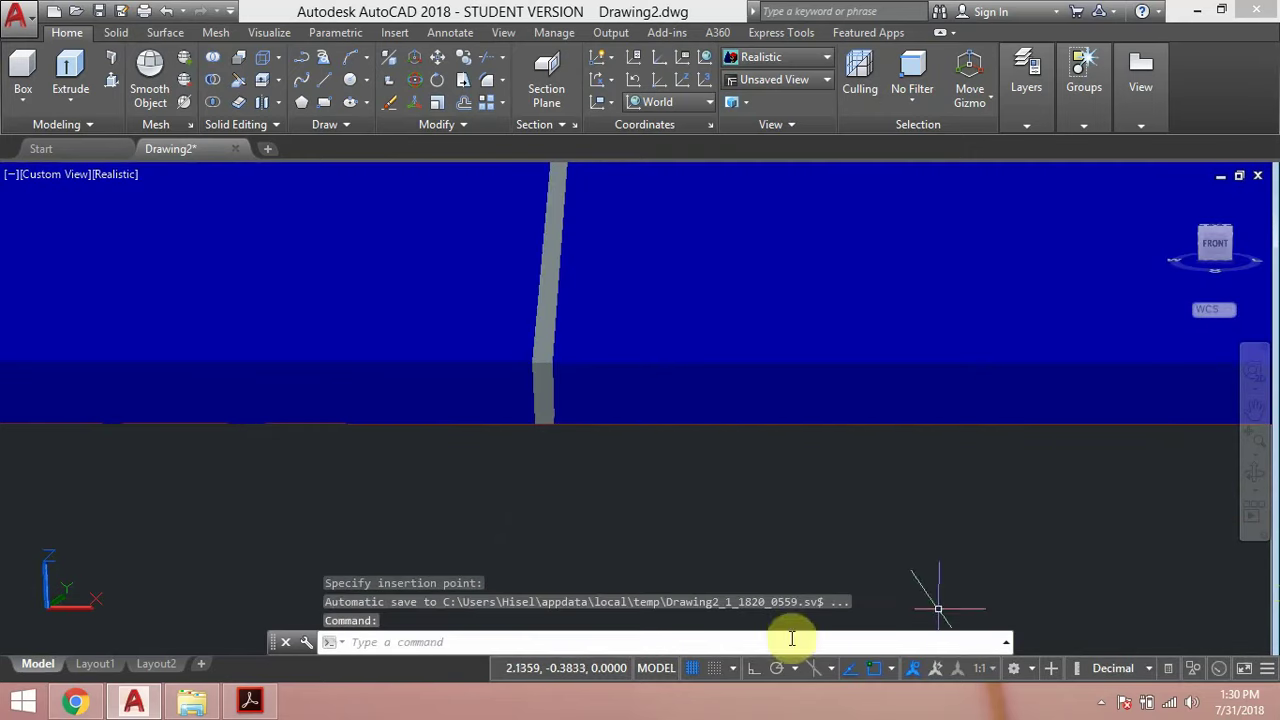
{"action": "left_click", "coordinate": [1256, 458]}
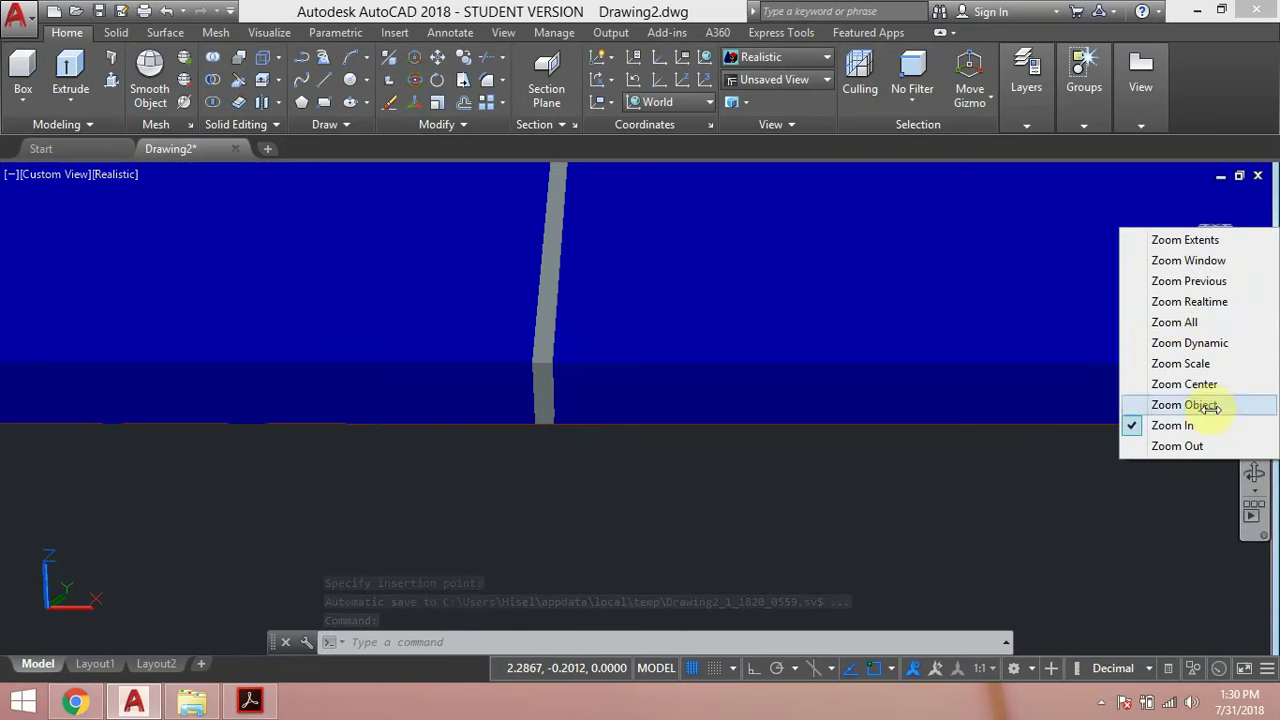
{"action": "left_click", "coordinate": [1168, 241]}
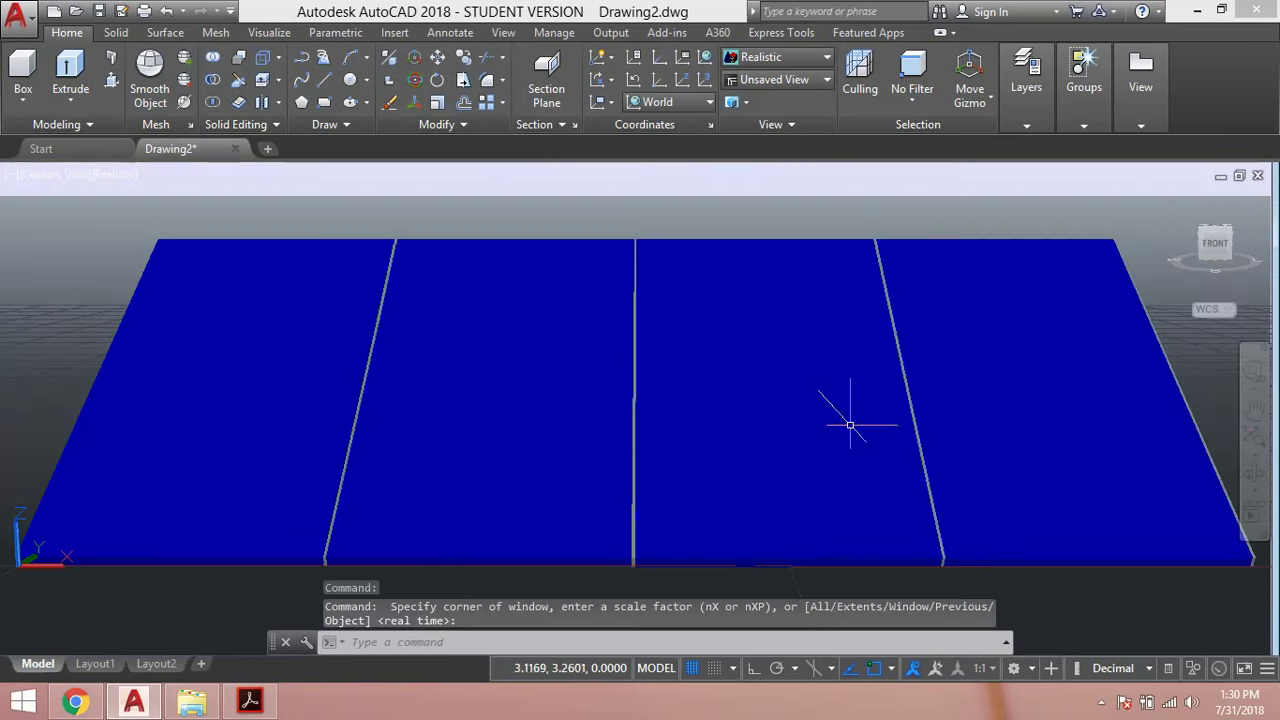
{"action": "left_click", "coordinate": [1252, 474]}
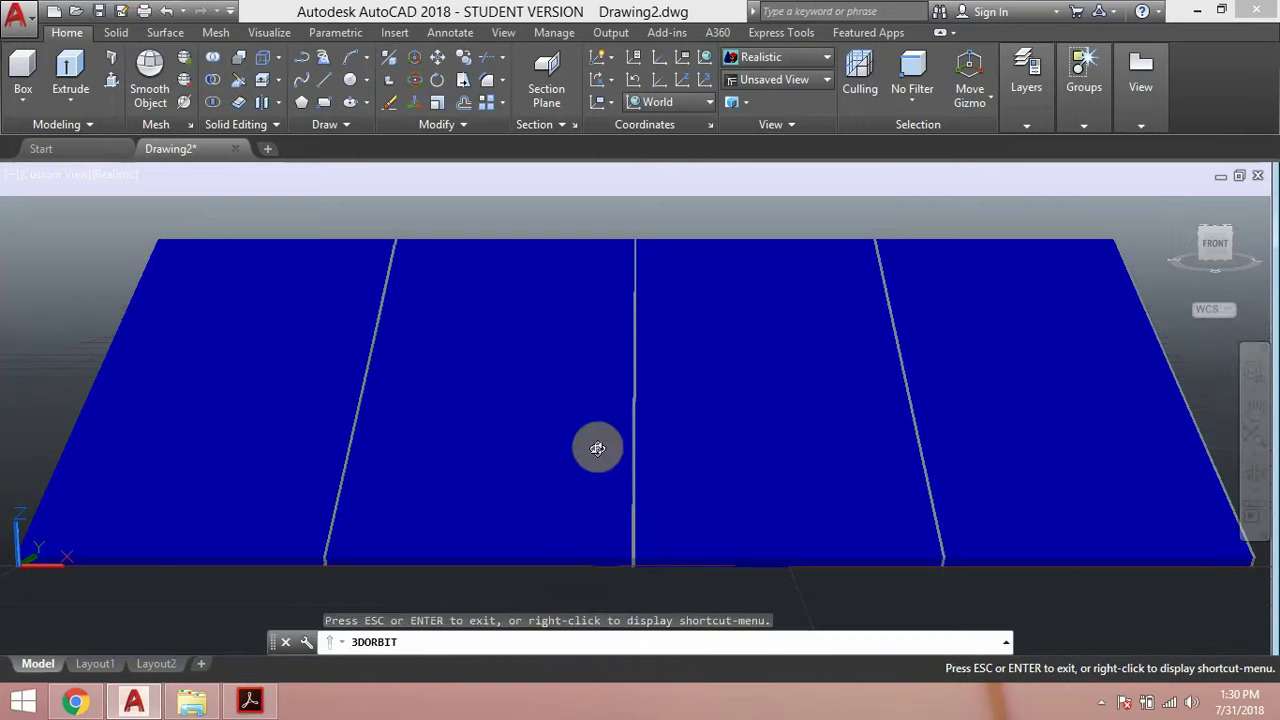
{"action": "mouse_move", "coordinate": [598, 445]}
{"action": "left_mouse_down"}
{"action": "mouse_move", "coordinate": [800, 455]}
{"action": "mouse_move", "coordinate": [714, 471]}
{"action": "mouse_move", "coordinate": [643, 451]}
{"action": "mouse_move", "coordinate": [614, 463]}
{"action": "left_mouse_up"}
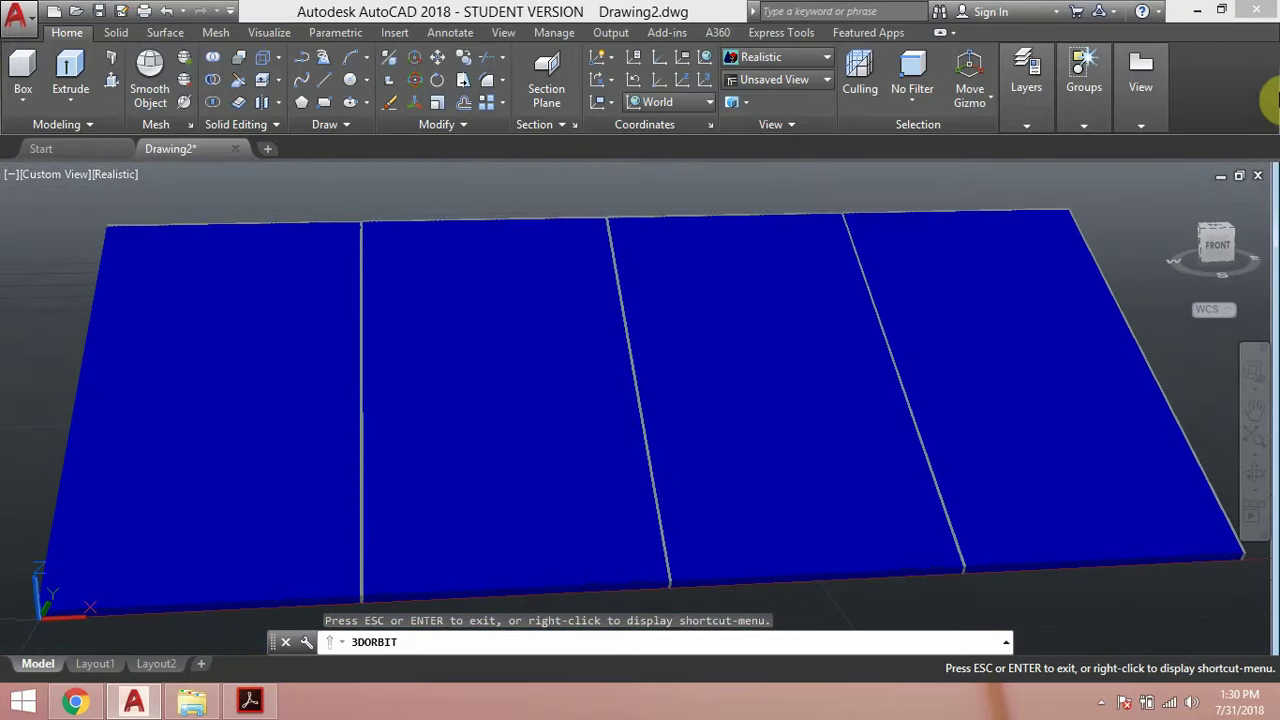
Copy all four panels and paste a duplicate row, orbiting to view it sideways
{"action": "key", "text": "Escape"}
{"action": "key", "text": "ctrl+a"}
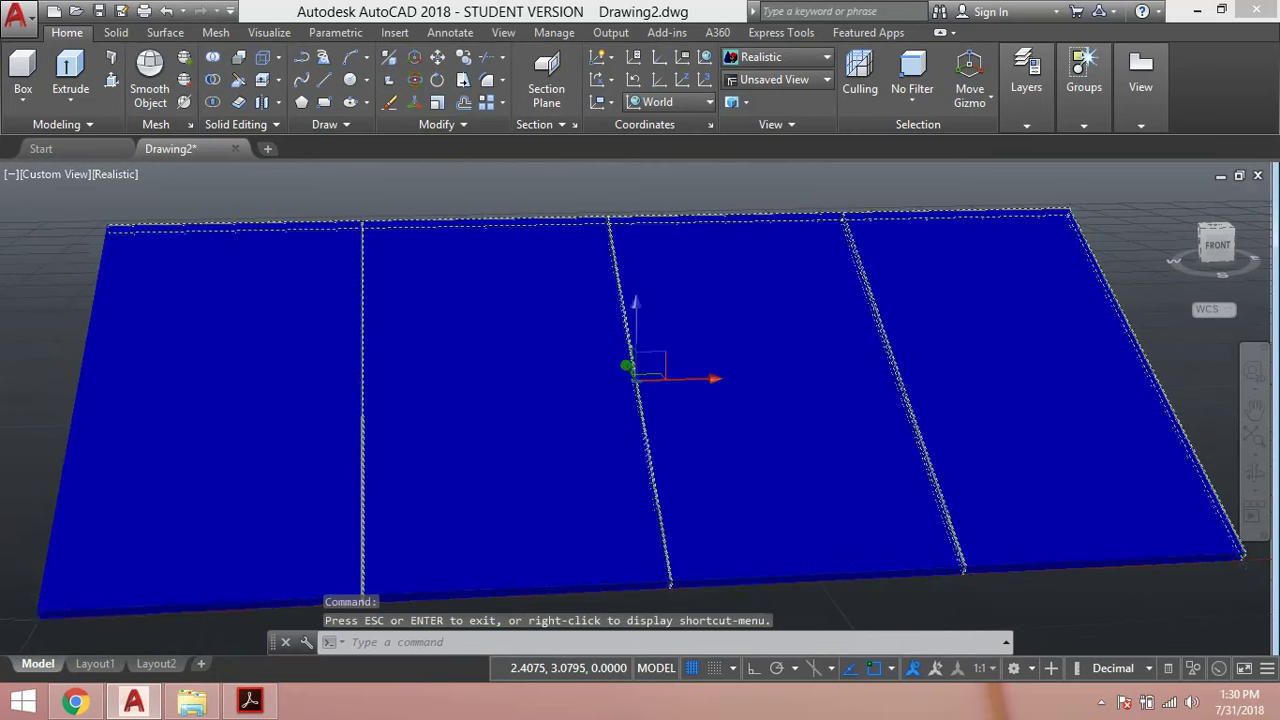
{"action": "key", "text": "ctrl+c"}
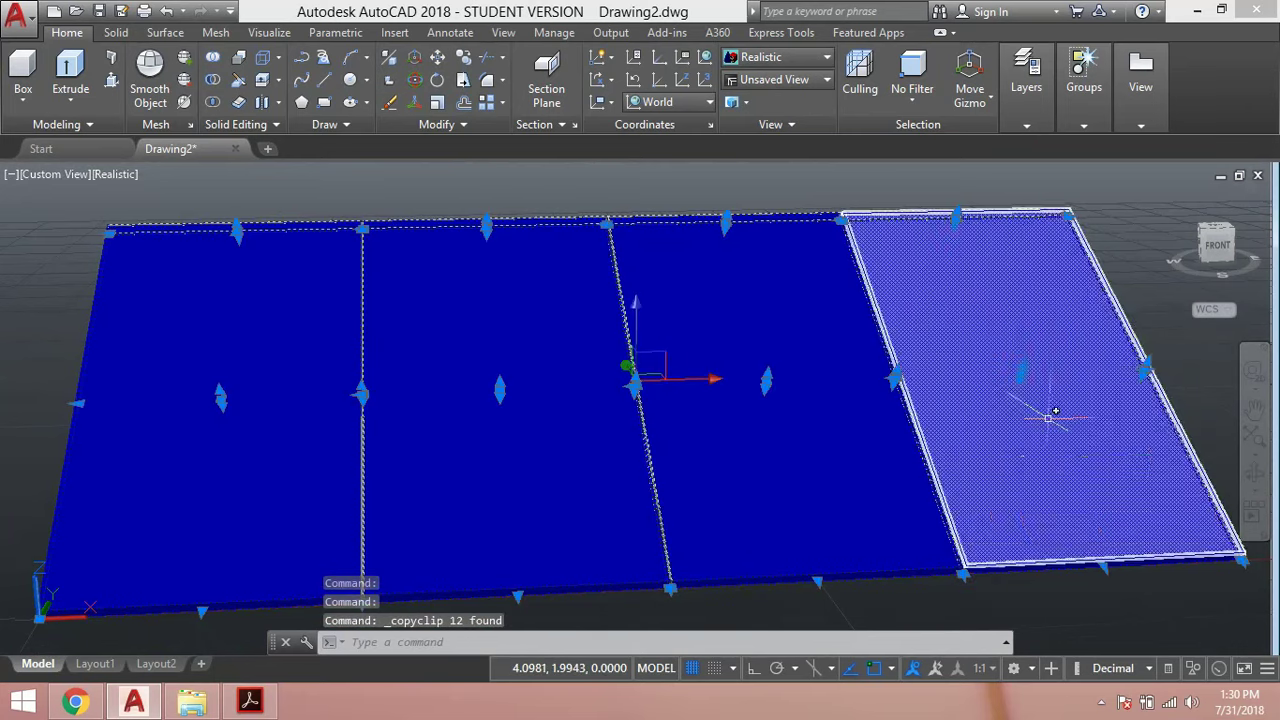
{"action": "key", "text": "ctrl+v"}
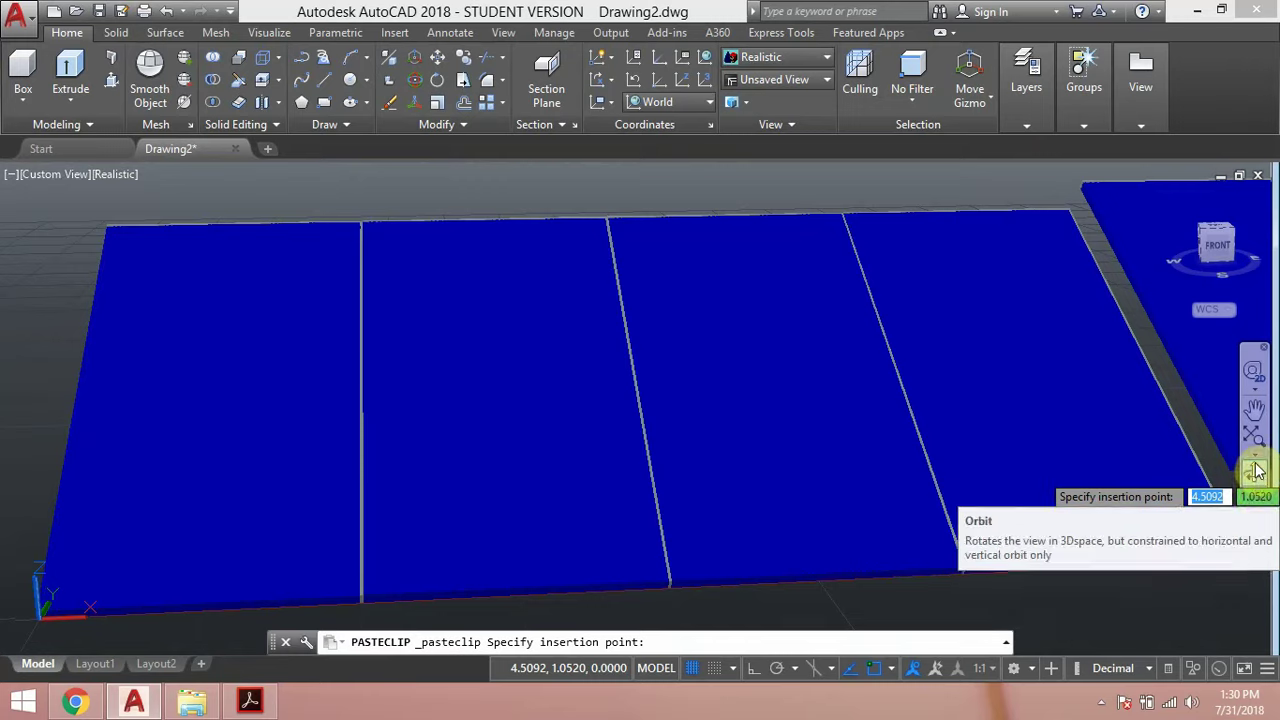
{"action": "left_click", "coordinate": [1254, 470]}
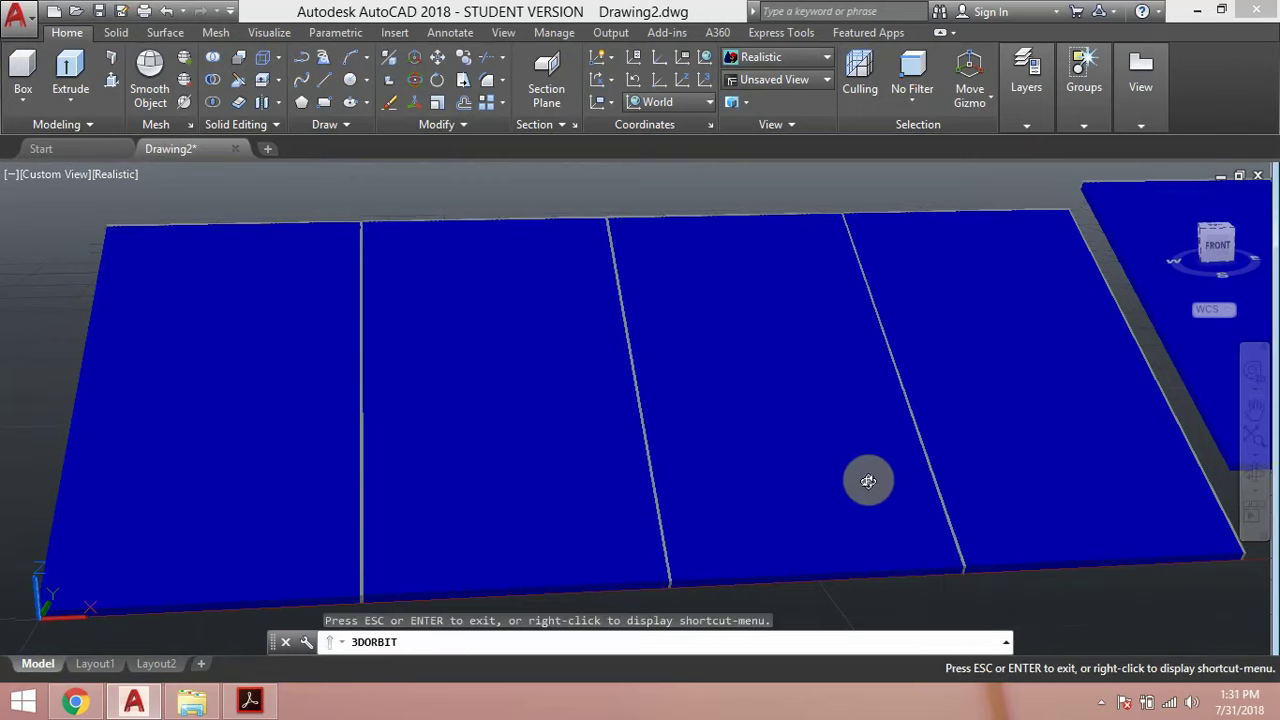
{"action": "left_click_drag", "start_coordinate": [503, 443], "coordinate": [677, 453]}
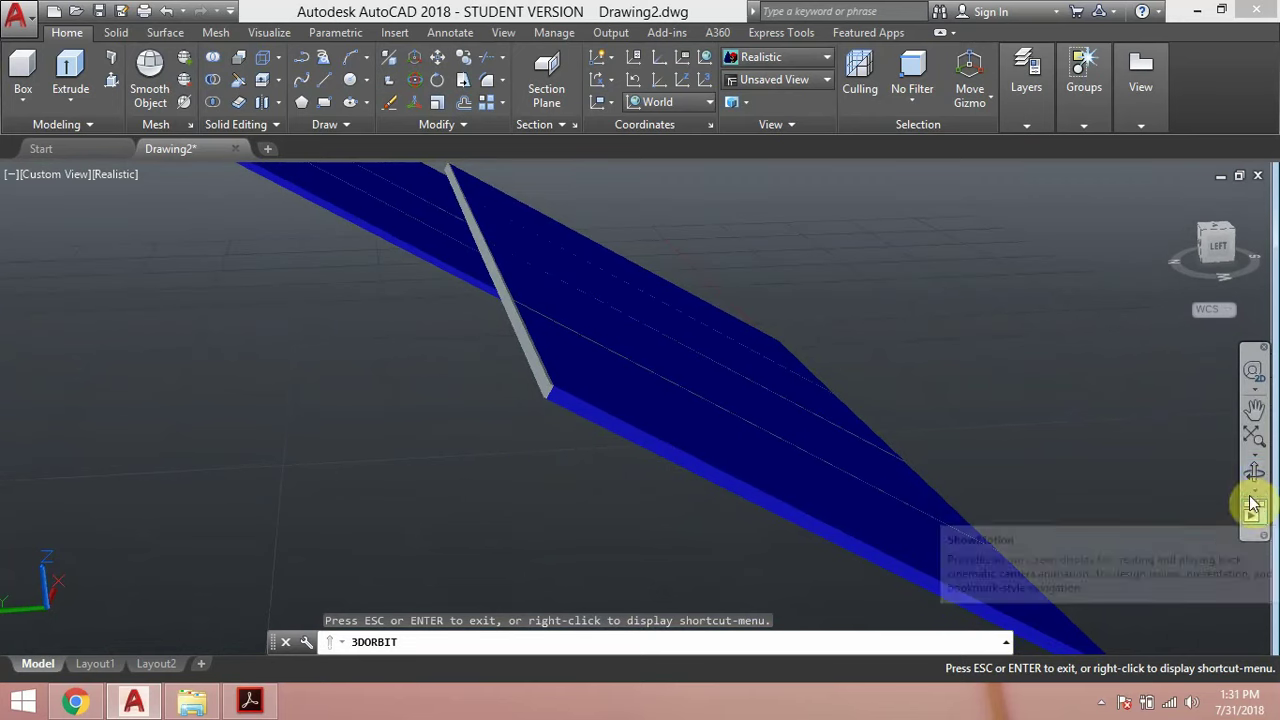
Zoom to extents and orbit to look down on the eight-panel array
{"action": "left_click", "coordinate": [1258, 455]}
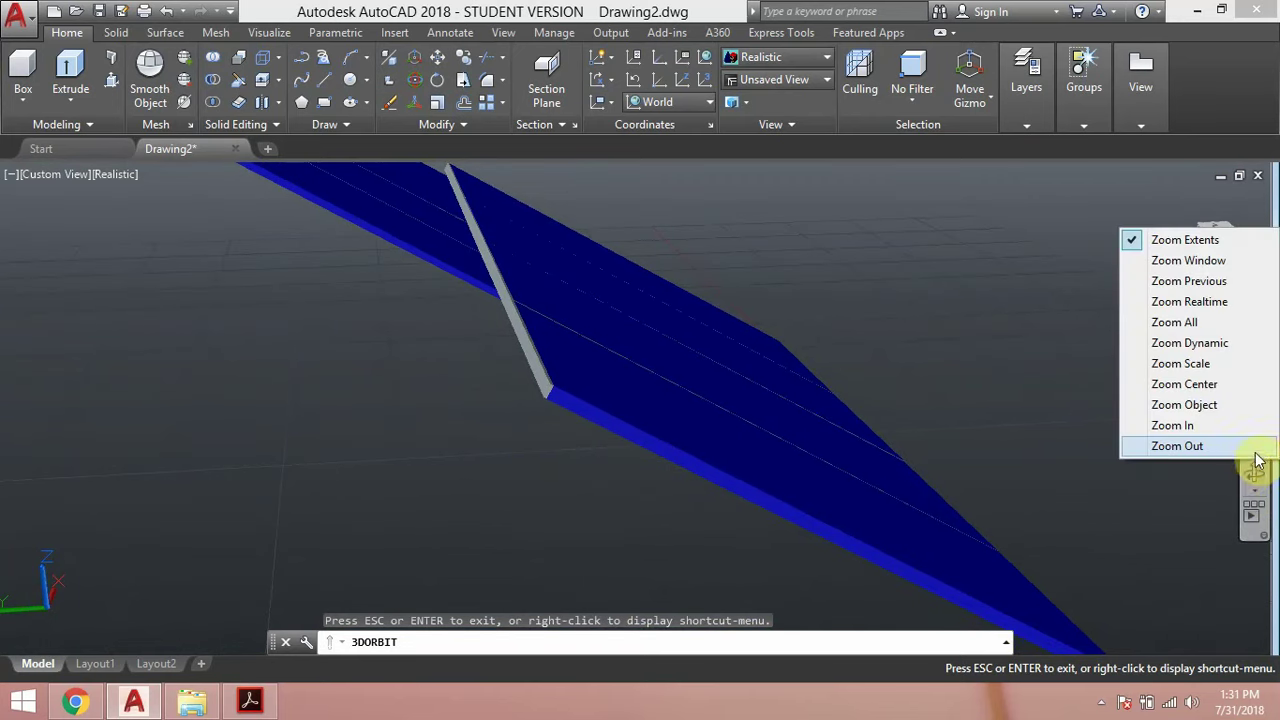
{"action": "left_click", "coordinate": [1200, 432]}
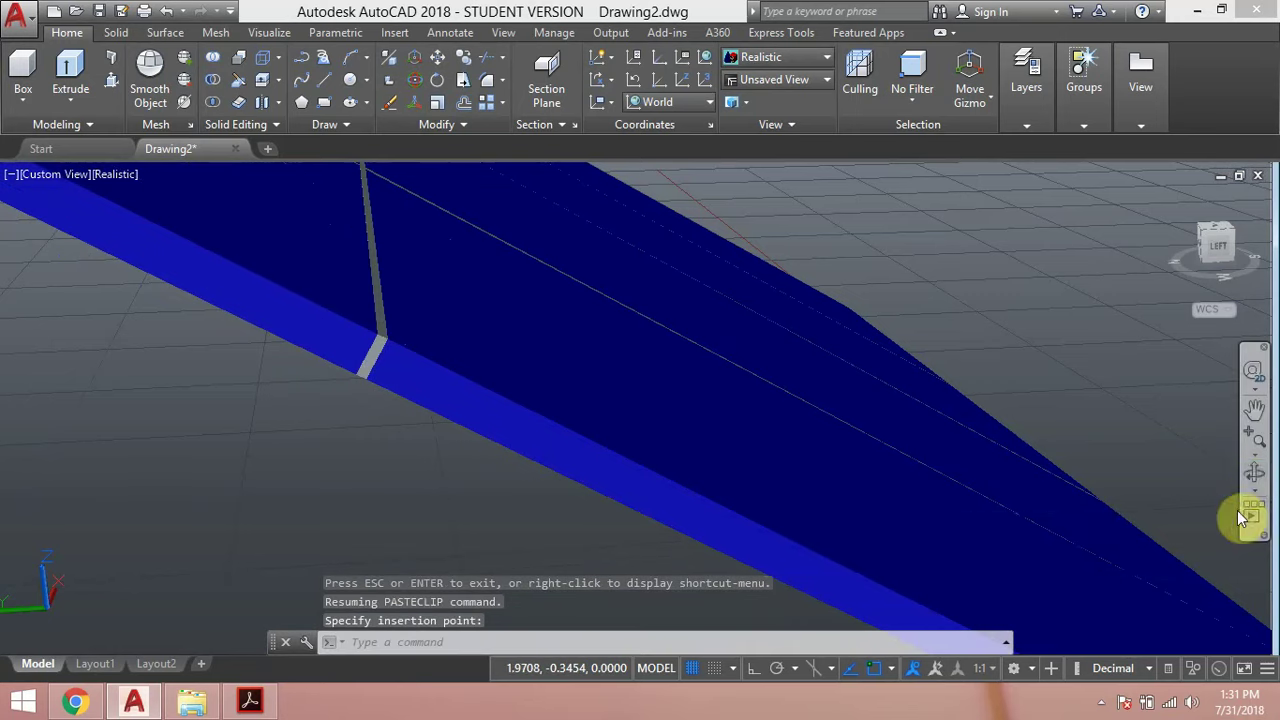
{"action": "left_click", "coordinate": [1259, 444]}
{"action": "left_click", "coordinate": [1186, 238]}
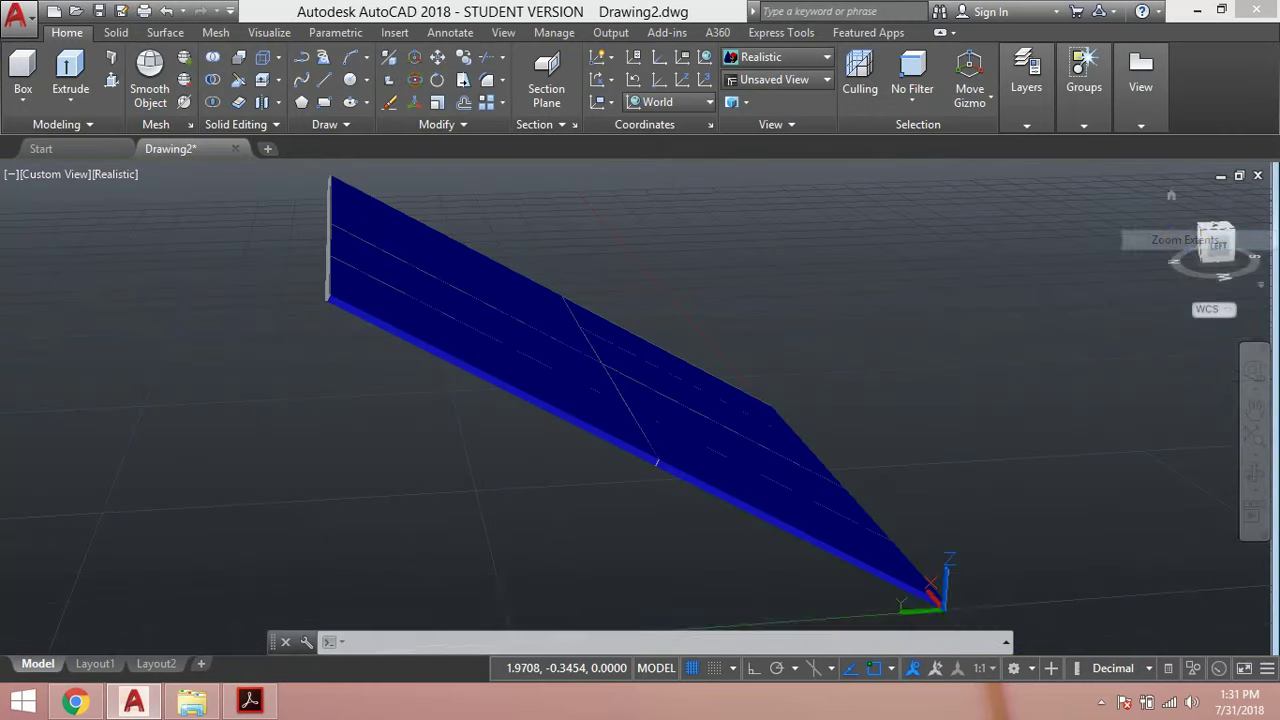
{"action": "left_click", "coordinate": [1257, 468]}
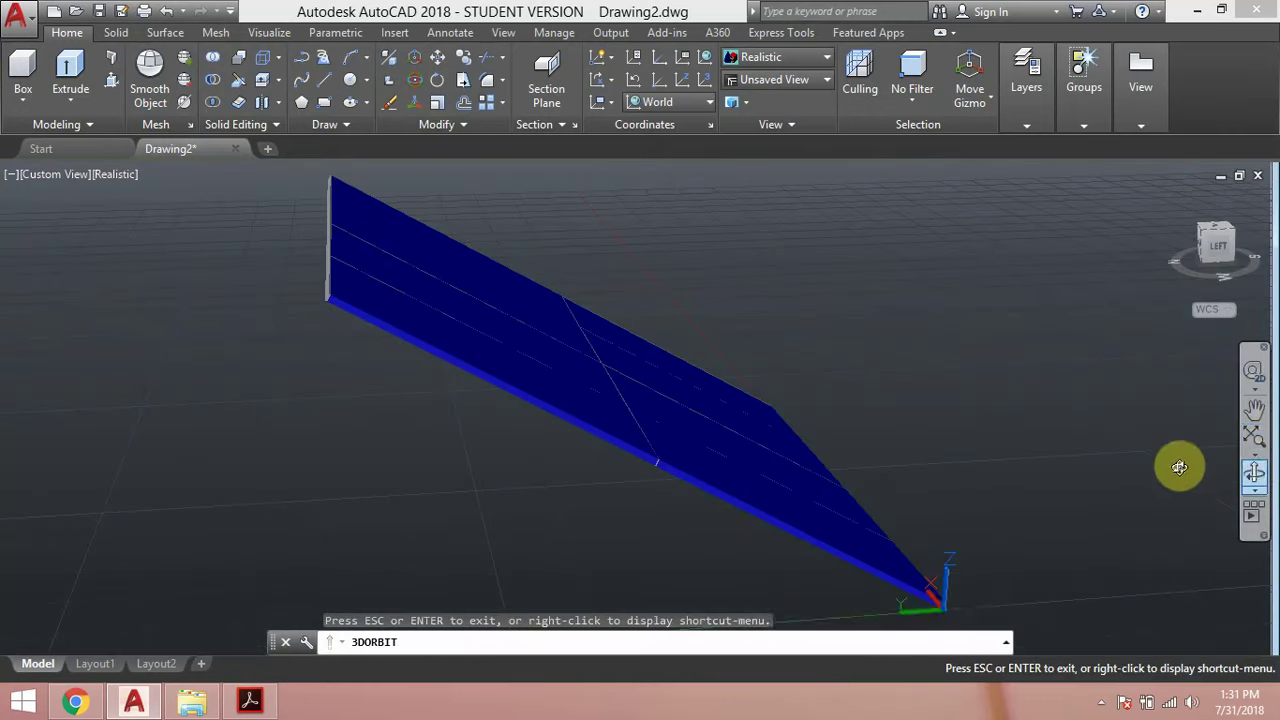
{"action": "mouse_move", "coordinate": [966, 449]}
{"action": "left_mouse_down"}
{"action": "mouse_move", "coordinate": [926, 462]}
{"action": "mouse_move", "coordinate": [815, 459]}
{"action": "mouse_move", "coordinate": [749, 443]}
{"action": "mouse_move", "coordinate": [746, 420]}
{"action": "mouse_move", "coordinate": [765, 455]}
{"action": "mouse_move", "coordinate": [797, 450]}
{"action": "left_mouse_up"}
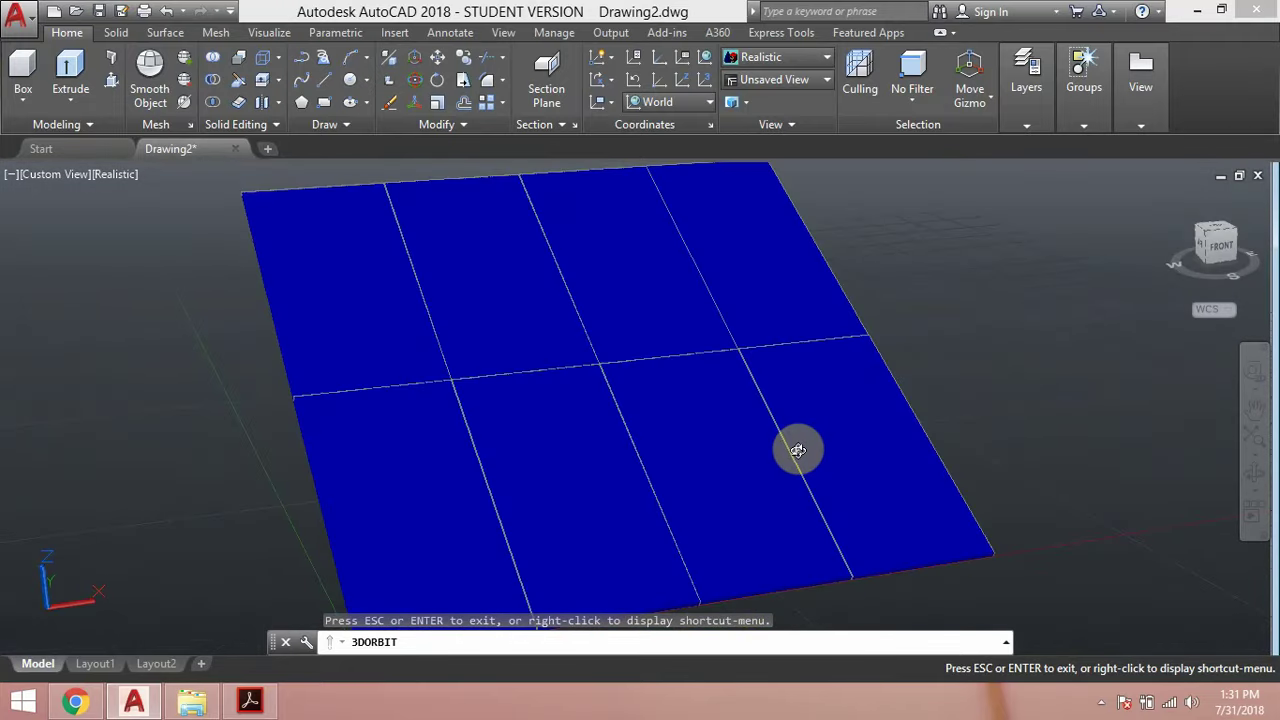
Paste a copy of the eight-panel array beside the original and orbit to a side view
{"action": "key", "text": "Escape"}
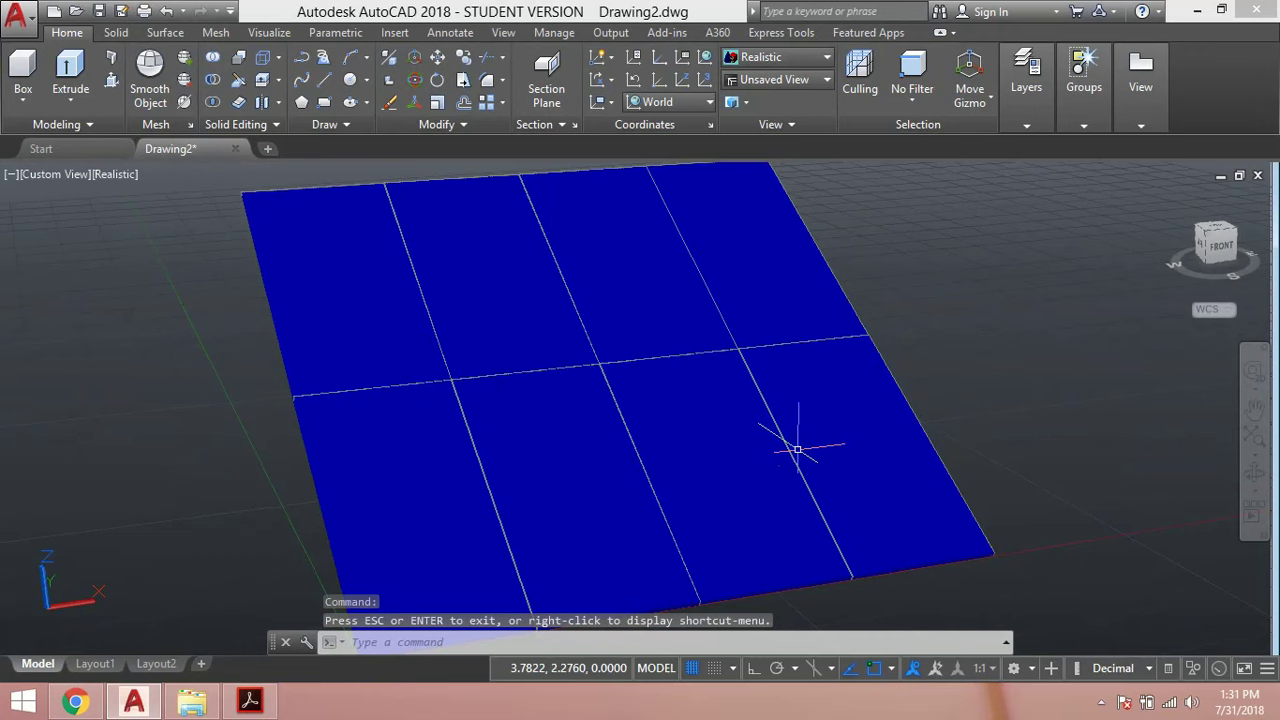
{"action": "key", "text": "ctrl+a"}
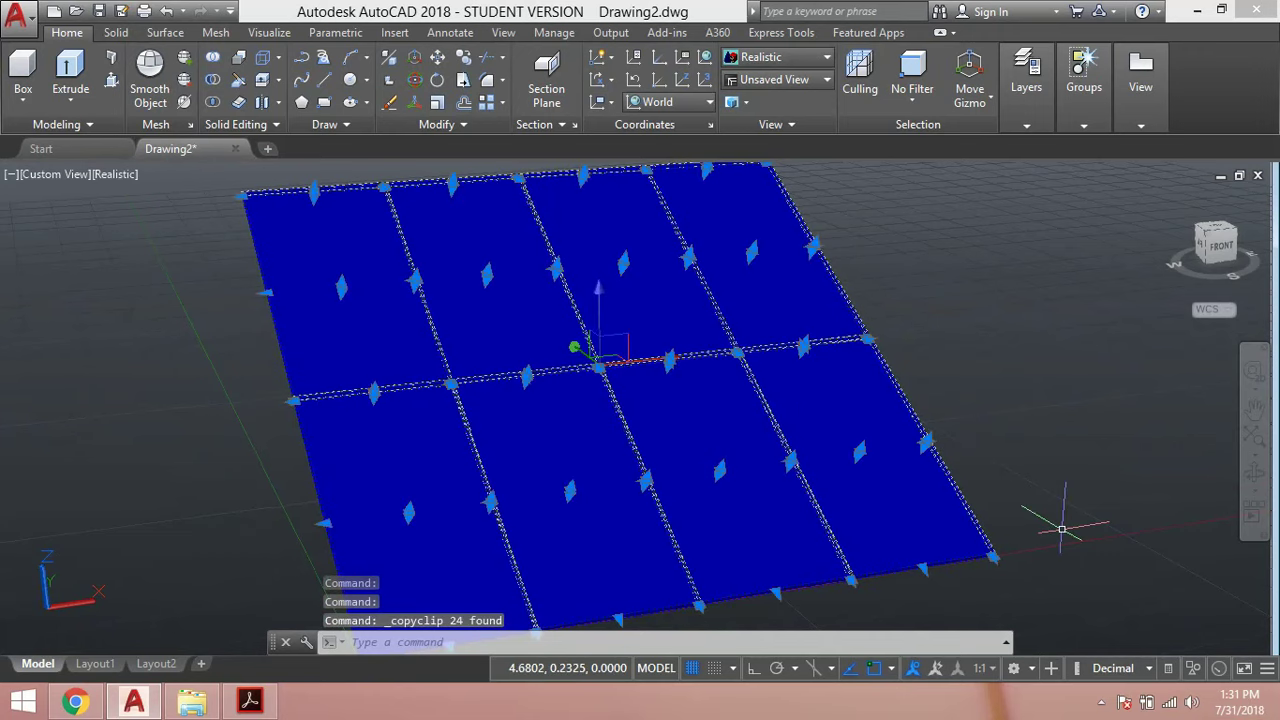
{"action": "key", "text": "ctrl+v"}
{"action": "left_click", "coordinate": [1171, 423]}
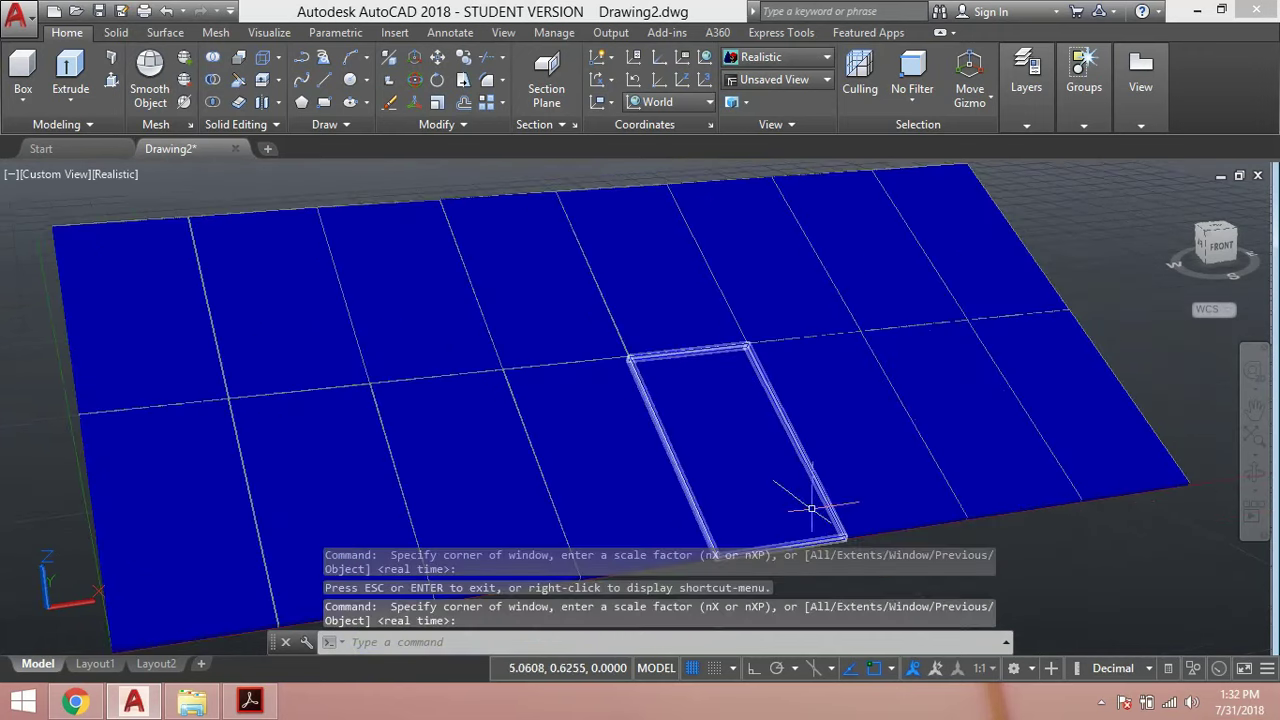
{"action": "left_click", "coordinate": [1252, 470]}
{"action": "left_click_drag", "start_coordinate": [660, 460], "coordinate": [757, 434]}
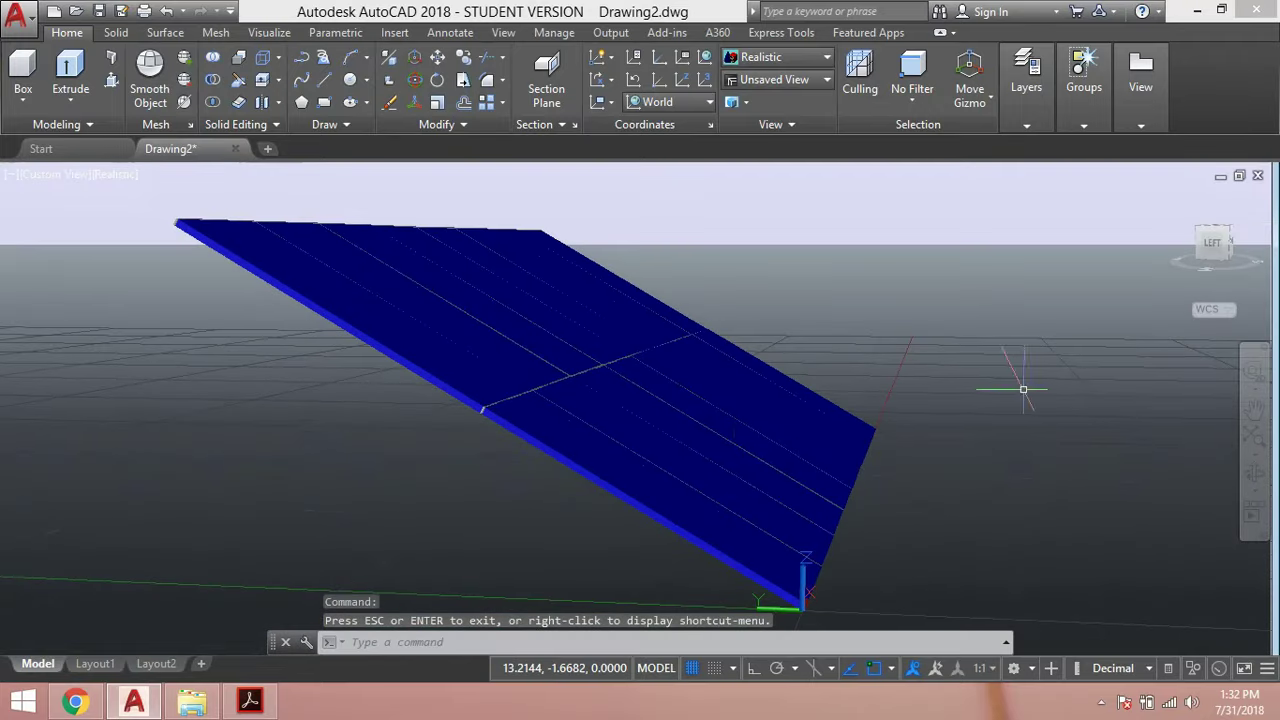
{"action": "key", "text": "ctrl+a"}
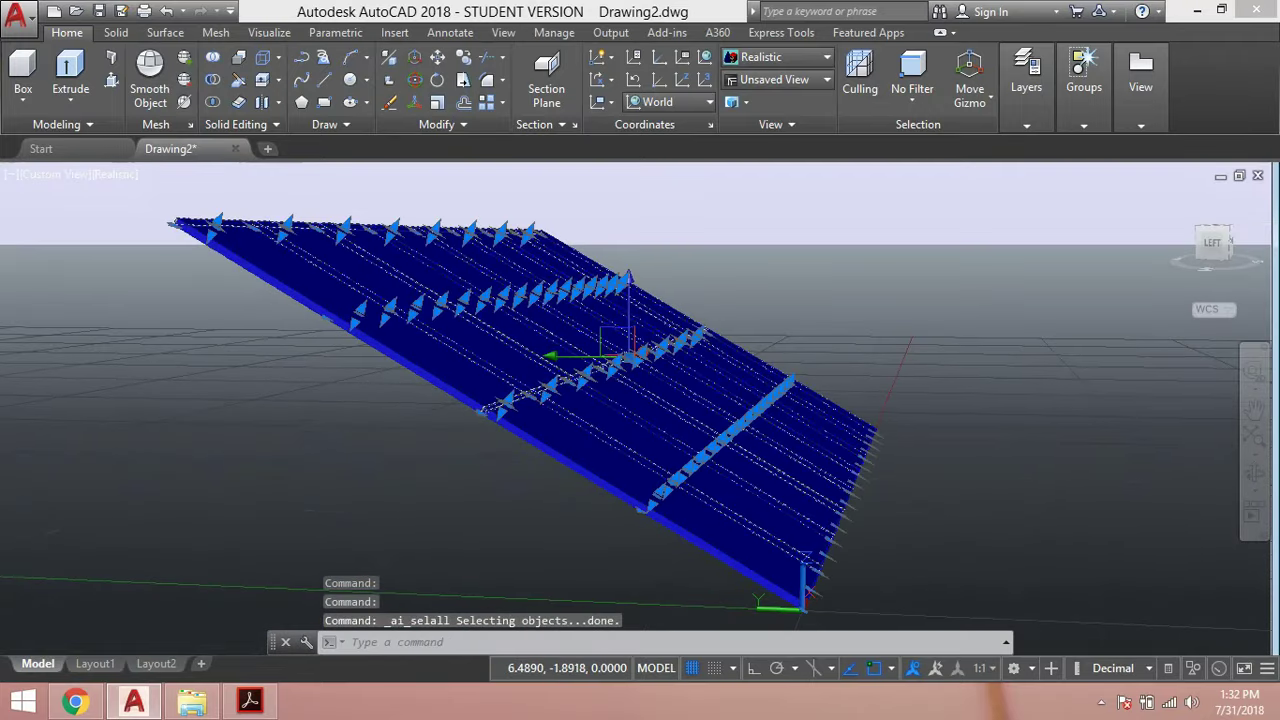
Copy the panel row, paste it at 0,6,0, and orbit to view both rows
{"action": "key", "text": "ctrl+c"}
{"action": "key", "text": "ctrl+v"}
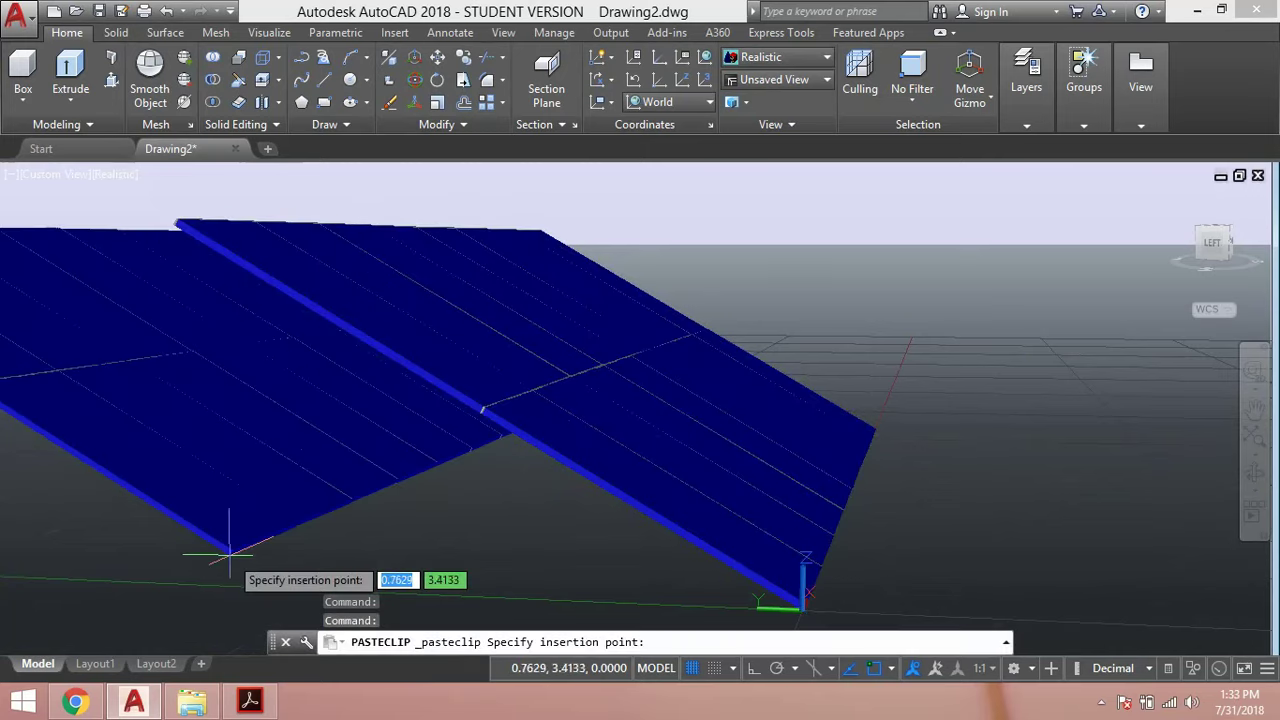
{"action": "type", "text": "0"}
{"action": "key", "text": "Tab"}
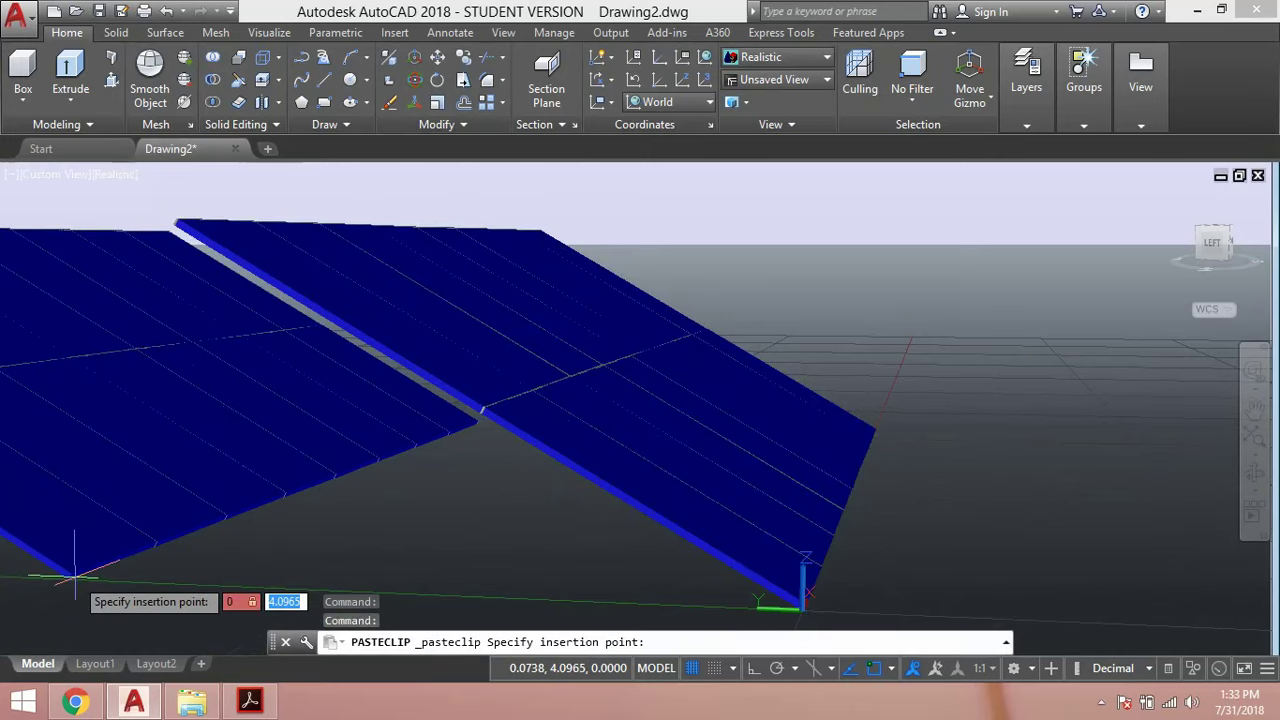
{"action": "type", "text": "6"}
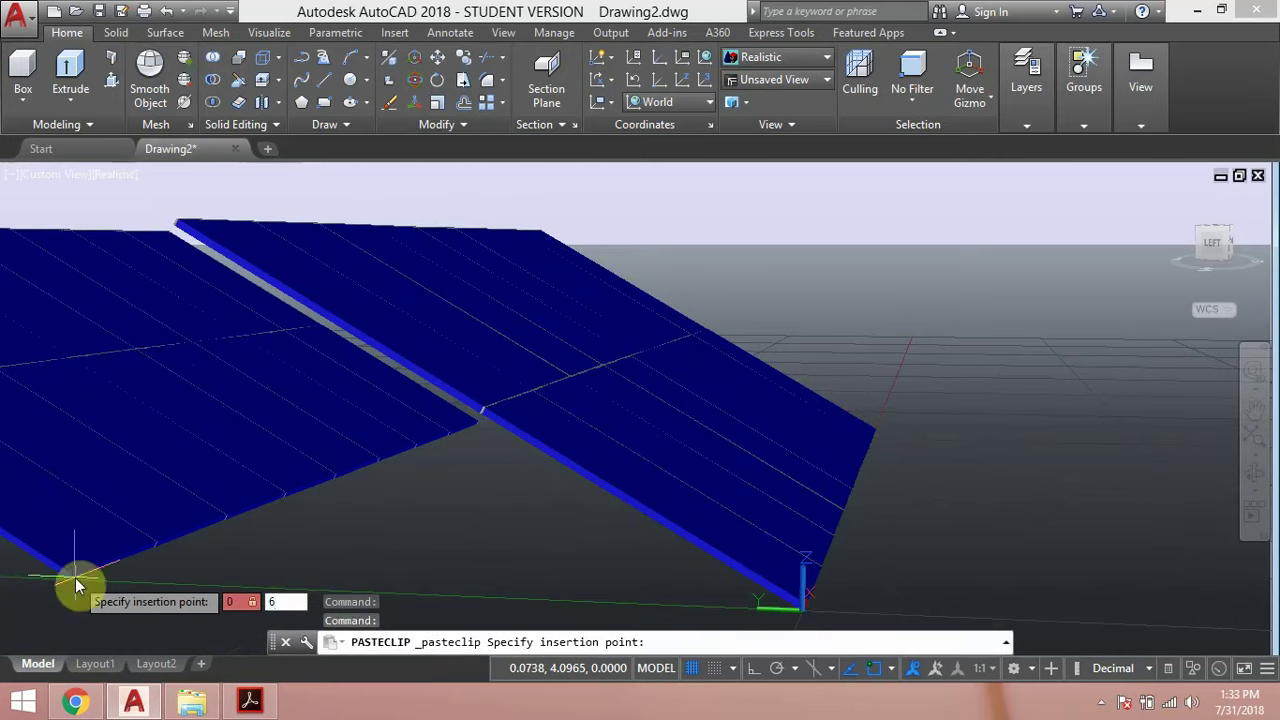
{"action": "key", "text": "Tab"}
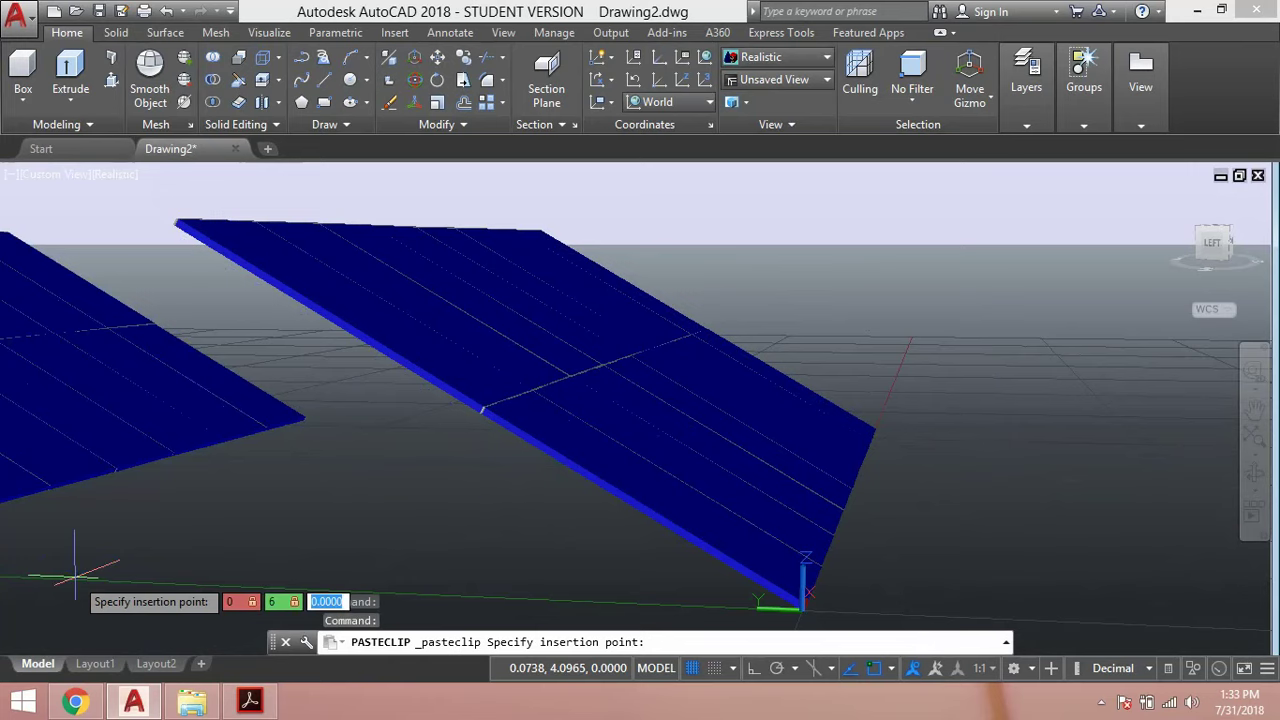
{"action": "type", "text": "0"}
{"action": "key", "text": "Return"}
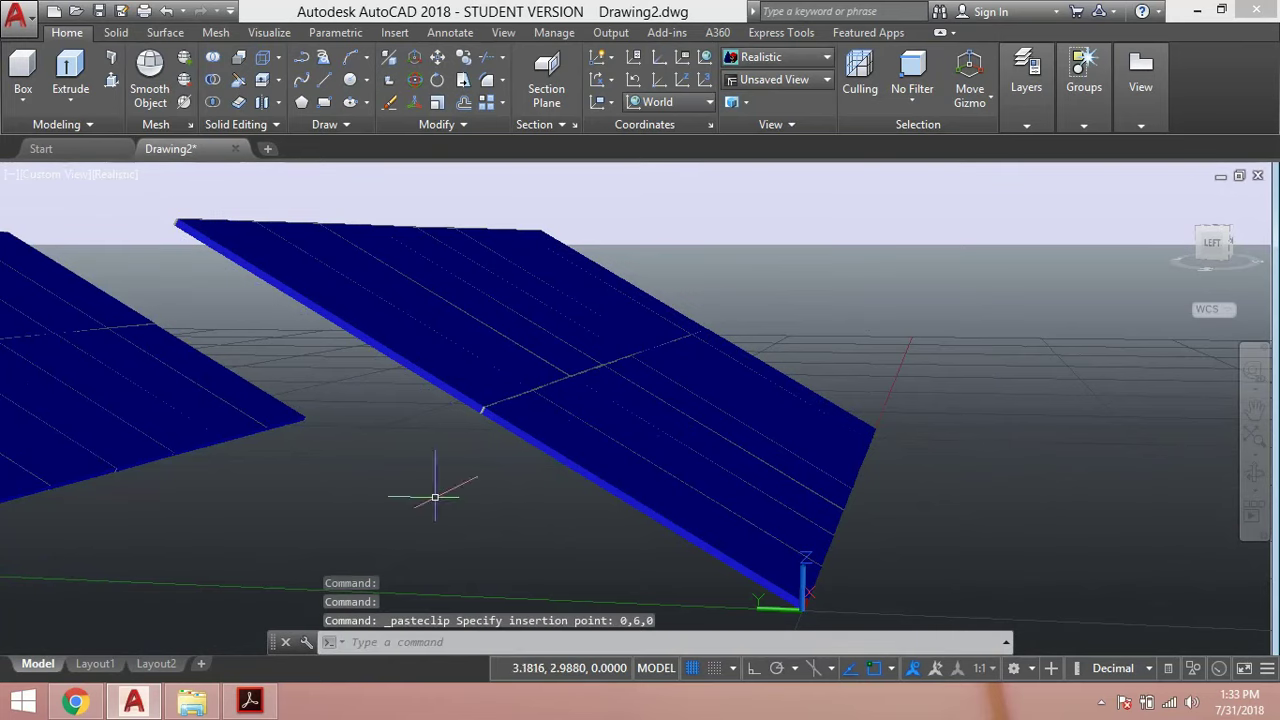
{"action": "left_click", "coordinate": [1253, 433]}
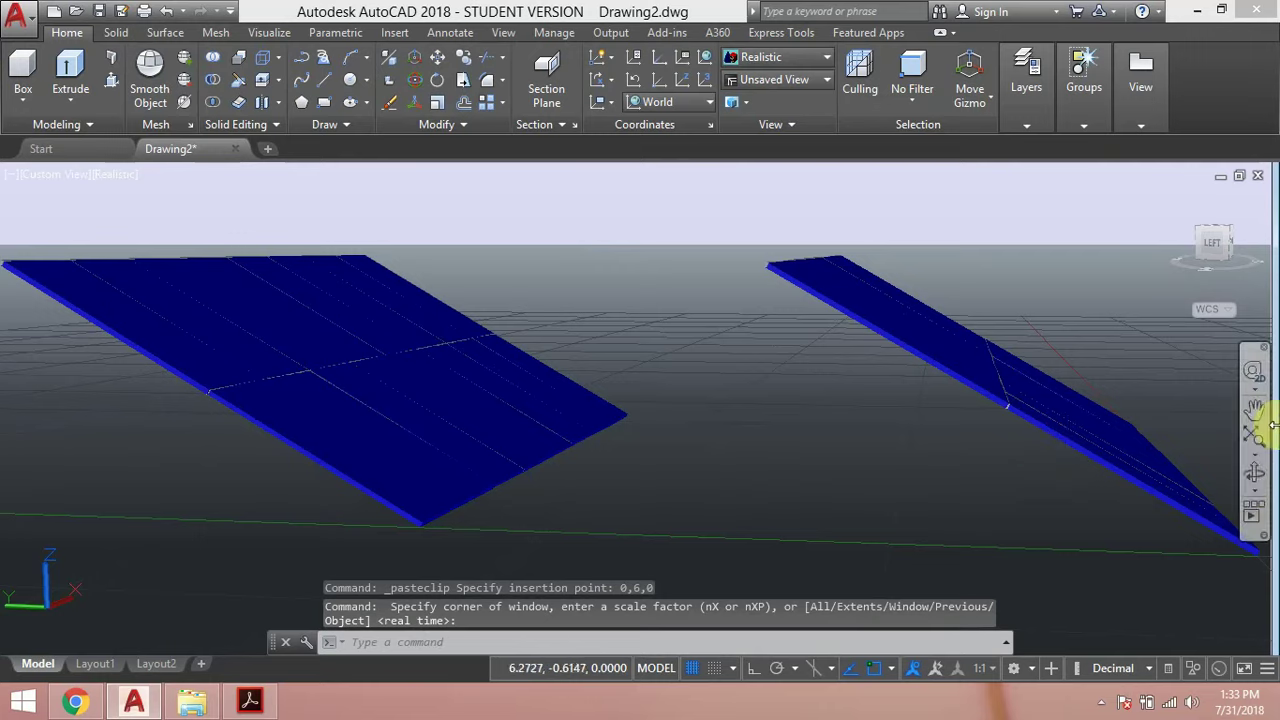
{"action": "left_click", "coordinate": [1254, 478]}
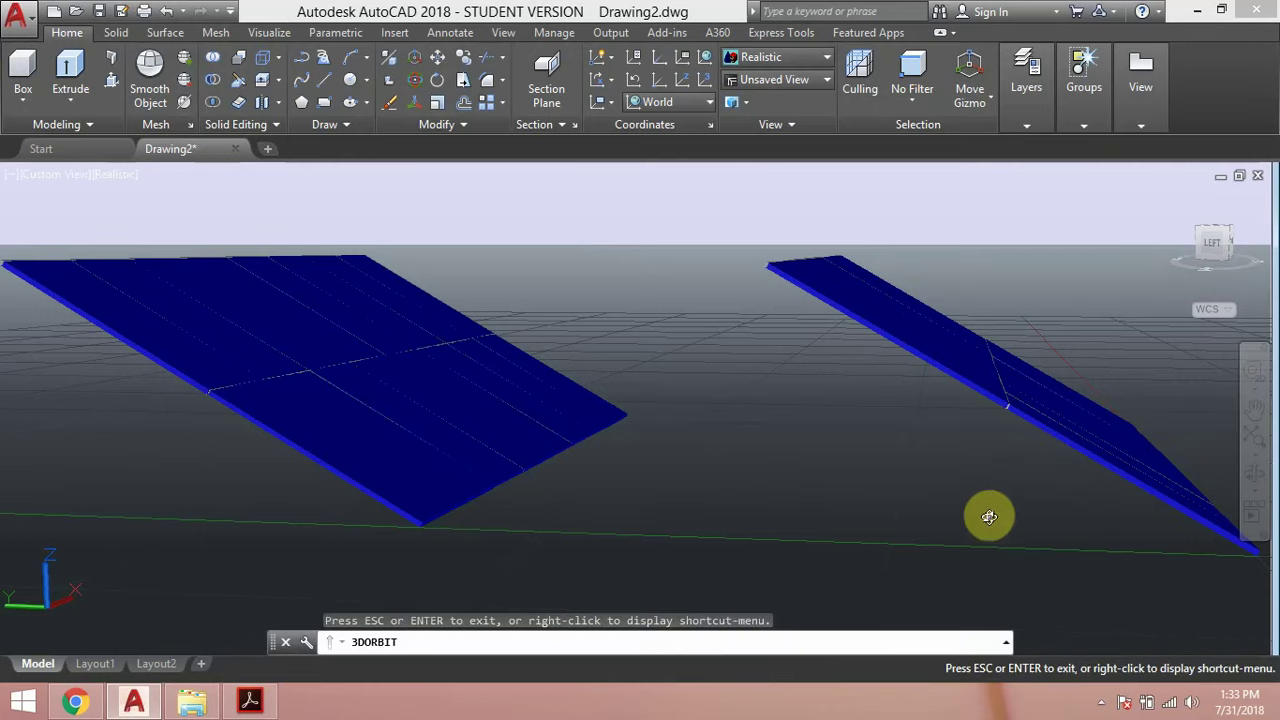
{"action": "mouse_move", "coordinate": [986, 514]}
{"action": "left_mouse_down"}
{"action": "mouse_move", "coordinate": [932, 558]}
{"action": "mouse_move", "coordinate": [997, 544]}
{"action": "mouse_move", "coordinate": [694, 431]}
{"action": "left_mouse_up"}
Paste another panel row at insertion point 0,12,0
{"action": "key", "text": "Escape"}
{"action": "key", "text": "ctrl+v"}
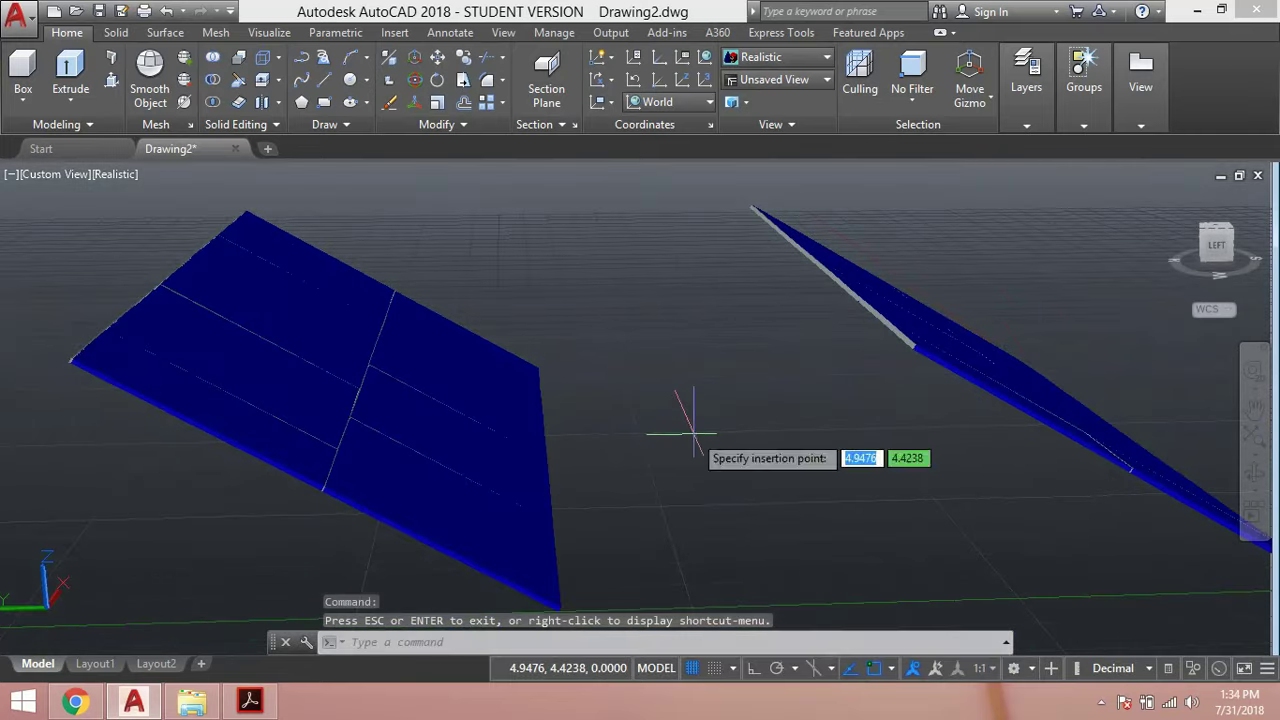
{"action": "type", "text": "0,12,0"}
{"action": "key", "text": "Return"}
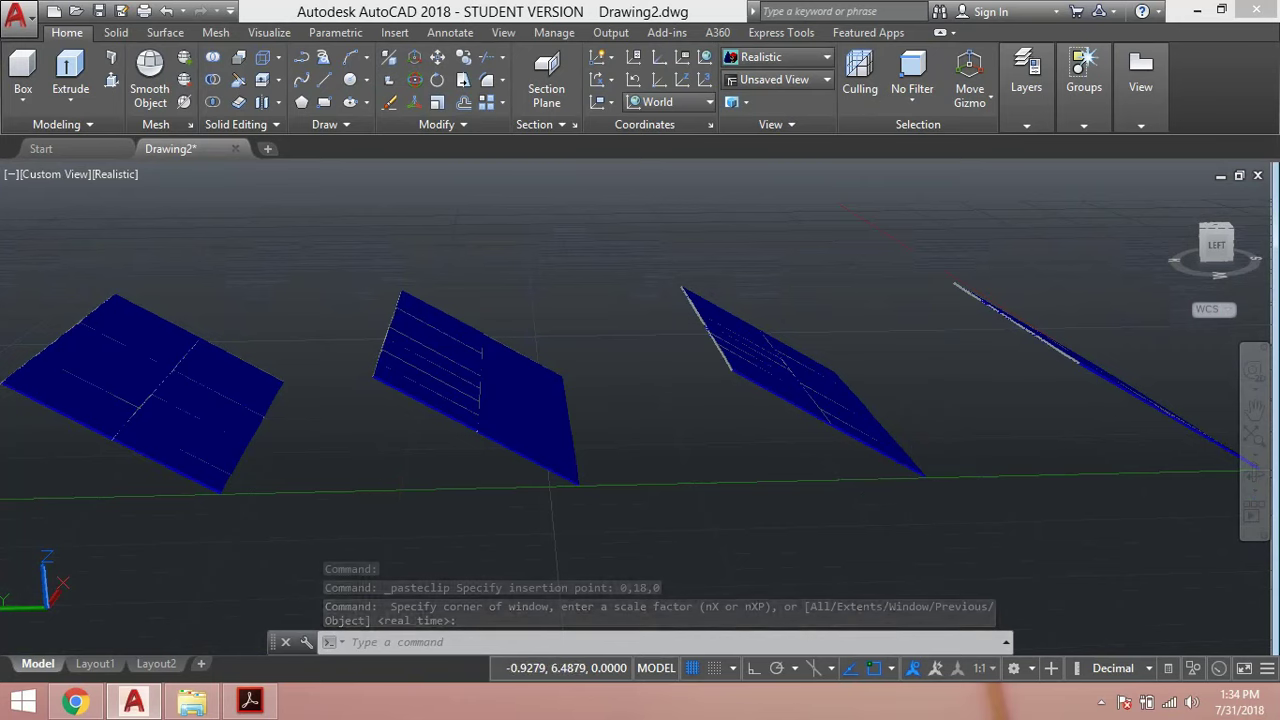
Paste a further panel row at 0,24,0 using dynamic input
{"action": "key", "text": "ctrl+v"}
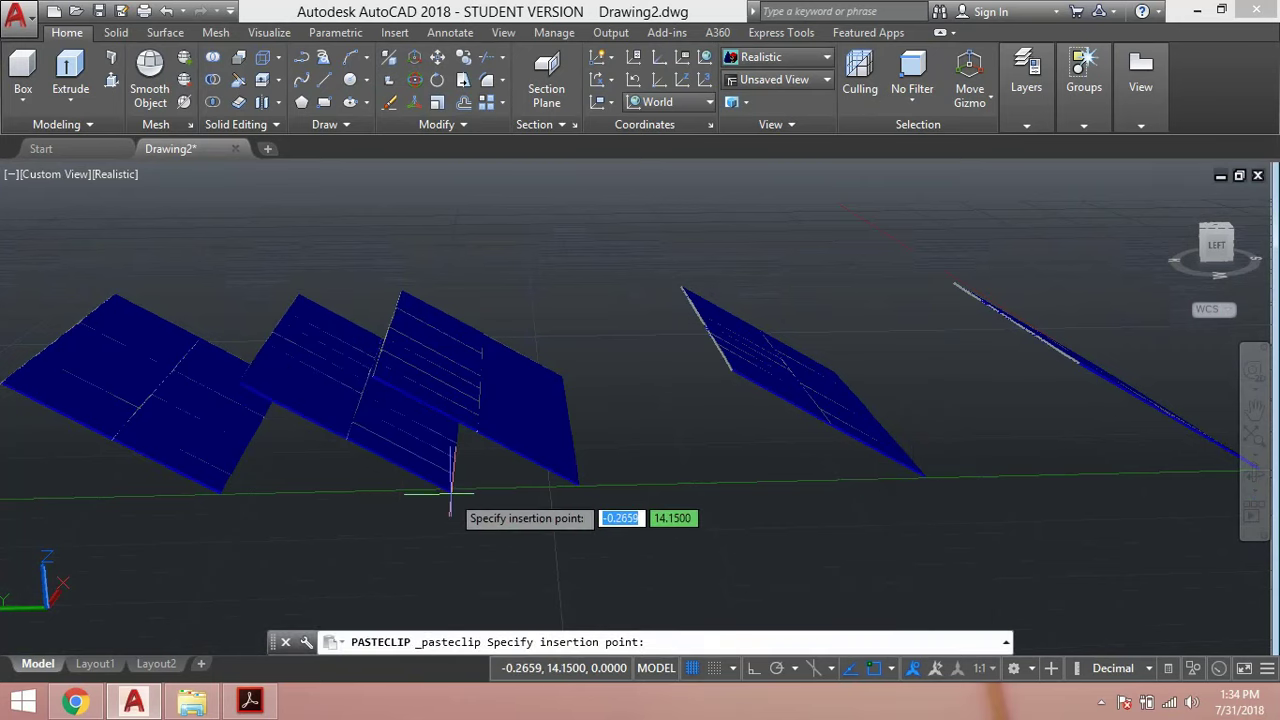
{"action": "type", "text": "0"}
{"action": "key", "text": "Tab"}
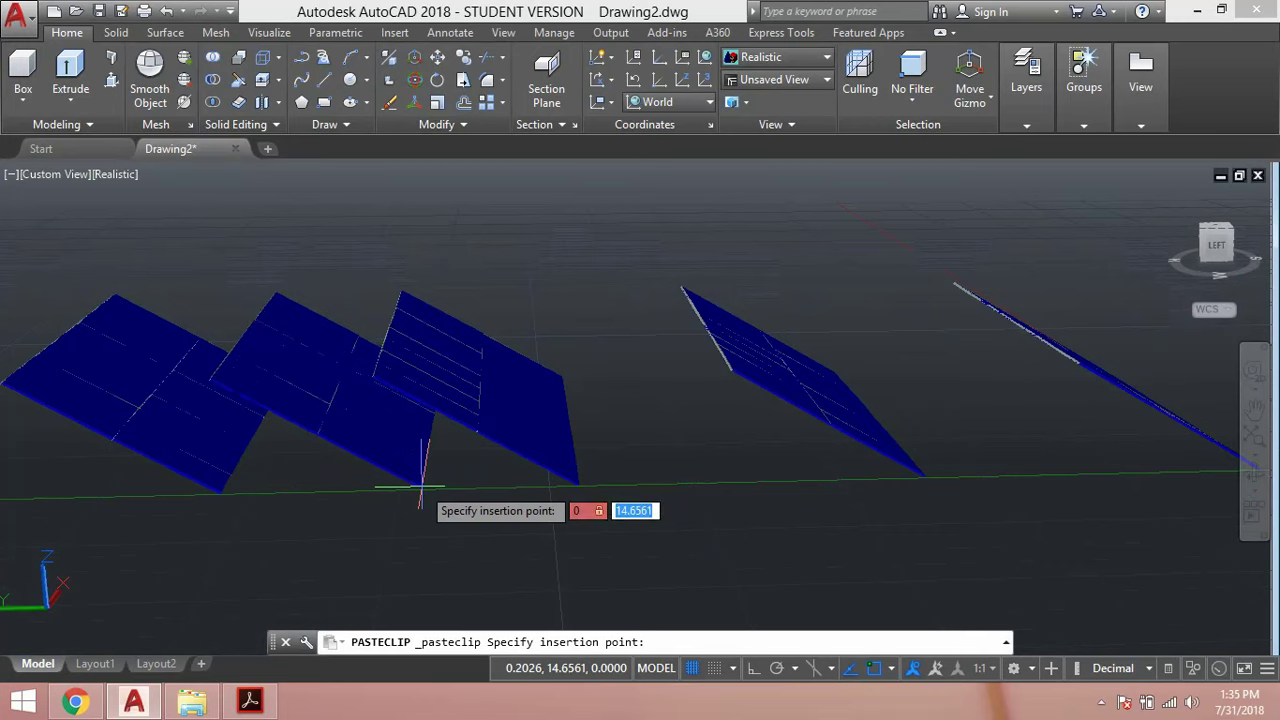
{"action": "type", "text": "24"}
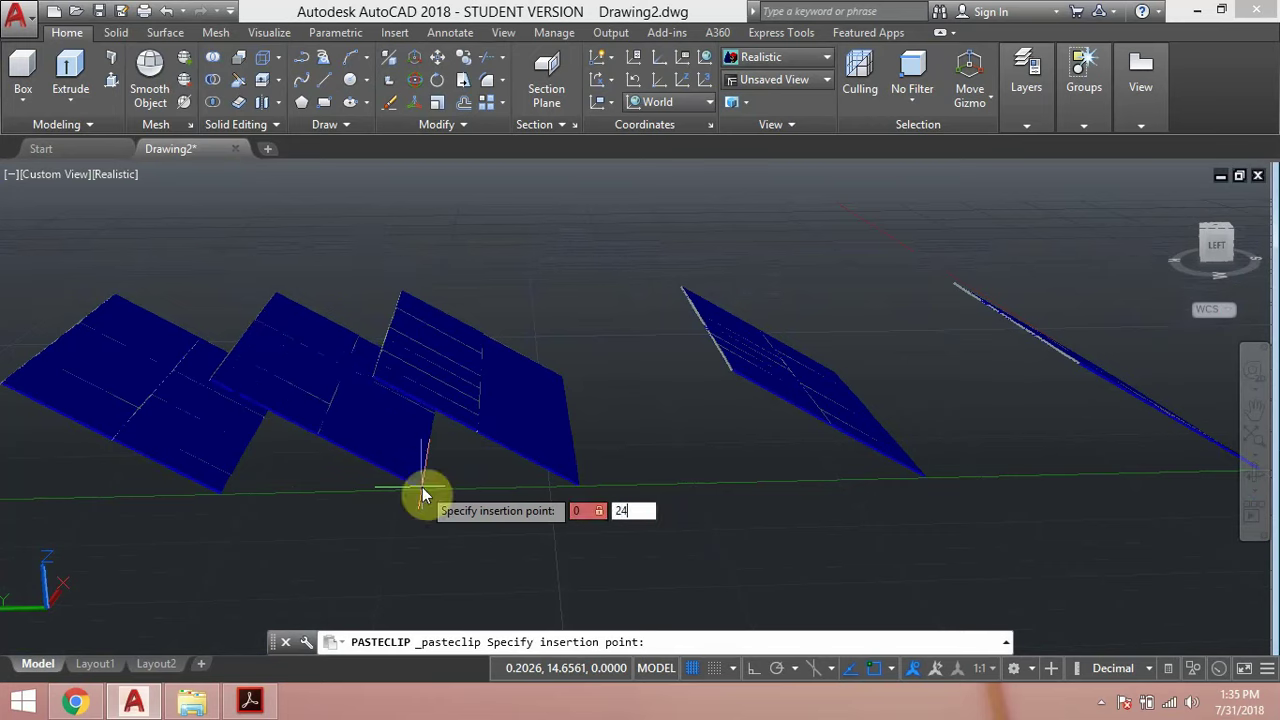
{"action": "key", "text": "Tab"}
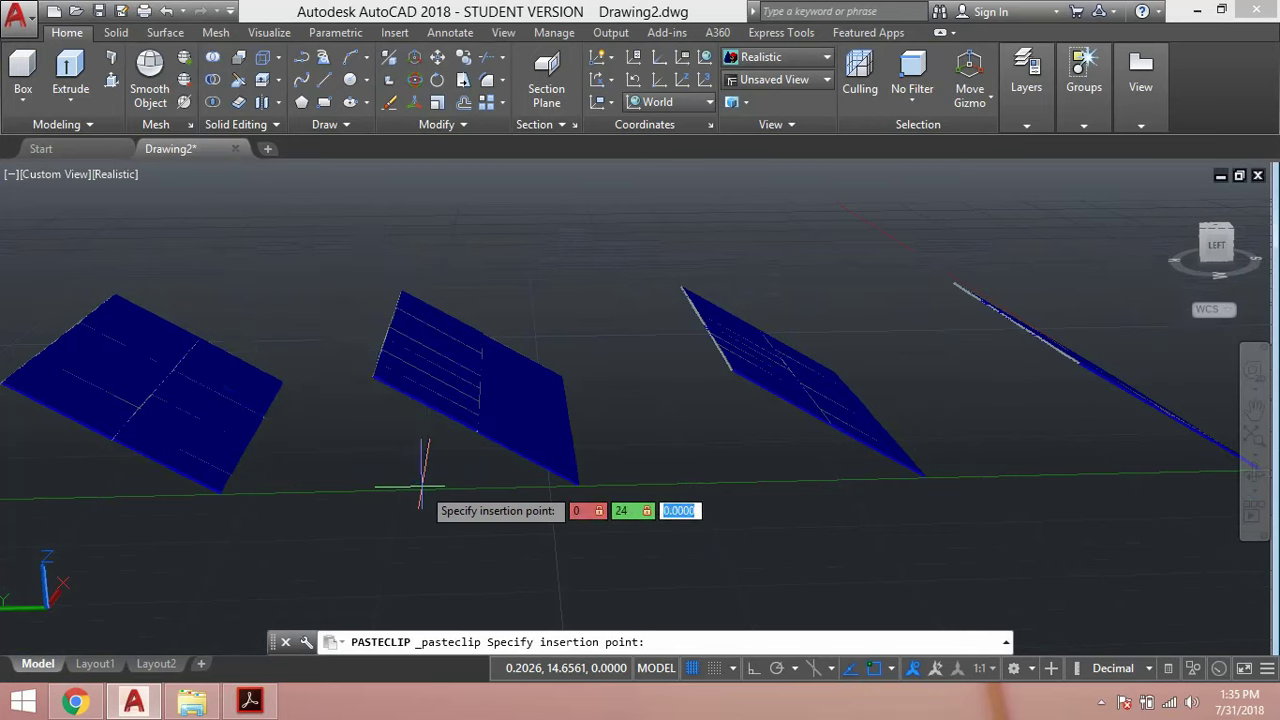
{"action": "type", "text": "0"}
{"action": "key", "text": "Return"}
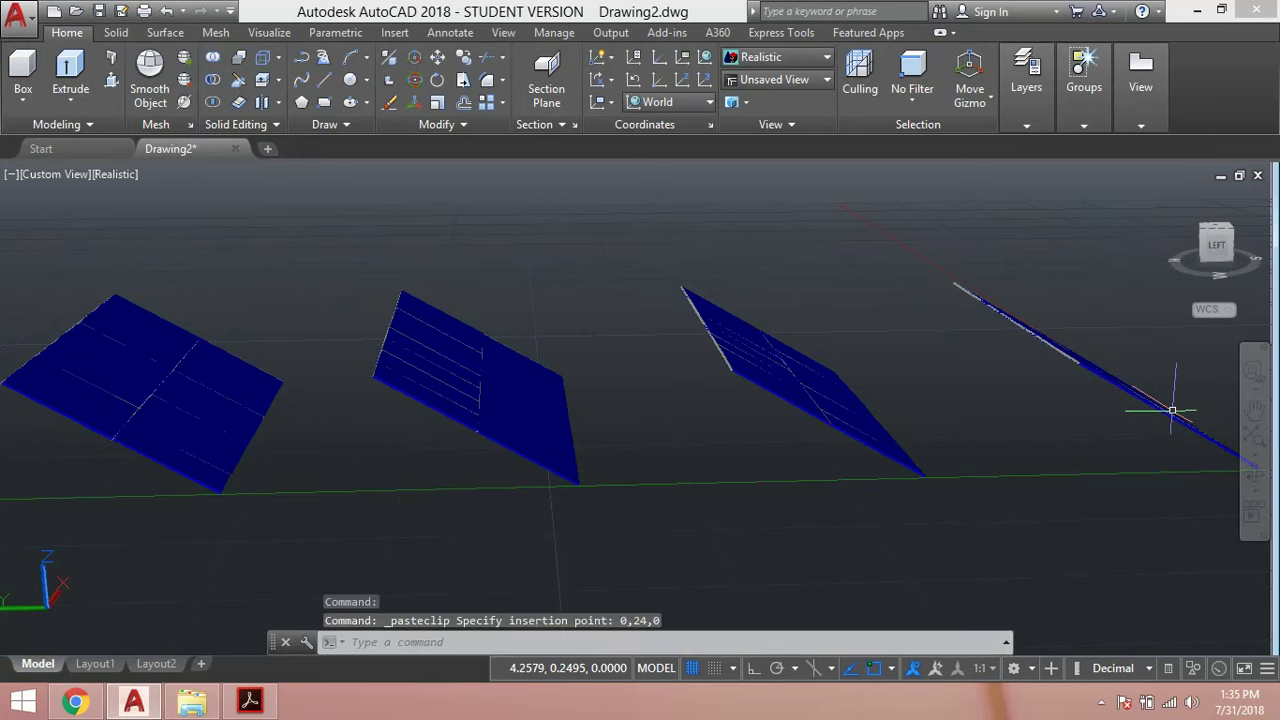
Zoom to extents and orbit to look down on all five sloped panel rows
{"action": "left_click", "coordinate": [1253, 440]}
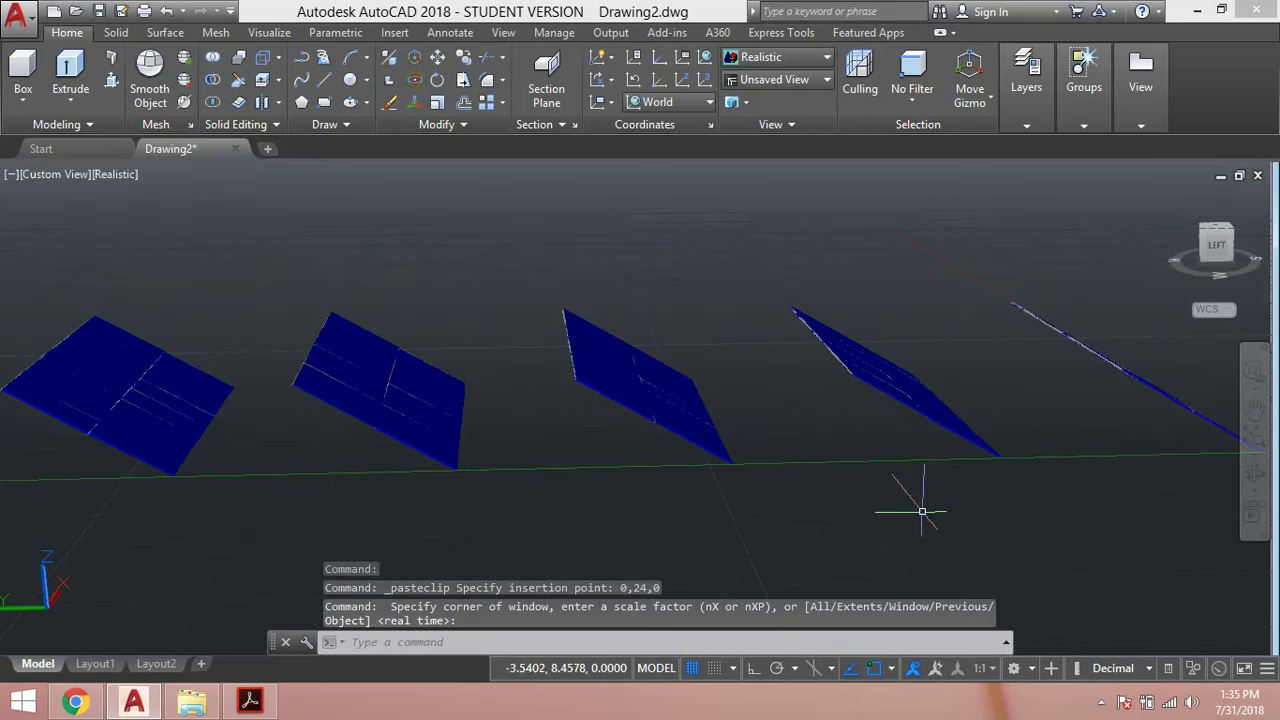
{"action": "left_click", "coordinate": [1254, 480]}
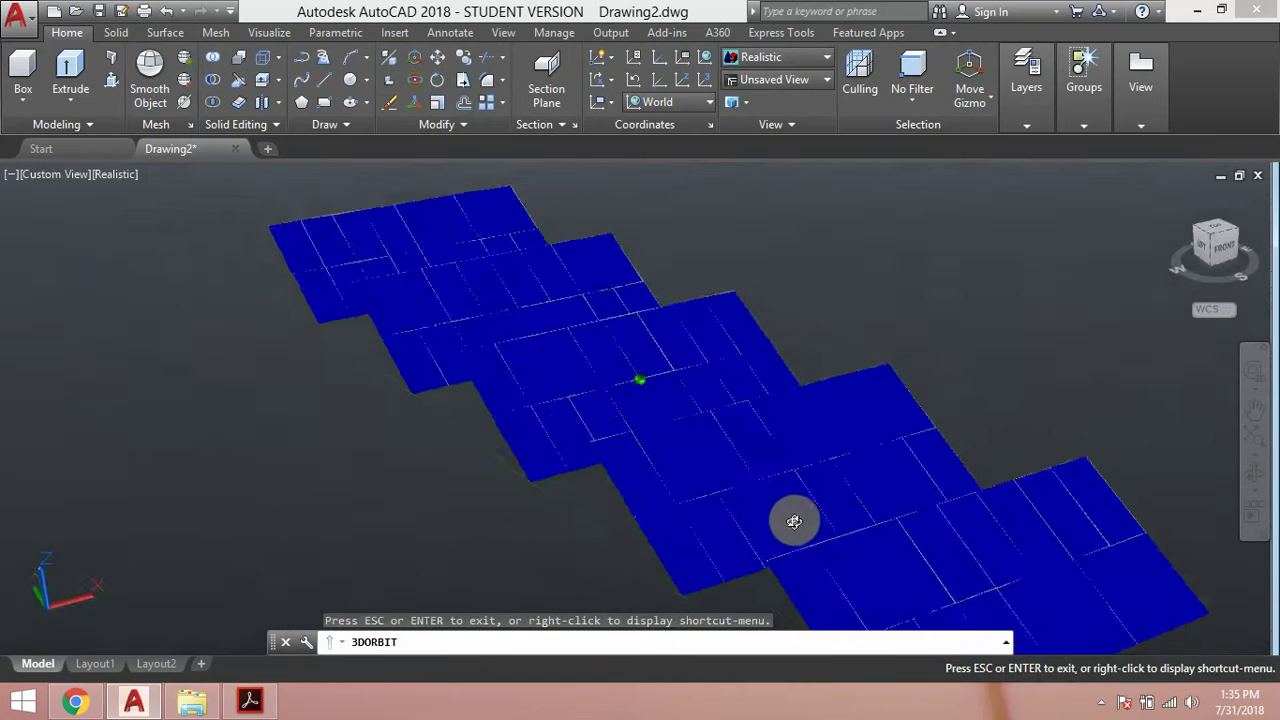